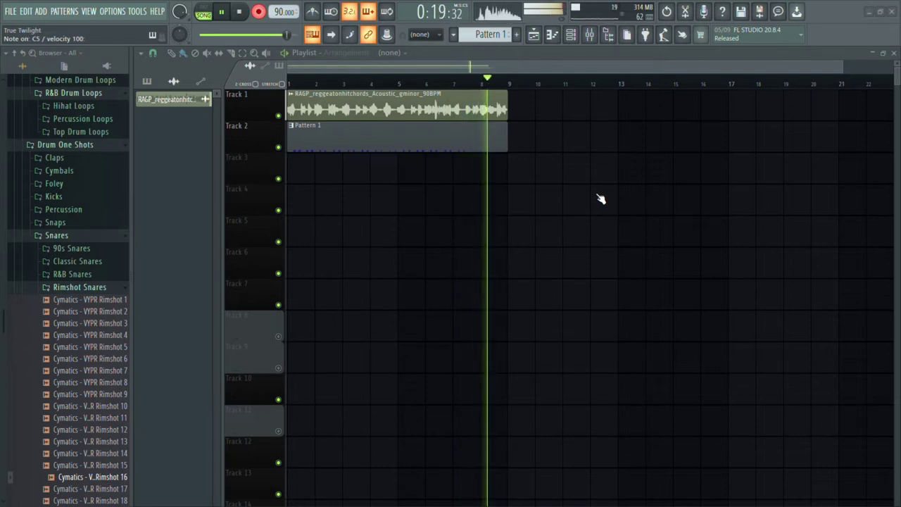
Step: Open the recorded Rimshot 15 notes in the piano roll and quantize them to the grid
key("space")
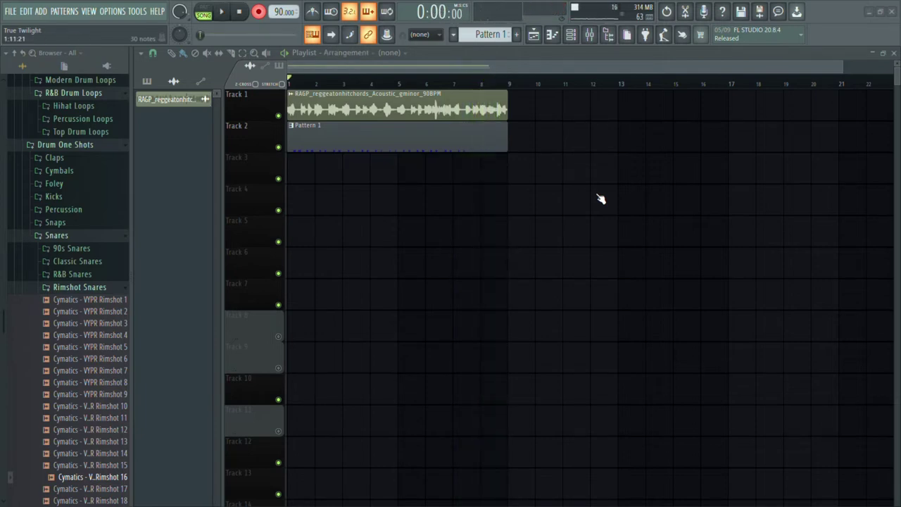
key("F7")
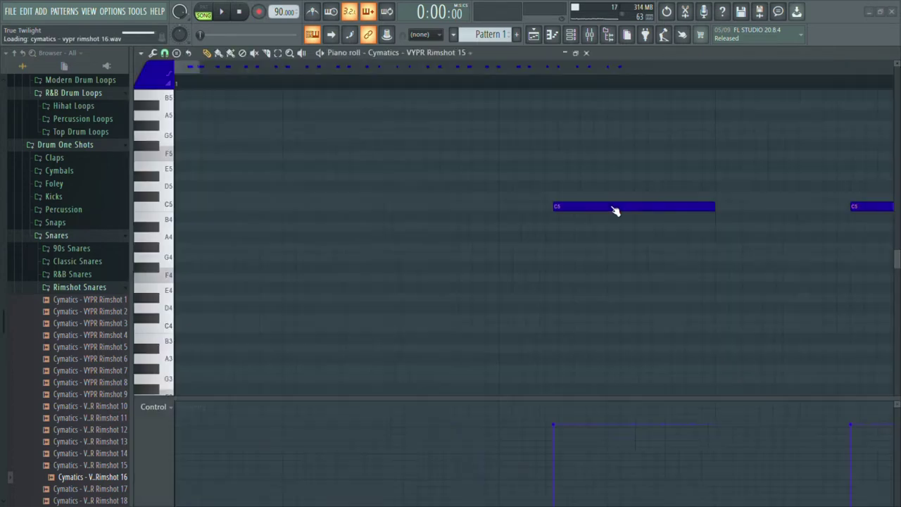
key("space")
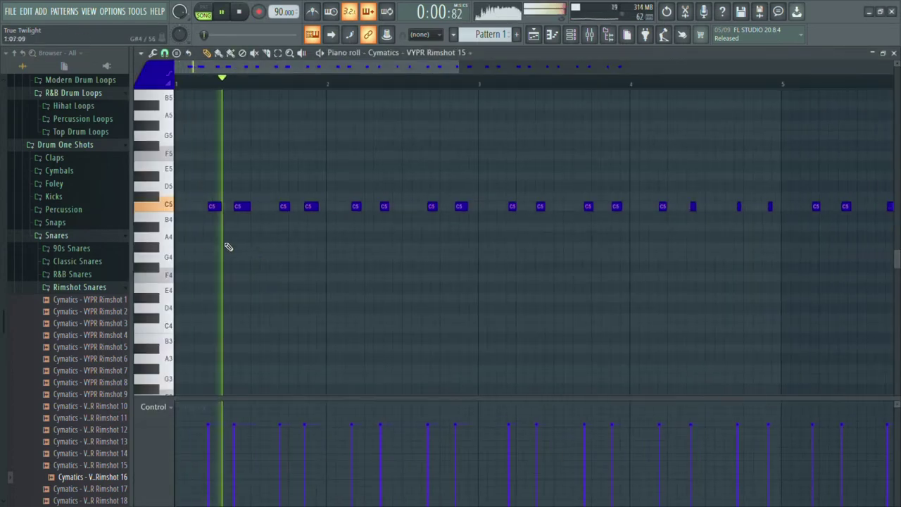
key("space")
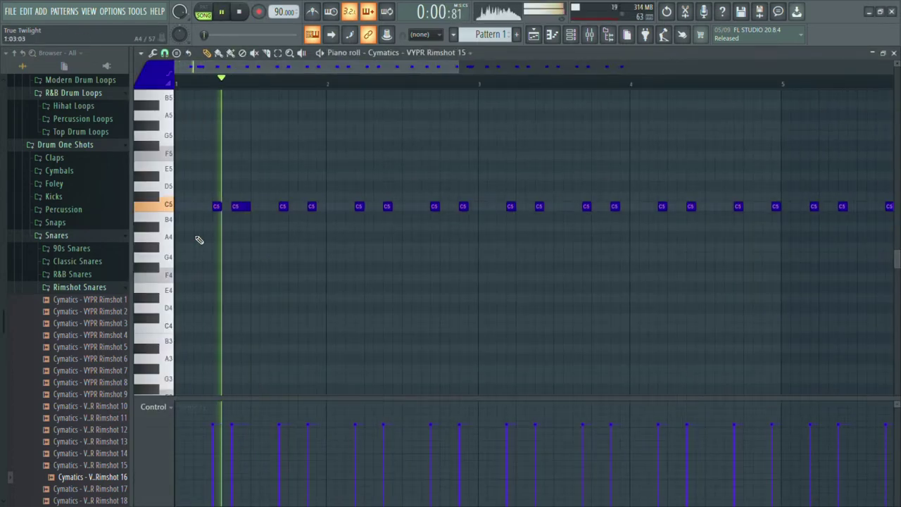
Step: Move Rimshot 15's first C5 note one step earlier so it matches the spacing of the following pairs
scroll(199, 240, "down", 2)
key("ctrl+a")
mouse_move(215, 207)
left_mouse_down()
mouse_move(208, 215)
mouse_move(216, 214)
left_mouse_up()
left_click(215, 225)
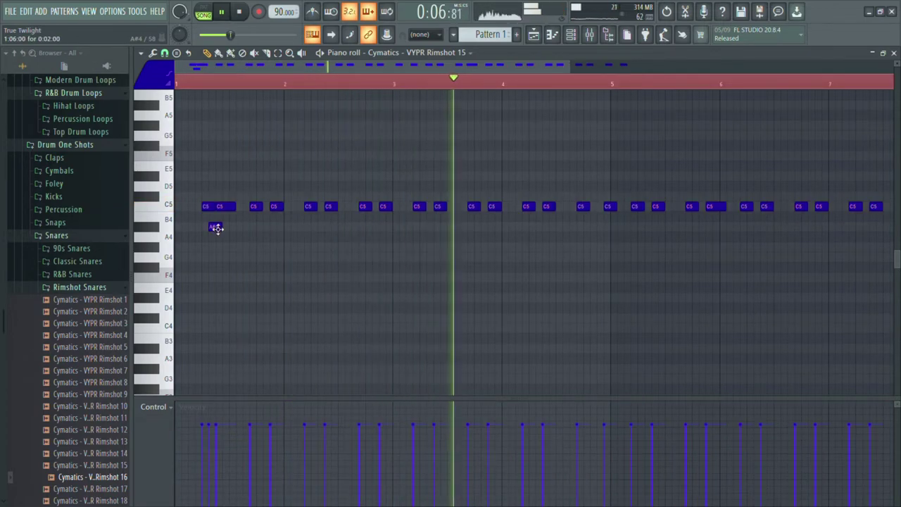
left_click(191, 86)
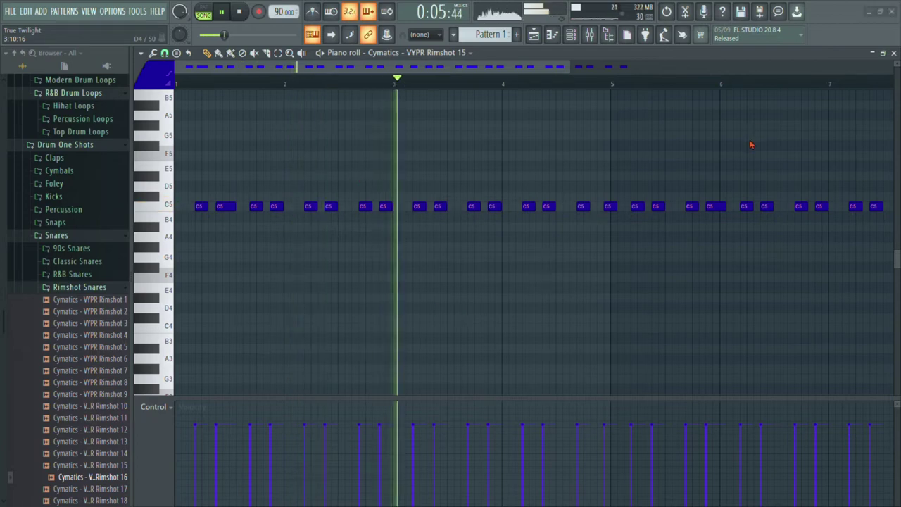
Step: Delete the unevenly spaced Rimshot 15 notes from the end of bar 4 onward
scroll(598, 335, "down", 2)
scroll(602, 324, "down", 2)
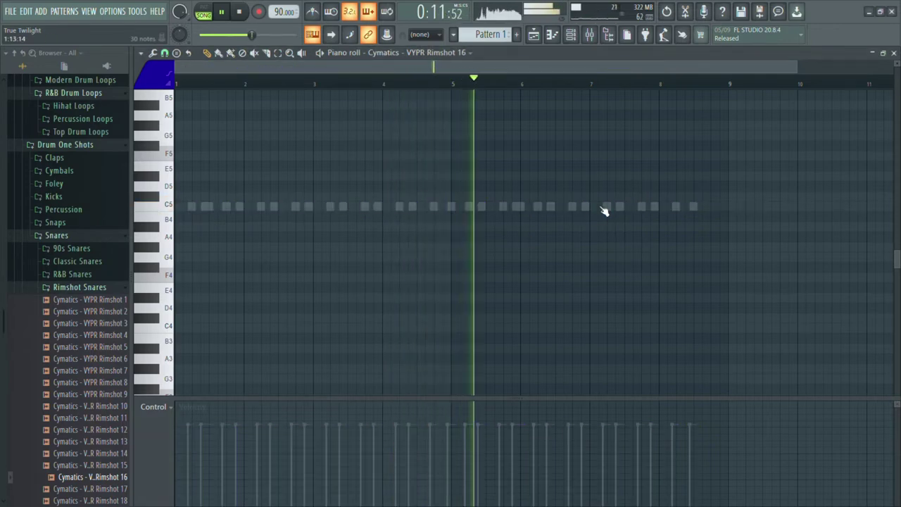
left_click_drag(848, 190, 182, 196)
key("Delete")
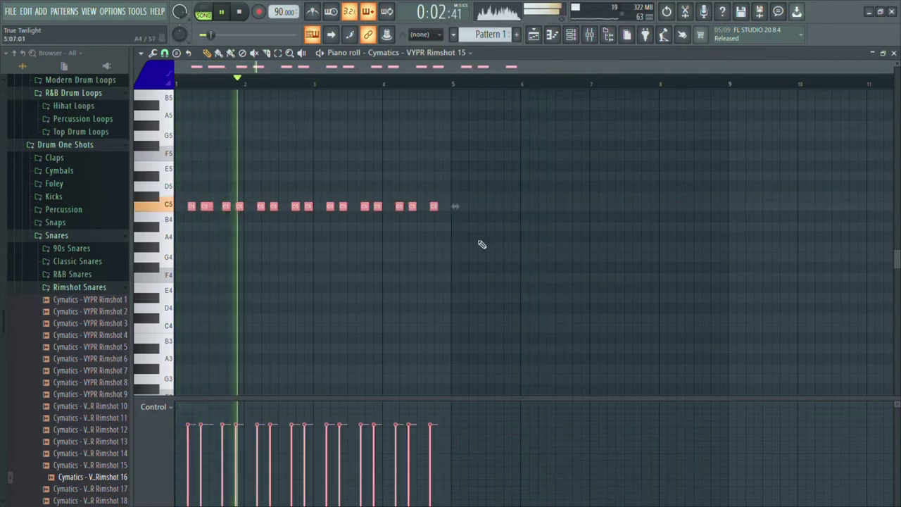
Step: Add a C5 note for Rimshot 15 at the end of bar 4 and duplicate the four-bar rhythm into bars 5 to 8
left_click(411, 84)
left_click(446, 207)
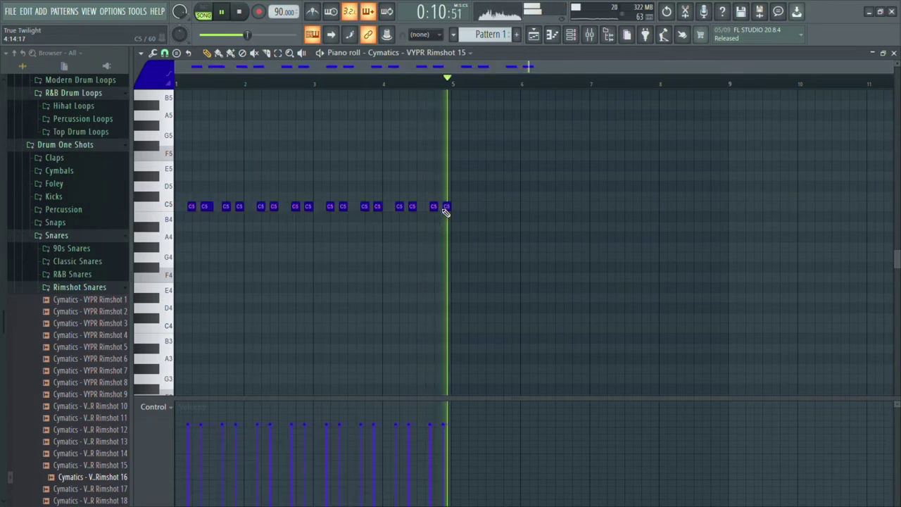
left_click_drag(450, 211, 469, 215)
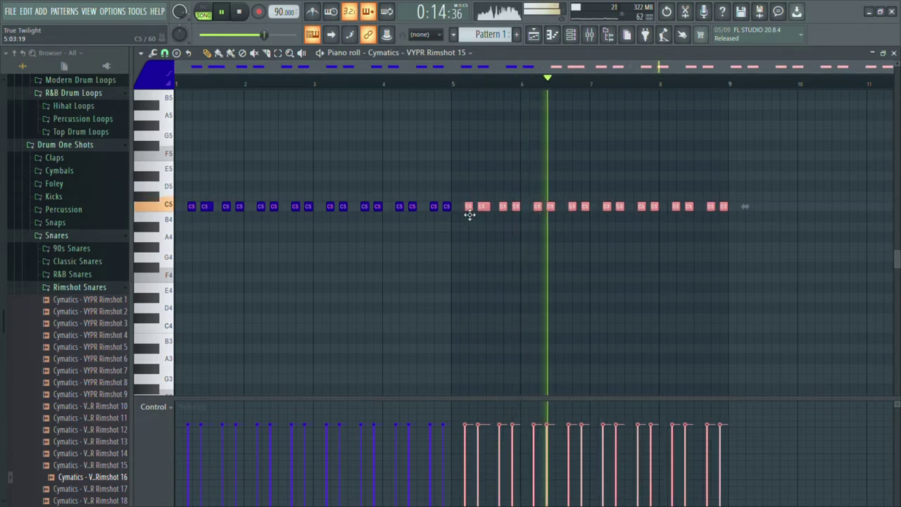
left_click(458, 259)
right_click(457, 260)
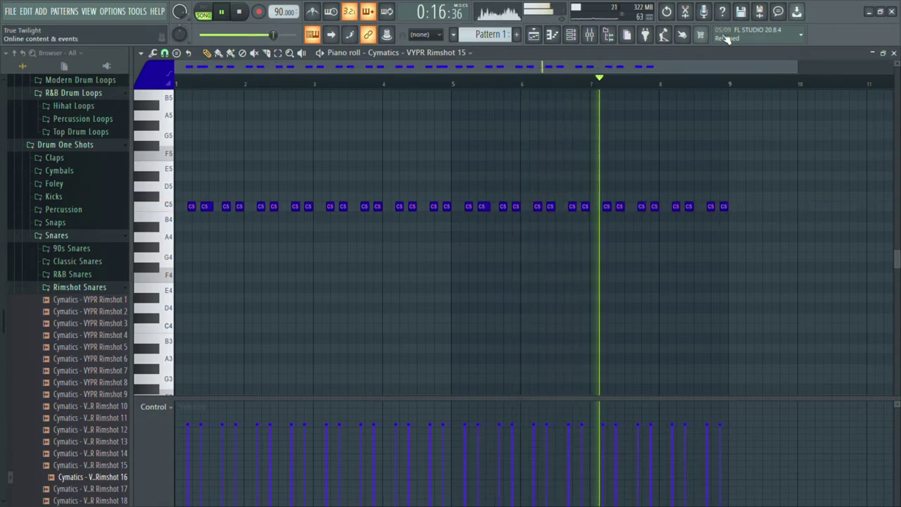
Step: Show the Rimshot 16 channel in the piano roll
left_click(563, 227)
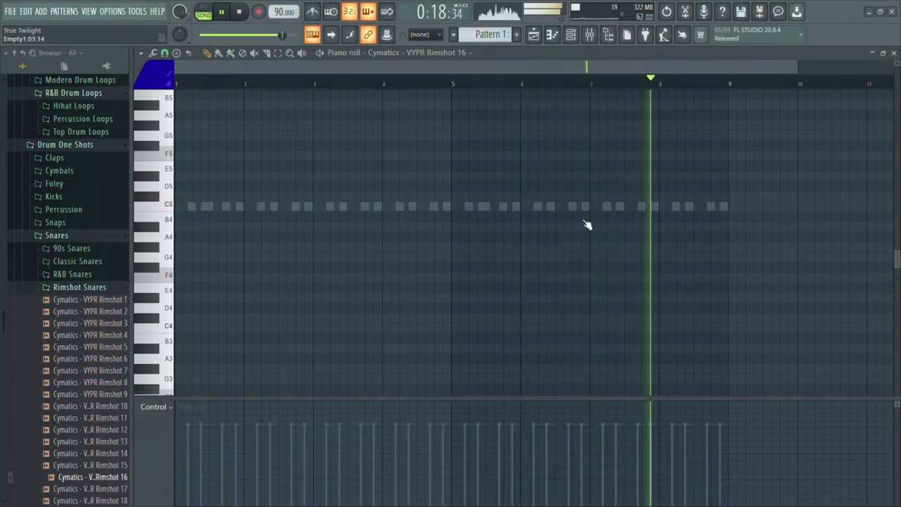
left_click(181, 206)
left_click(199, 206)
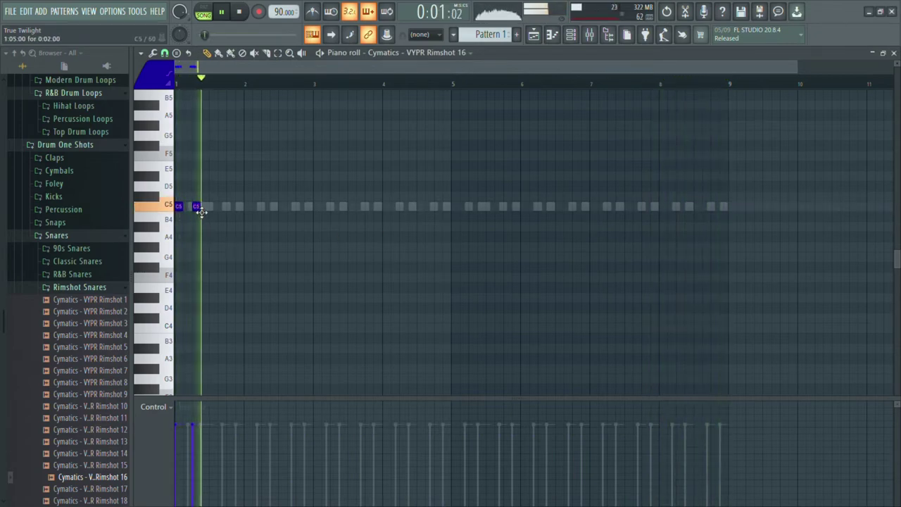
right_click(199, 206)
right_click(182, 206)
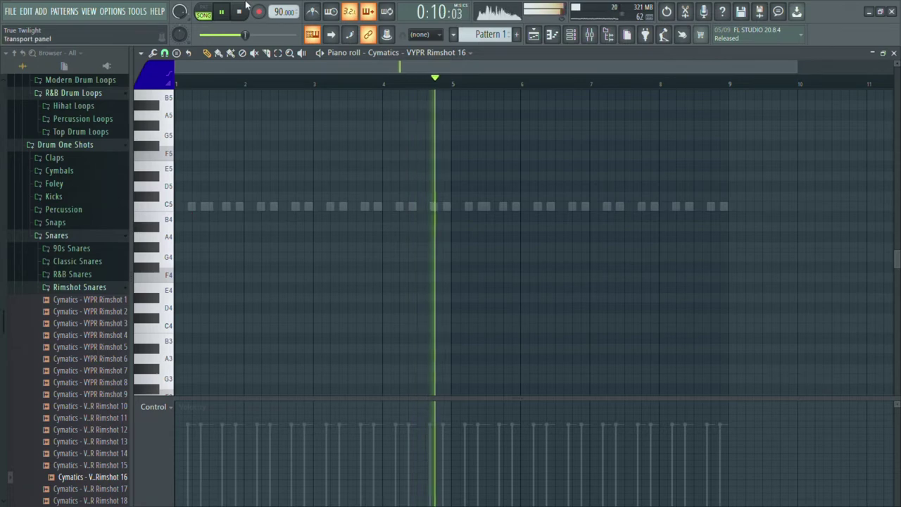
Step: Place Rimshot 16 C5 notes on the second hit of each Rimshot 15 pair in bars 1 and 2
left_click(241, 12)
left_click(204, 206)
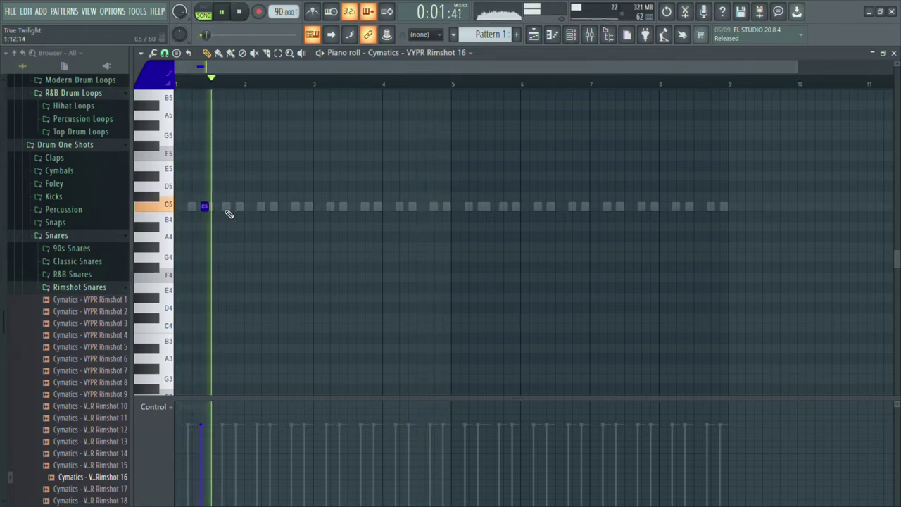
left_click(224, 208)
right_click(223, 209)
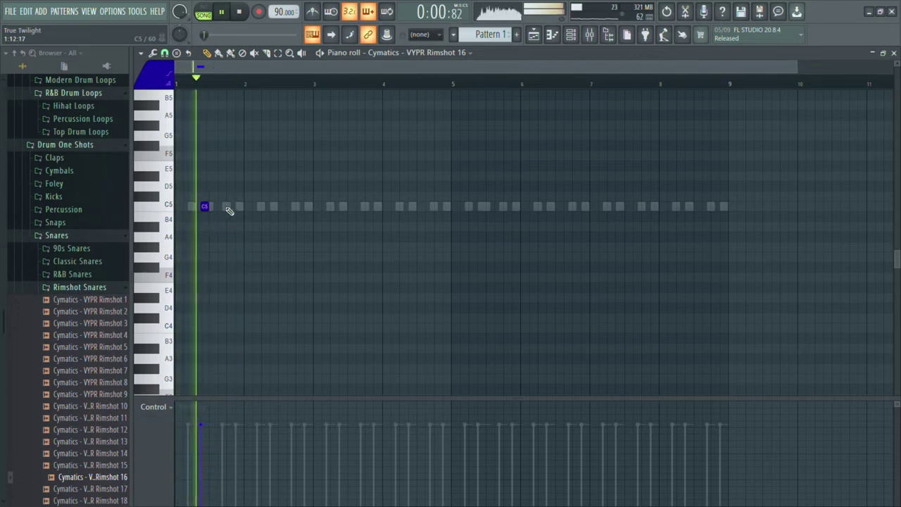
left_click(239, 206)
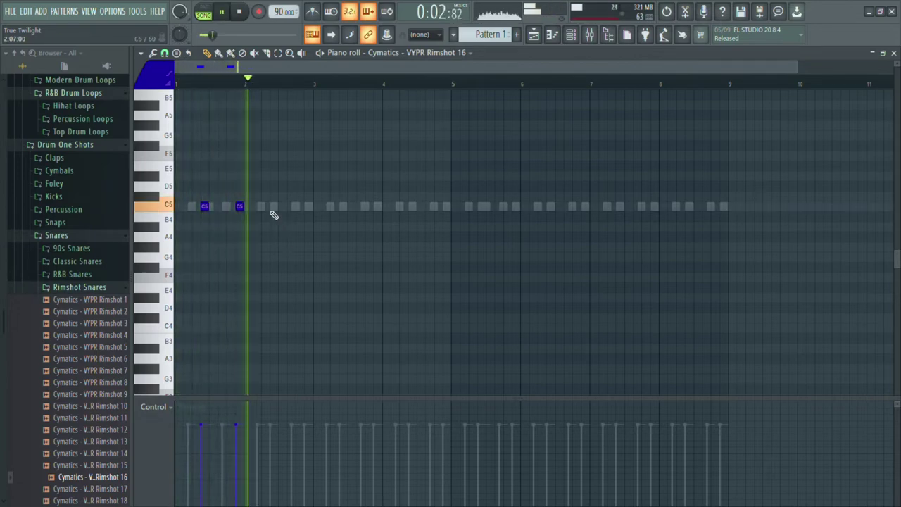
left_click(274, 207)
left_click(309, 208)
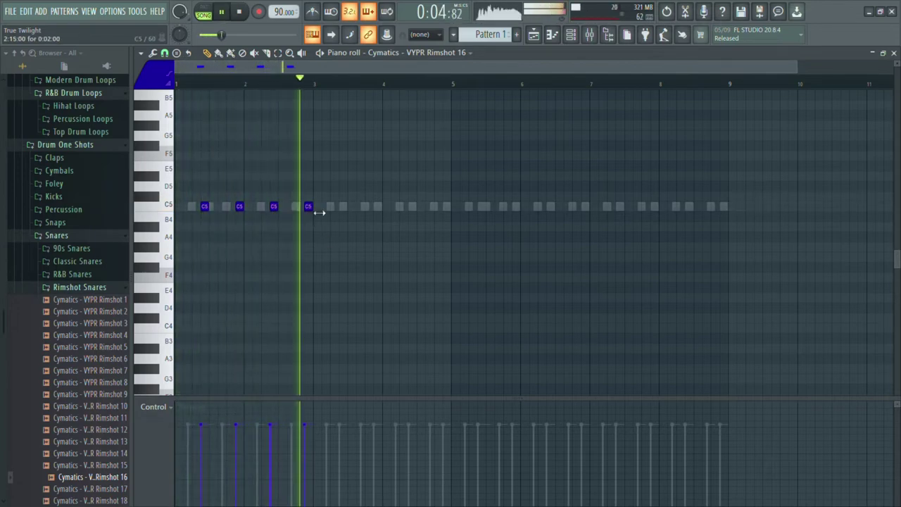
Step: Continue the Rimshot 16 C5 notes on the second hit of each ghost-note pair through bars 3 to 8
left_click(310, 208)
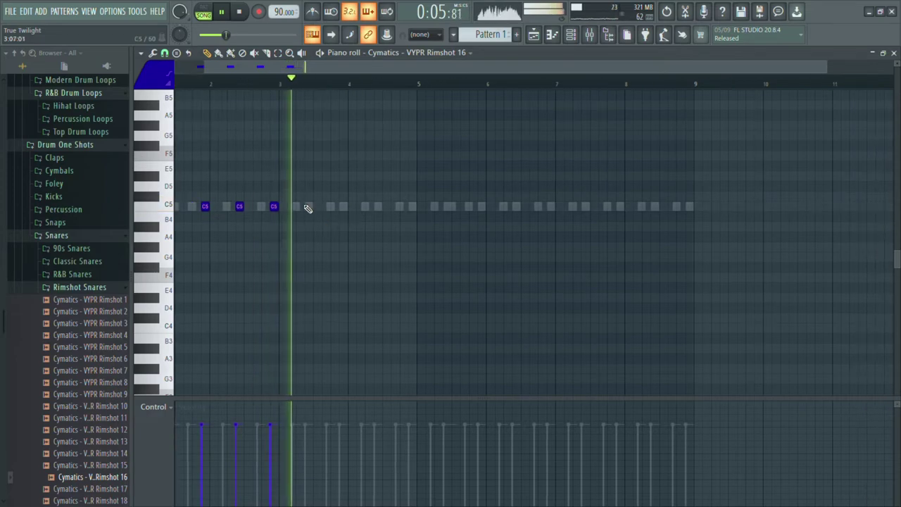
left_click(344, 211)
left_click(345, 211)
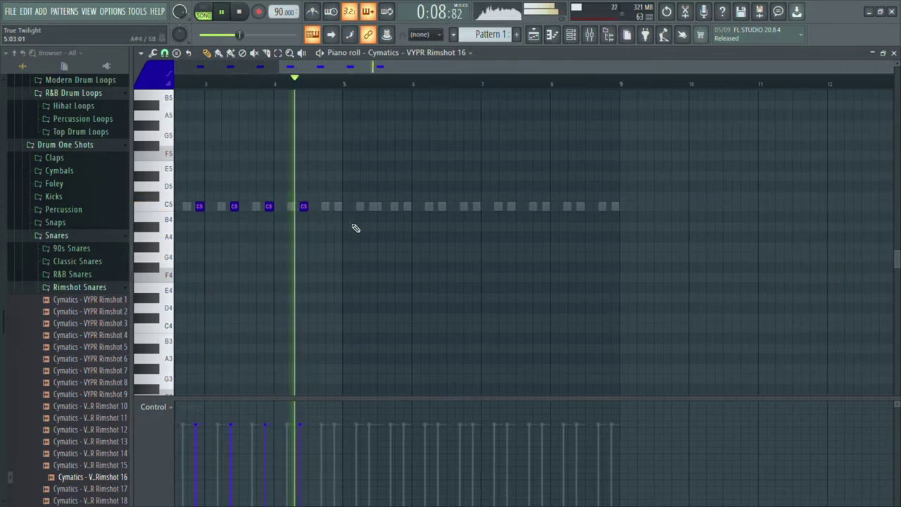
left_click(326, 208)
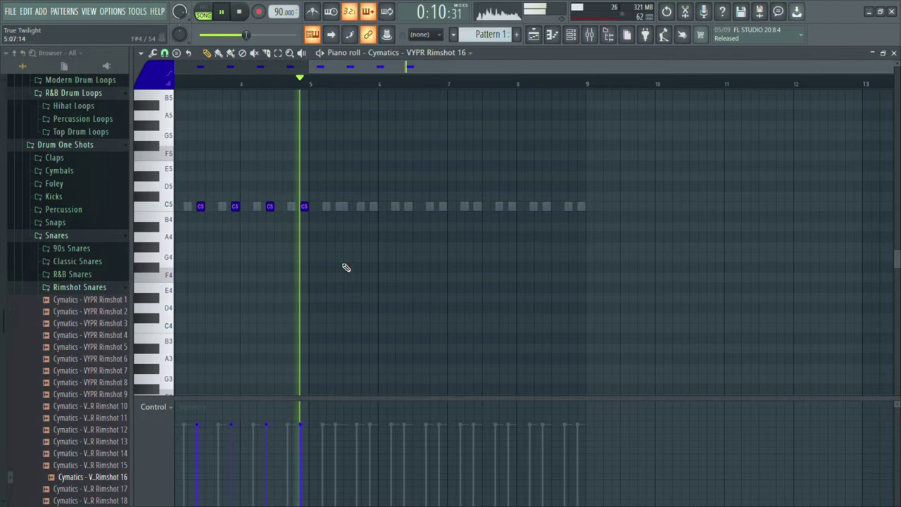
left_click(334, 208)
left_click_drag(340, 214, 333, 211)
key("space")
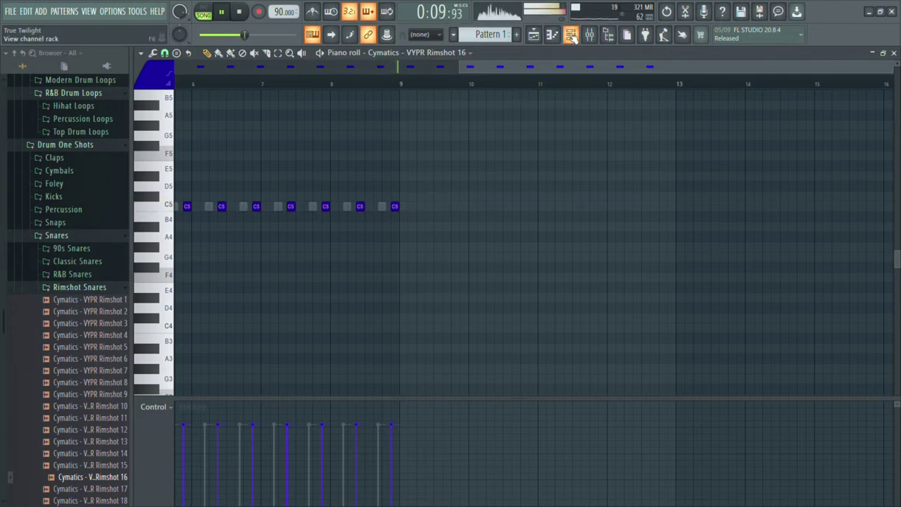
Step: Return to the playlist and audition samples from the Trap Snares folder
left_click(534, 34)
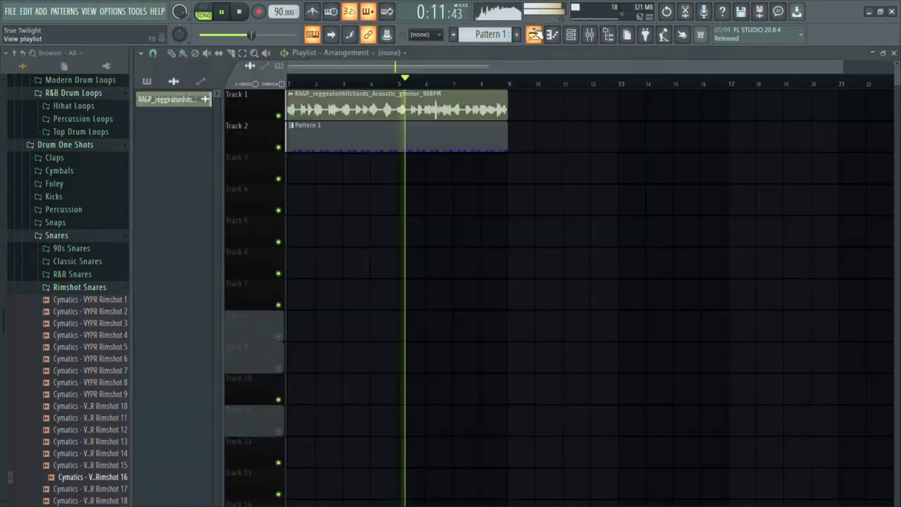
left_click(588, 36)
left_click(588, 36)
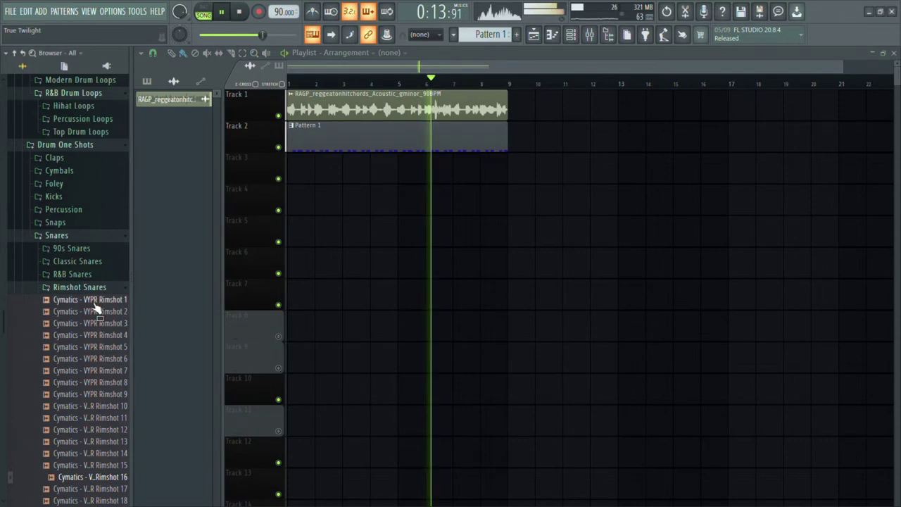
left_click(80, 287)
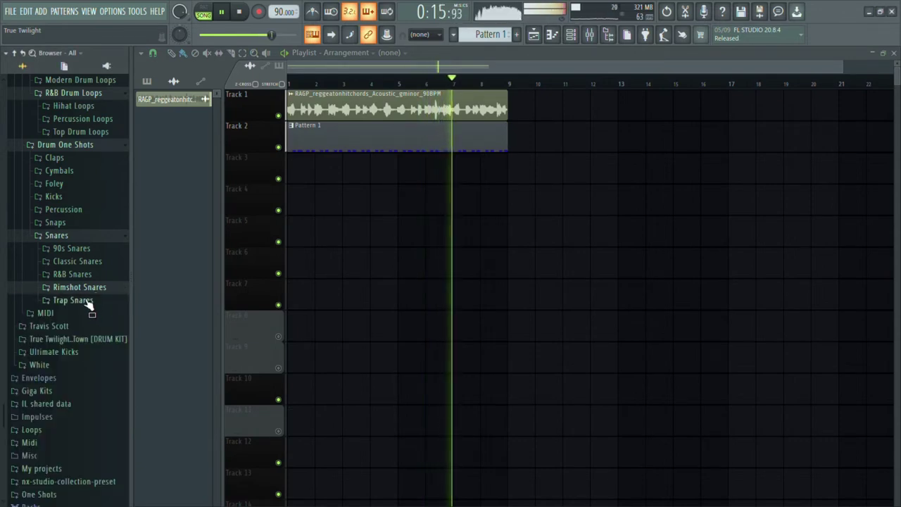
left_click(74, 300)
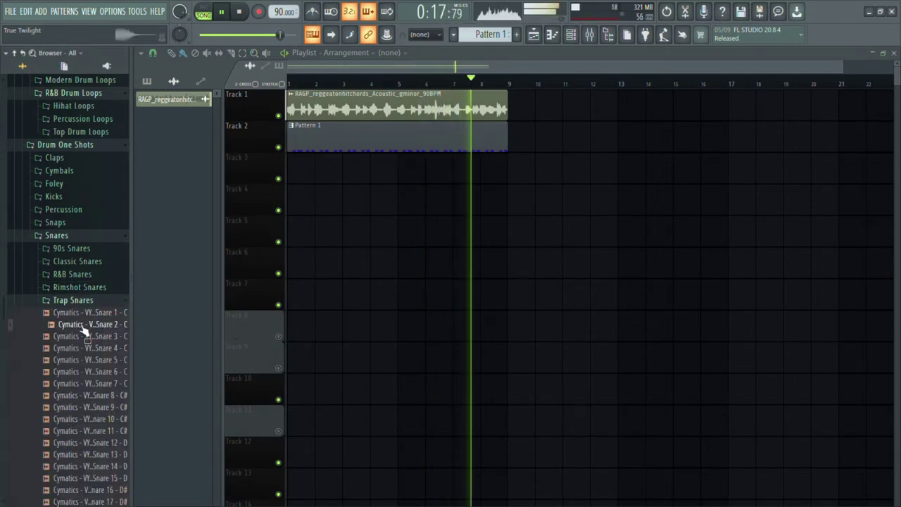
left_click(78, 301)
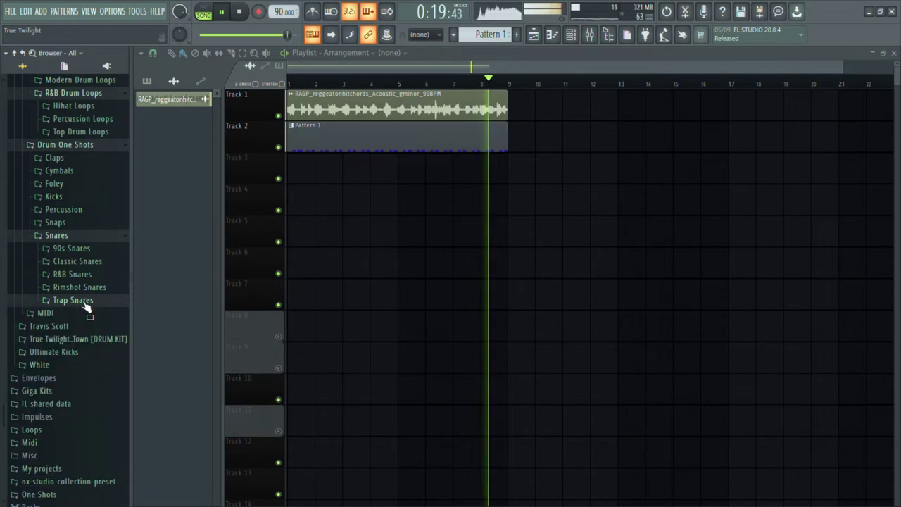
Step: Browse the Trap Claps folder and audition its samples, including Trap Clap 28 and Trap Clap 20
left_click(106, 160)
left_click(106, 223)
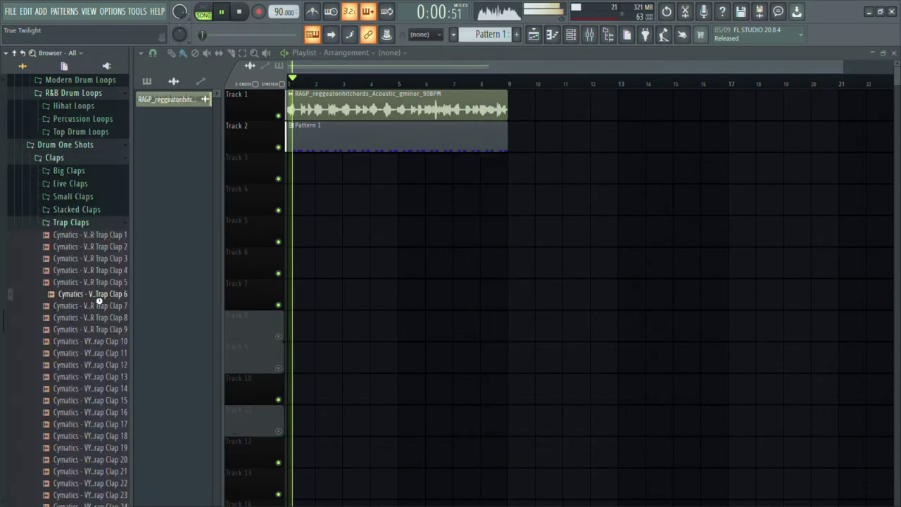
left_click(93, 377)
scroll(95, 387, "down", 8)
left_click(98, 280)
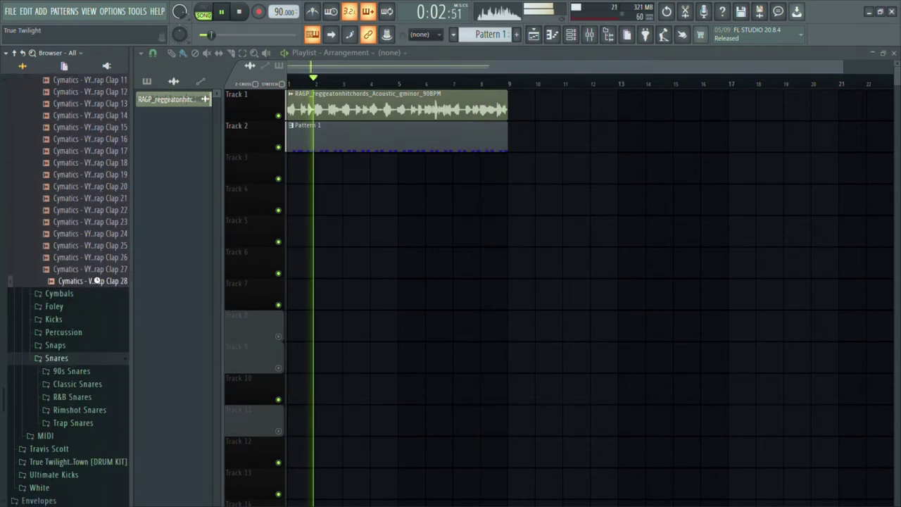
left_click(104, 210)
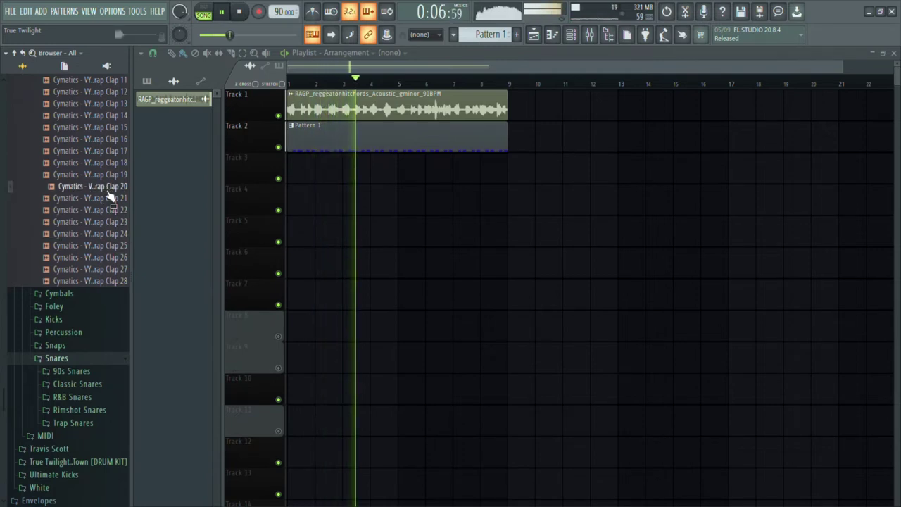
left_click(108, 211)
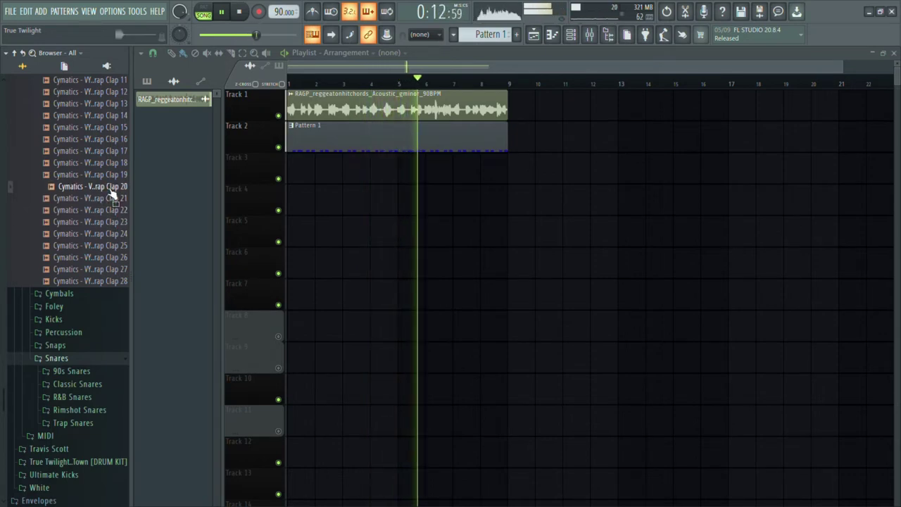
Step: Add Trap Clap 20 as a channel with the Rimshot 16 notes copied in, and shift its notes two steps earlier
left_click_drag(107, 191, 474, 223)
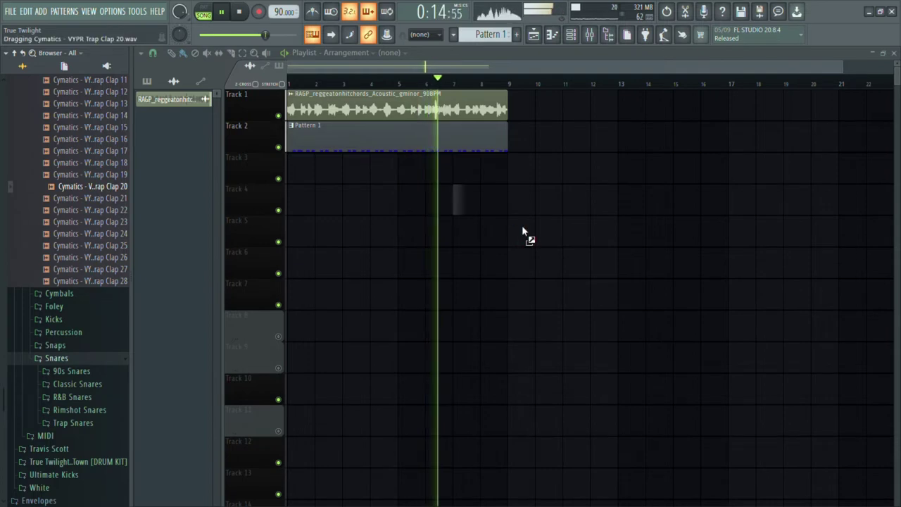
left_click_drag(526, 236, 560, 231)
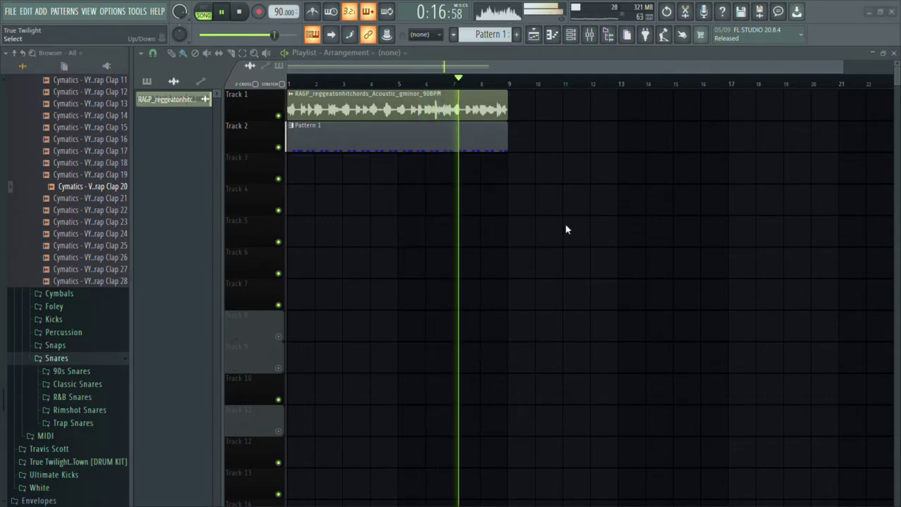
key("F7")
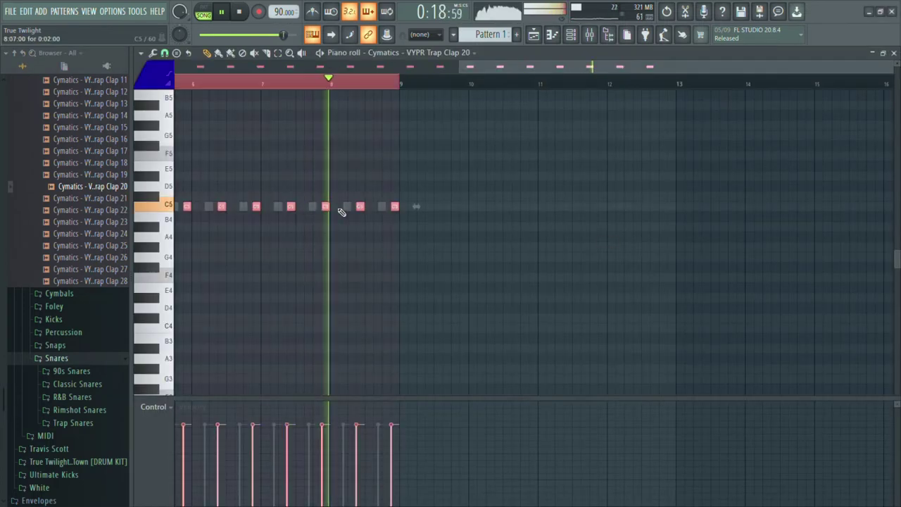
left_click_drag(328, 209, 316, 207)
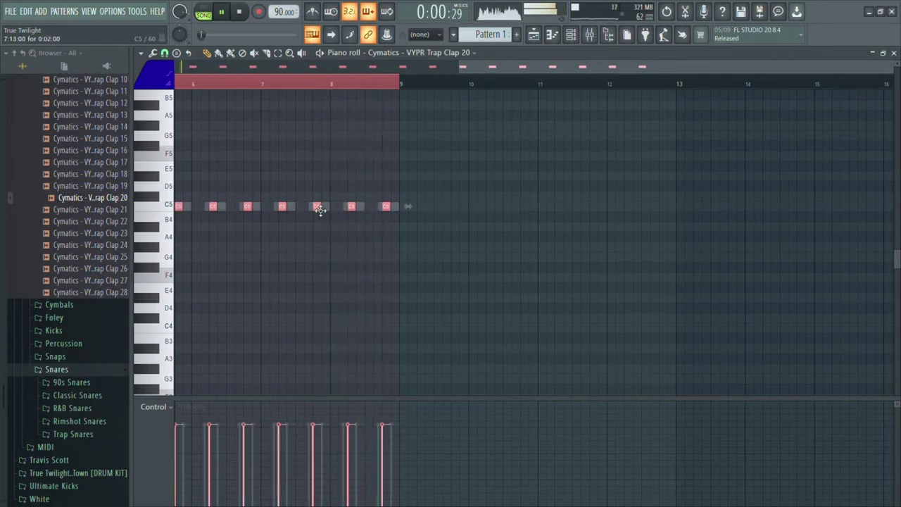
Step: Shift all Trap Clap 20 notes one more step earlier and play the beat from the start
scroll(319, 212, "up", 2)
scroll(320, 213, "left", 5)
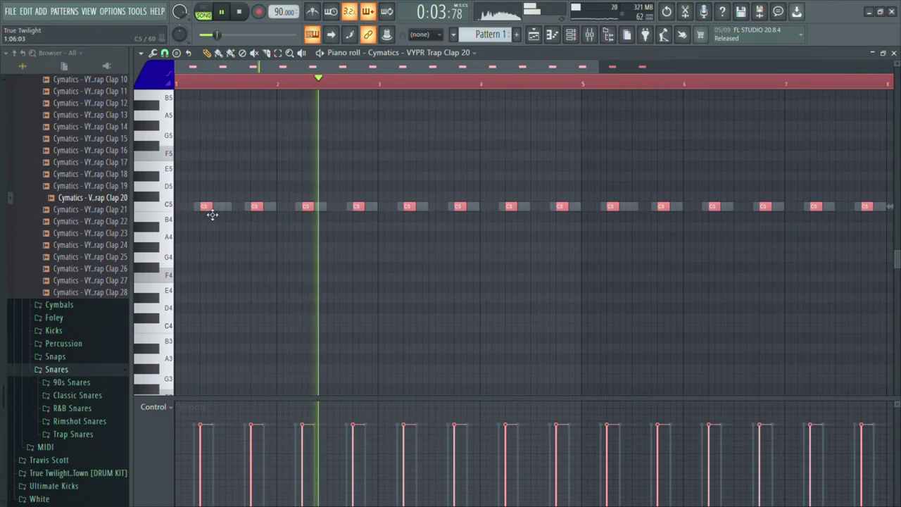
left_click_drag(213, 214, 208, 212)
key("space")
key("space")
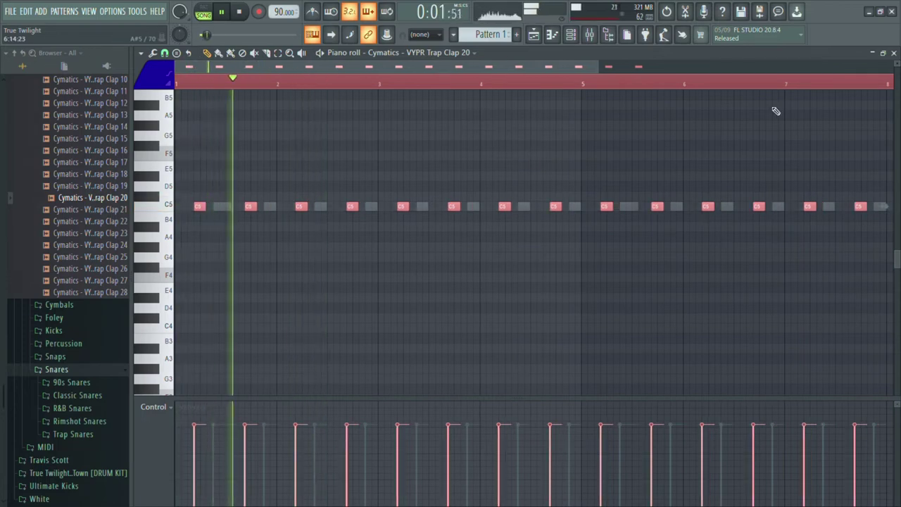
Step: Return to the playlist and collapse the Trap Claps and Claps folders in the browser
key("F5")
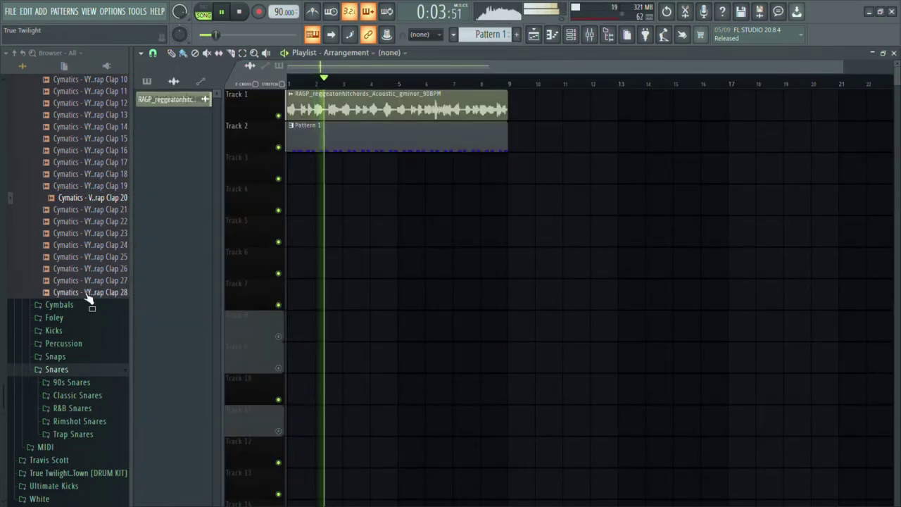
scroll(89, 299, "up", 10)
left_click(92, 258)
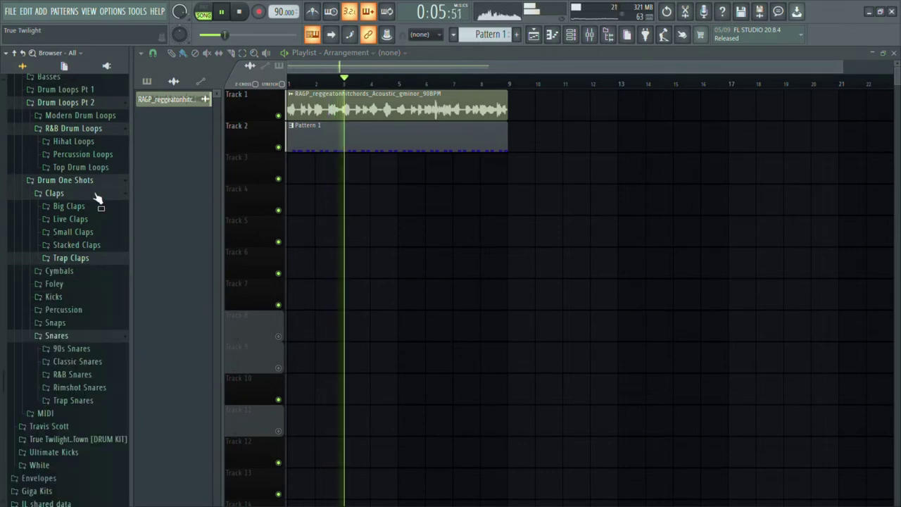
left_click(97, 195)
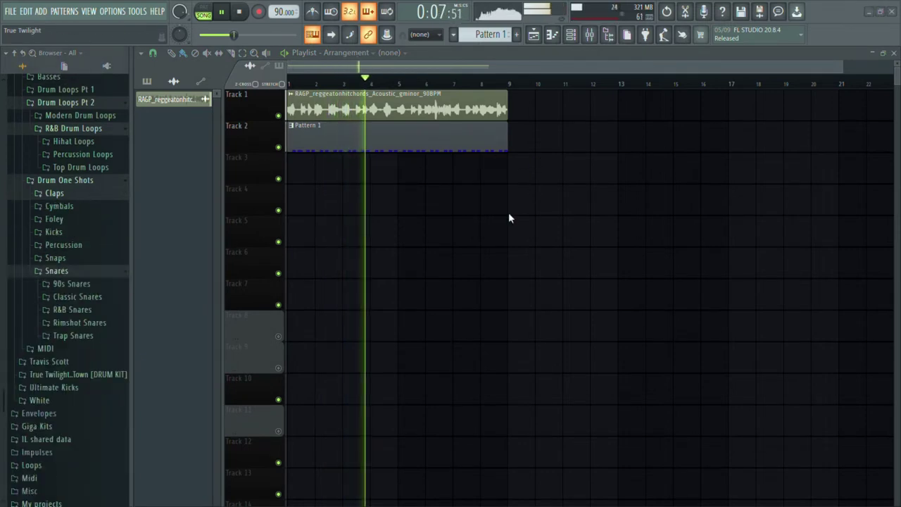
left_click(588, 34)
left_click(588, 34)
Step: Audition samples in the Digital Snaps folder, including VYPR Snap 9 and Snap 19, and collapse the Snaps folder
scroll(53, 264, "up", 2)
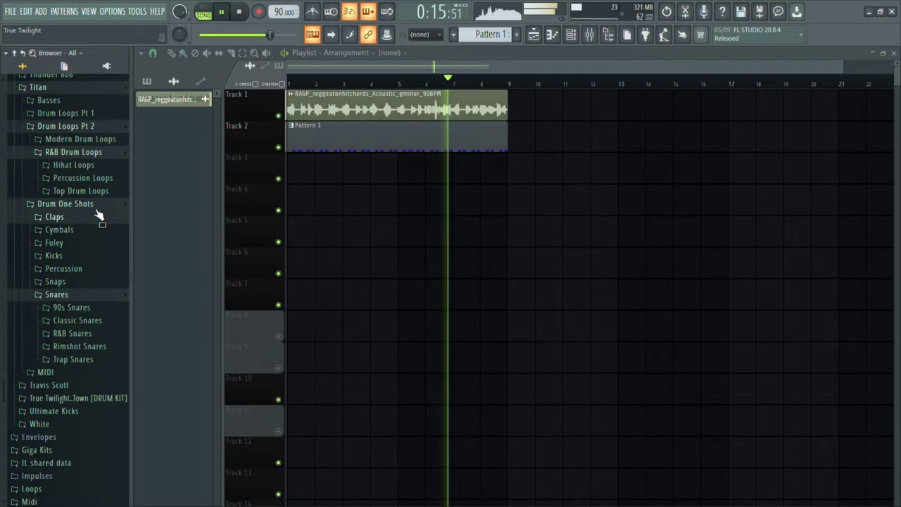
left_click(83, 280)
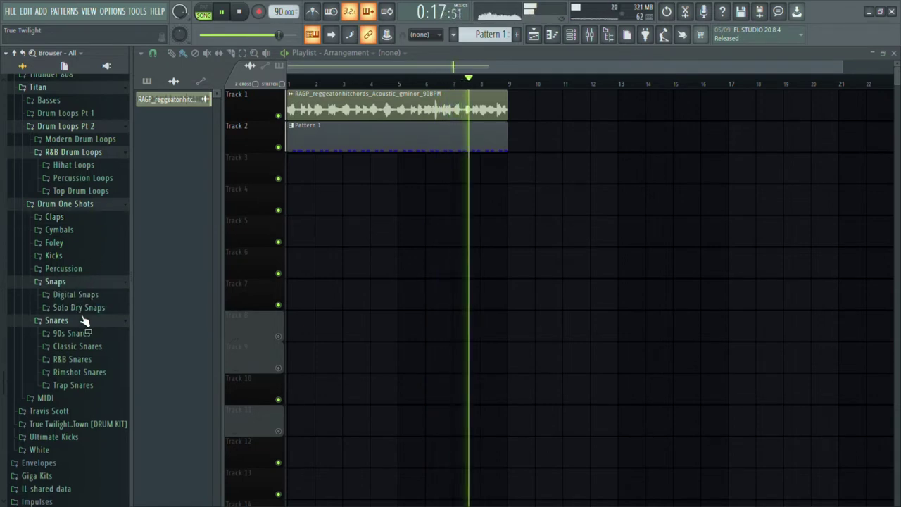
left_click(79, 294)
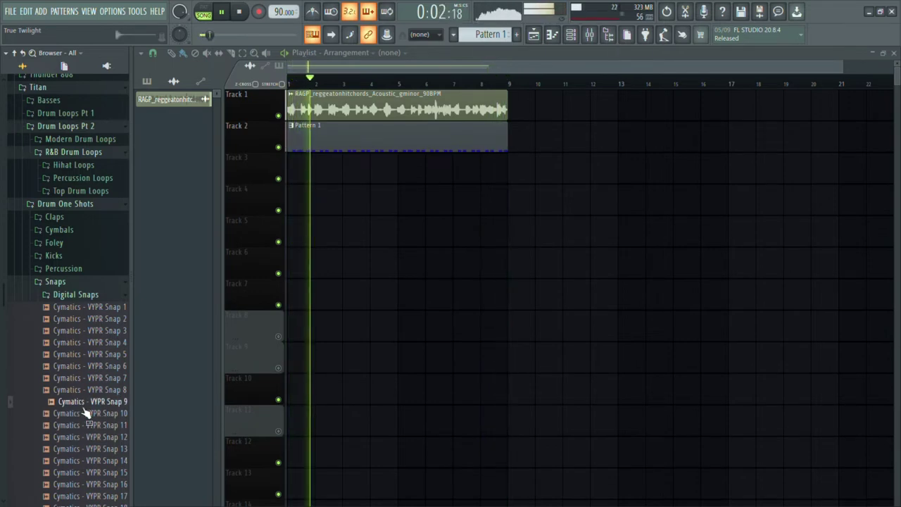
scroll(83, 419, "down", 3)
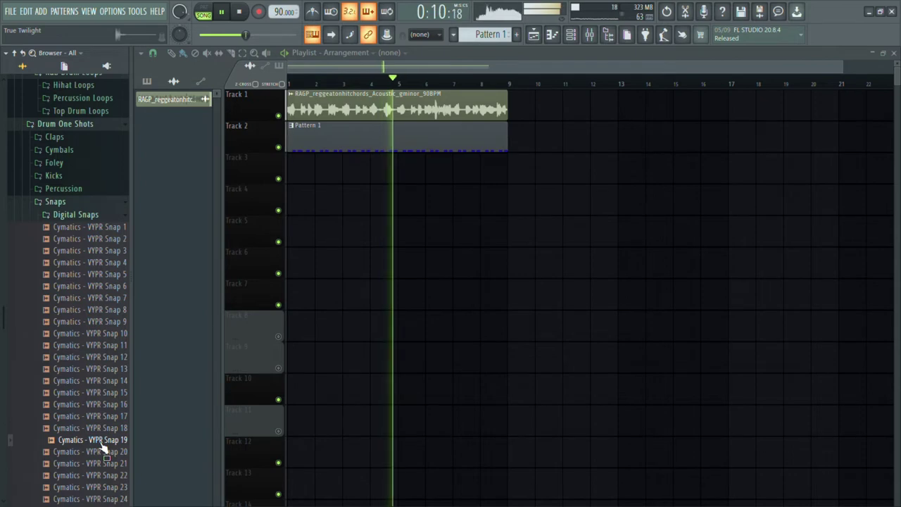
scroll(109, 350, "up", 2)
left_click(93, 256)
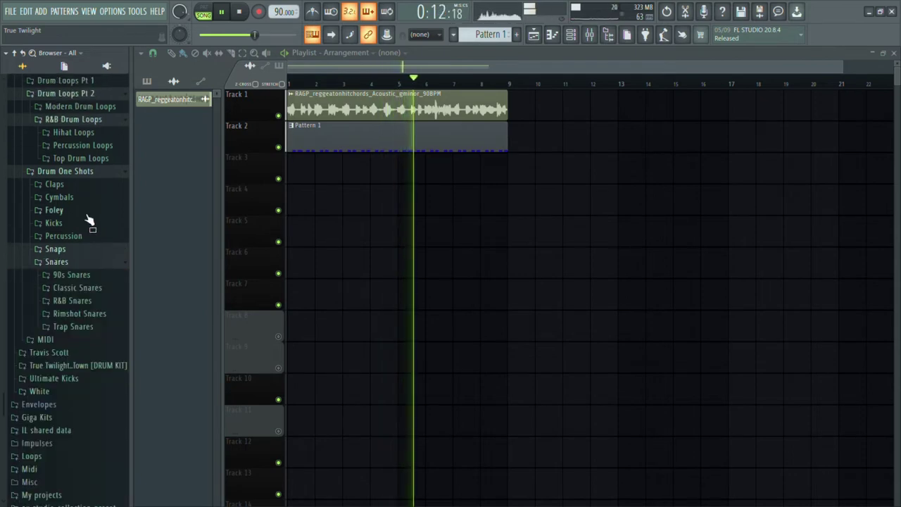
Step: Audition closed hi-hats from the Modern folder under Cymbals, including Closed Hihat 4, and collapse that folder
left_click(90, 199)
left_click(100, 223)
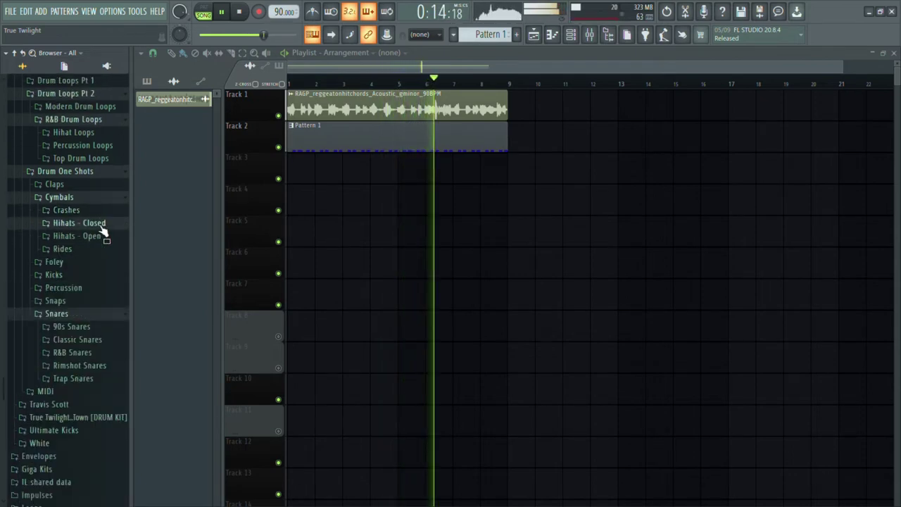
left_click(95, 250)
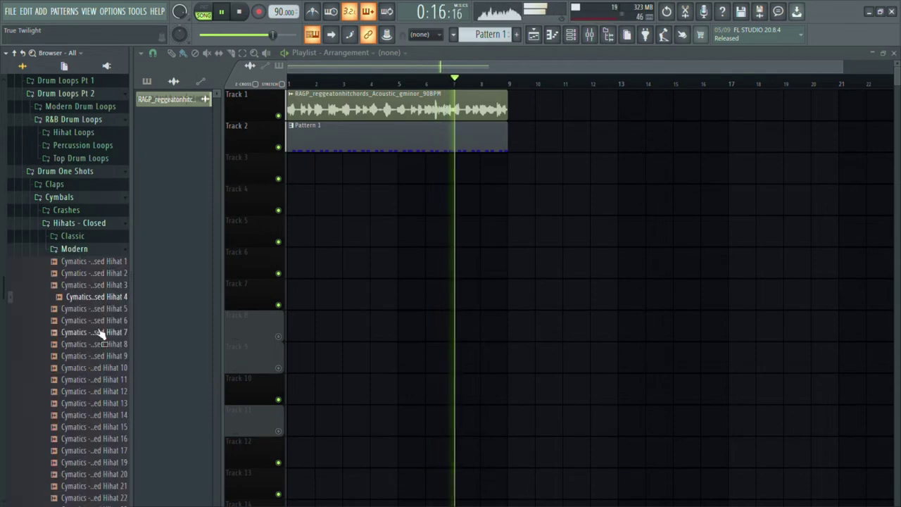
left_click(100, 332)
left_click(99, 244)
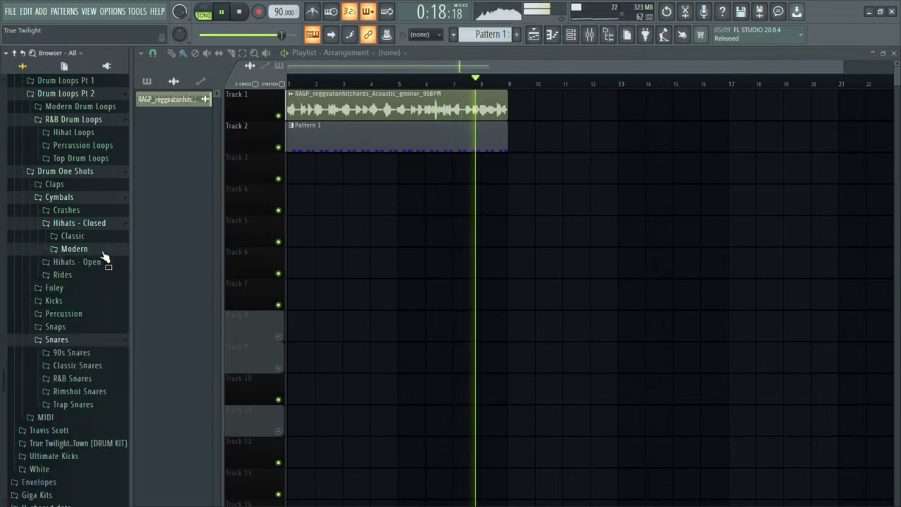
Step: Audition the modern open hi-hats and add Modern Open Hihat 5 as a channel, with its piano roll open
left_click(98, 261)
left_click(98, 290)
left_click(101, 336)
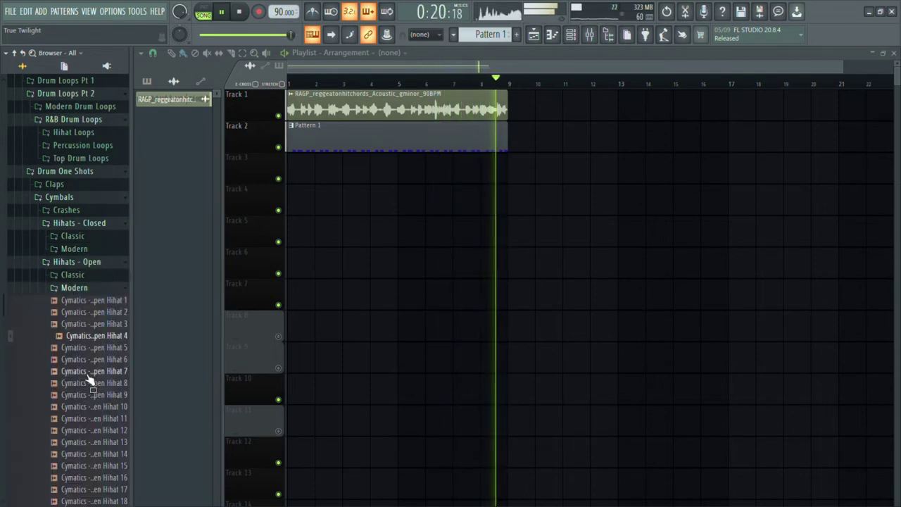
left_click(92, 370)
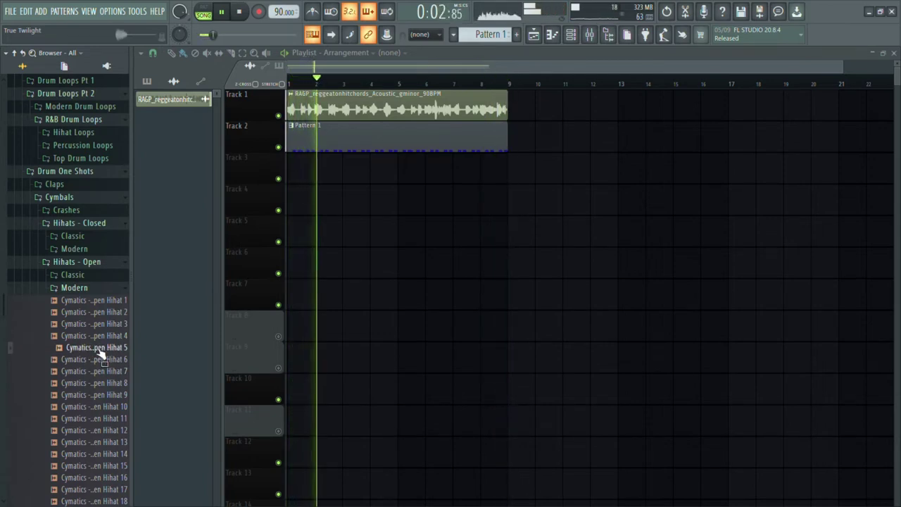
left_click_drag(529, 274, 586, 263)
key("F7")
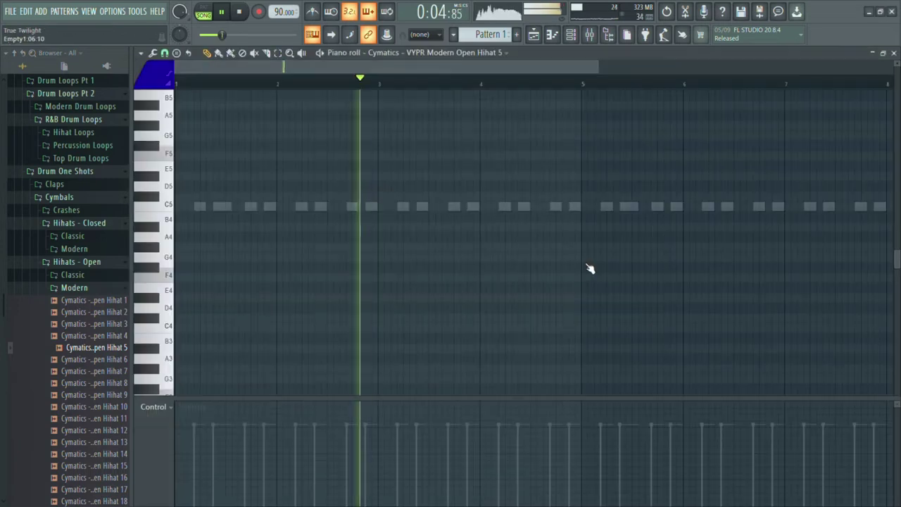
Step: Place a one-step C5 note for Modern Open Hihat 5 on step 2 of bar 1 and play it back
left_click(188, 210)
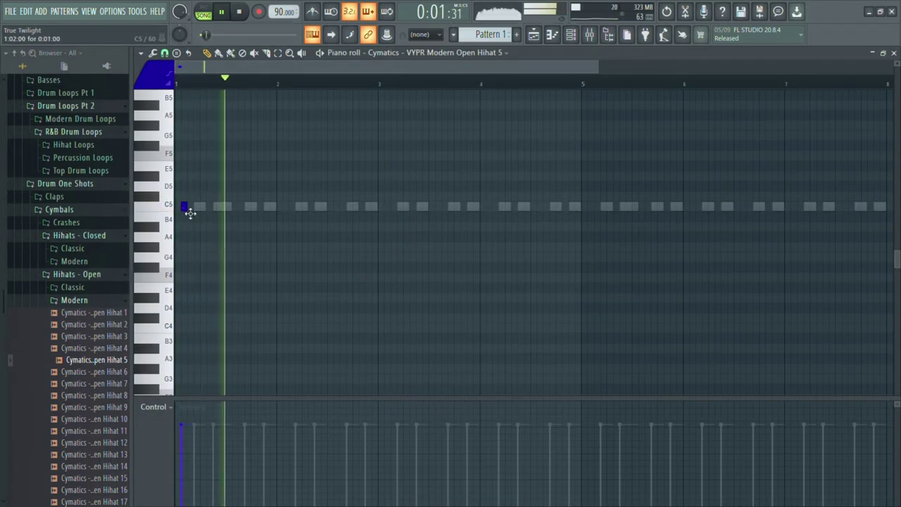
right_click(187, 211)
scroll(178, 213, "up", 3)
scroll(176, 213, "up", 1)
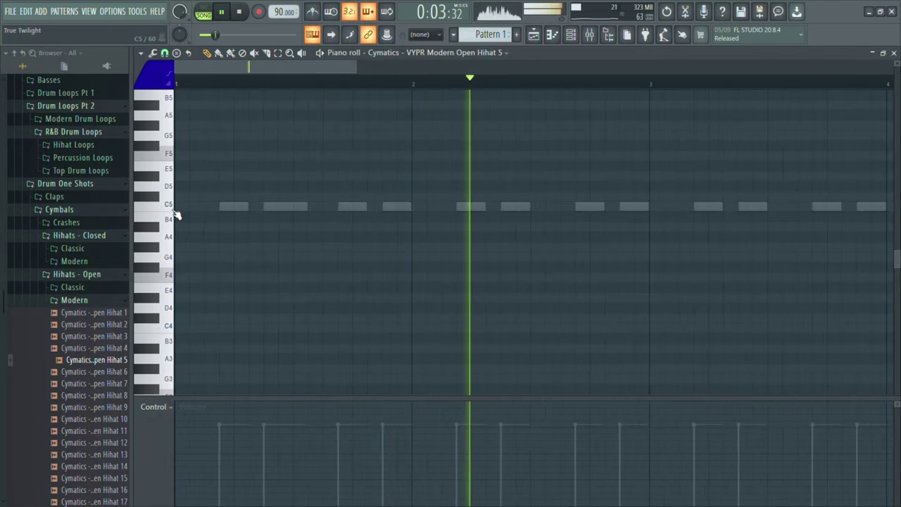
key("space")
scroll(189, 208, "down", 6)
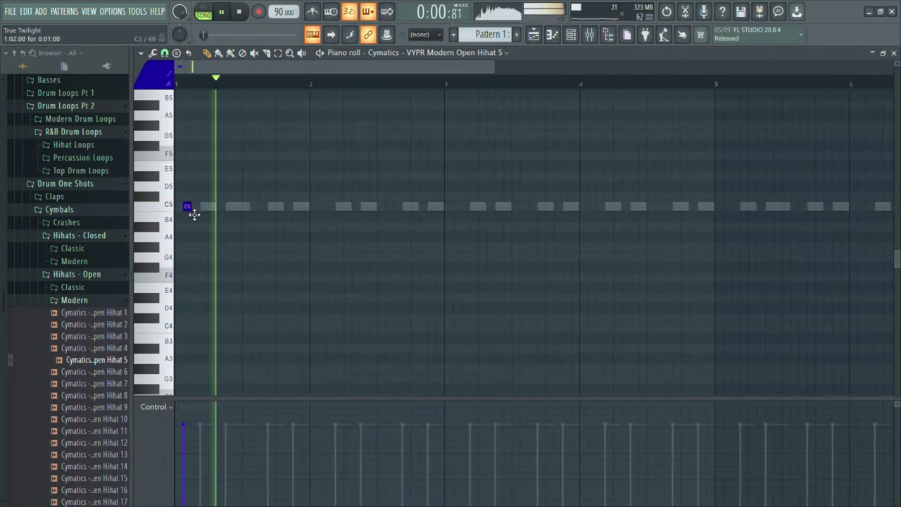
scroll(345, 234, "down", 1)
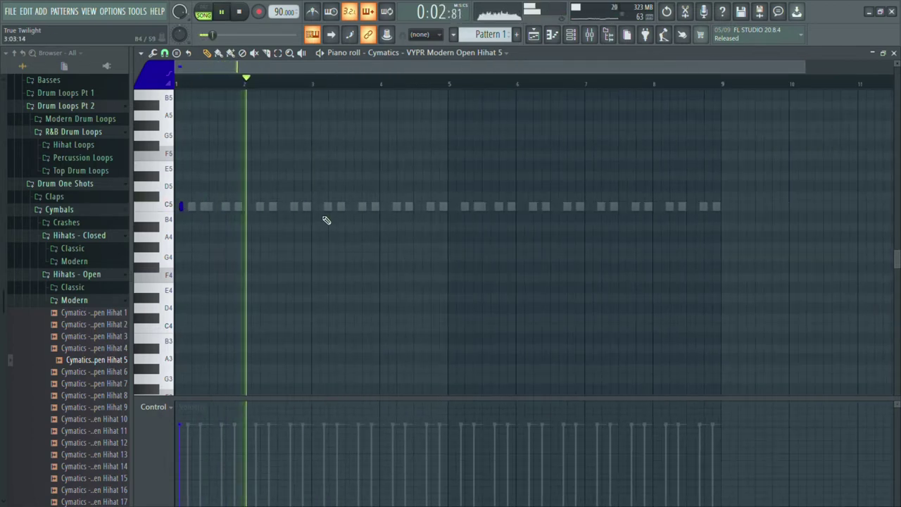
Step: Place a matching one-step C5 note for Modern Open Hihat 5 on step 2 of bar 5
scroll(326, 217, "up", 2)
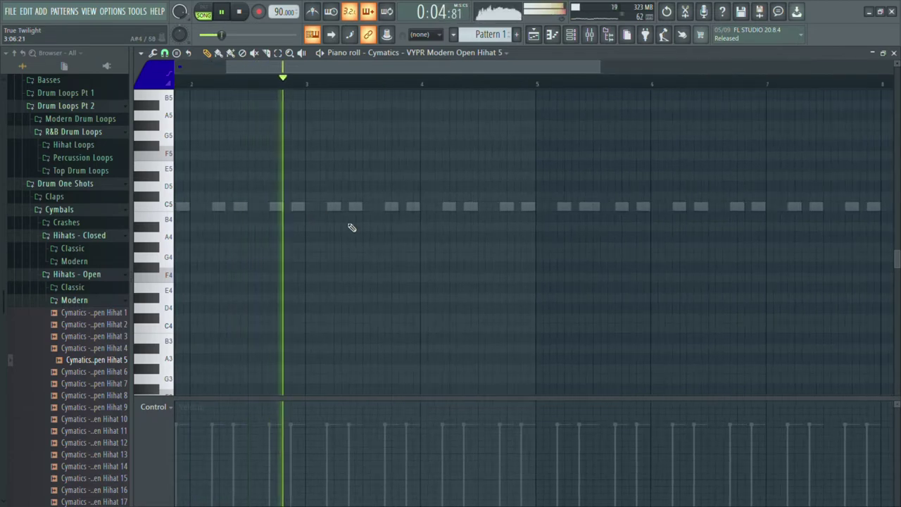
scroll(351, 226, "right", 4)
scroll(248, 216, "up", 2)
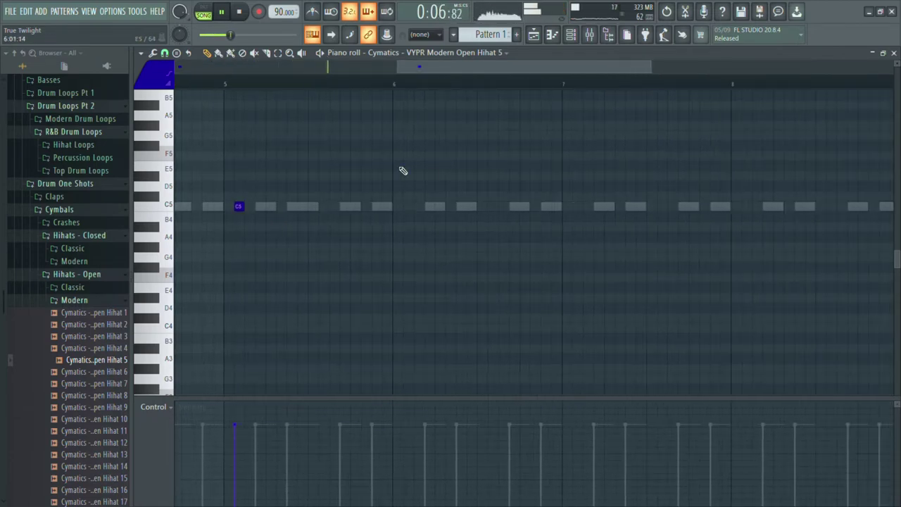
scroll(408, 173, "down", 3)
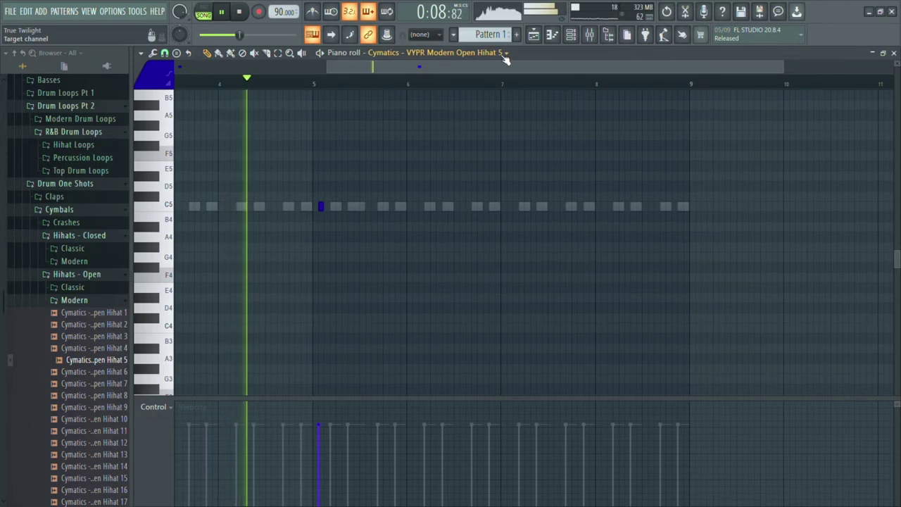
Step: Add Modern Open Hihat 8 as a channel and fill its pattern with C5 notes every half bar through bar 8
left_click(533, 36)
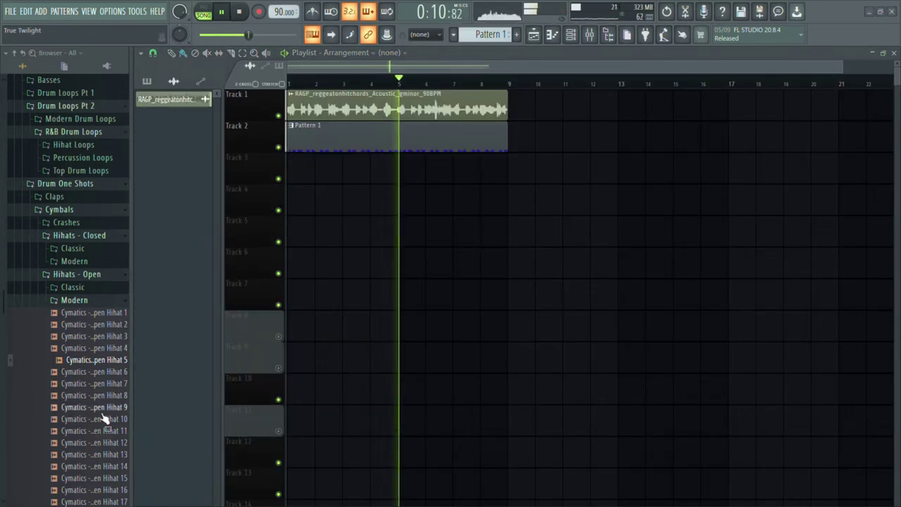
left_click(91, 396)
left_click_drag(91, 395, 215, 341)
left_click_drag(513, 291, 544, 279)
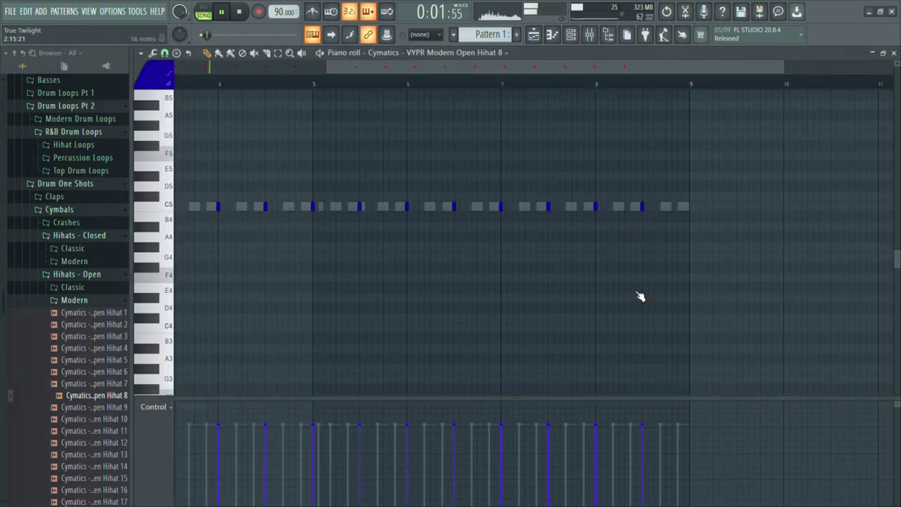
Step: Replace the Modern Open Hihat 8 note at bar 5 with one at 5:01:00, and add another at the start of bar 1
left_click_drag(408, 70, 255, 73)
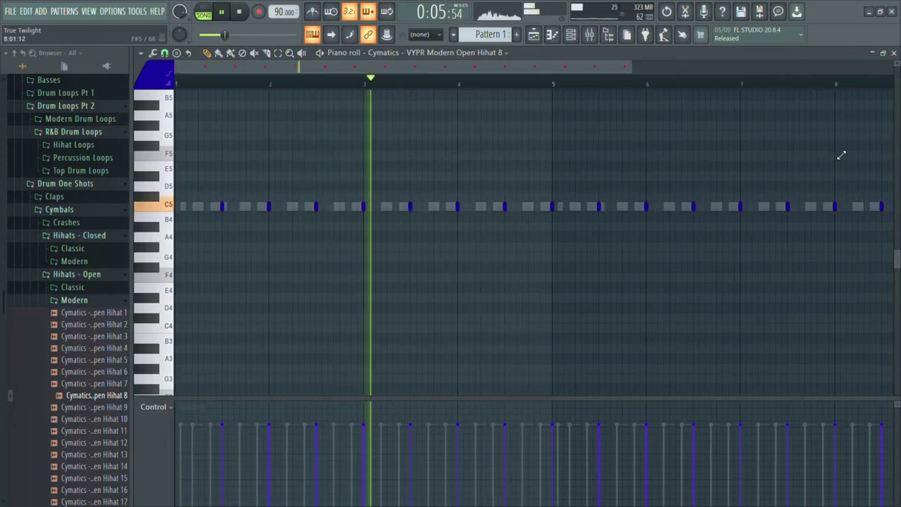
scroll(840, 159, "down", 1)
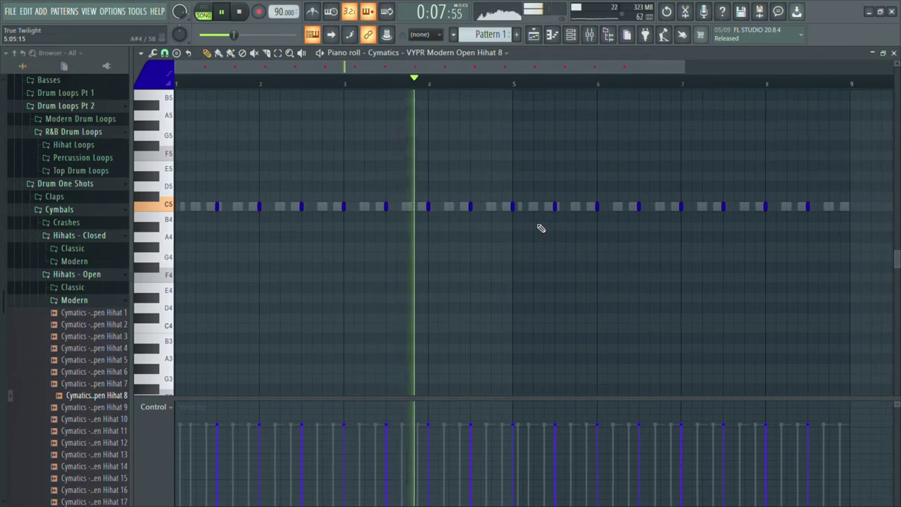
scroll(513, 211, "down", 1)
scroll(446, 213, "down", 1)
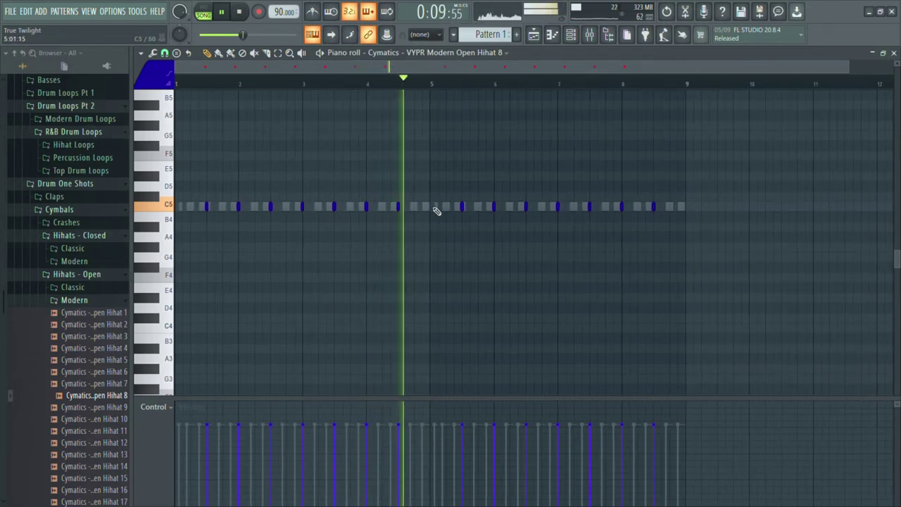
left_click(432, 206)
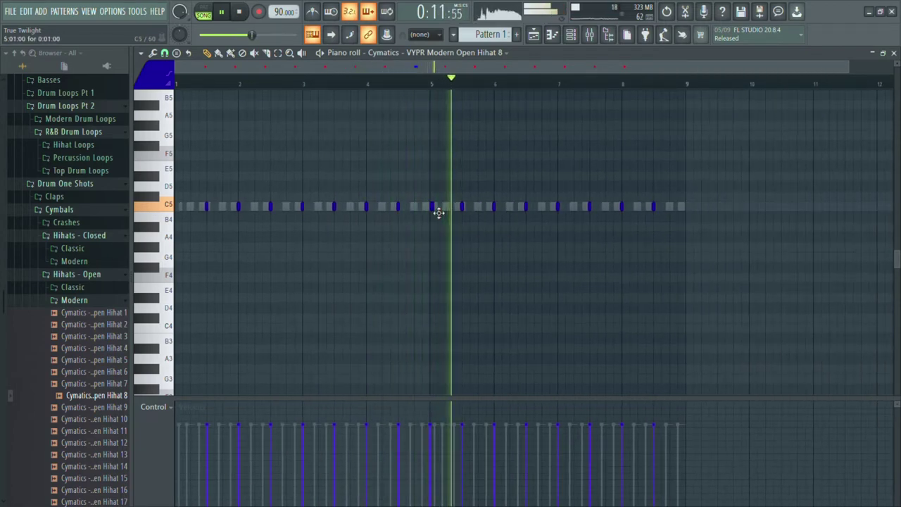
key("space")
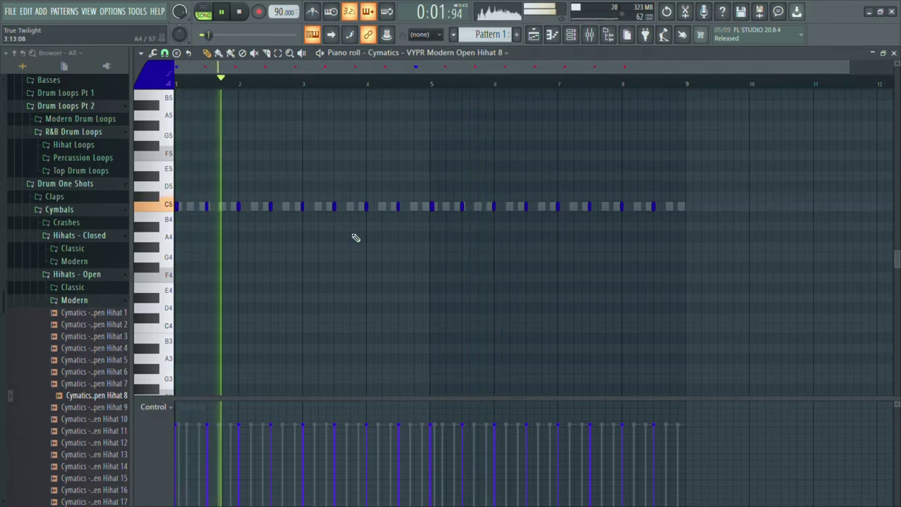
Step: Check the drum inserts in the mixer and lower Insert 6 to -1.9 dB
left_click(590, 34)
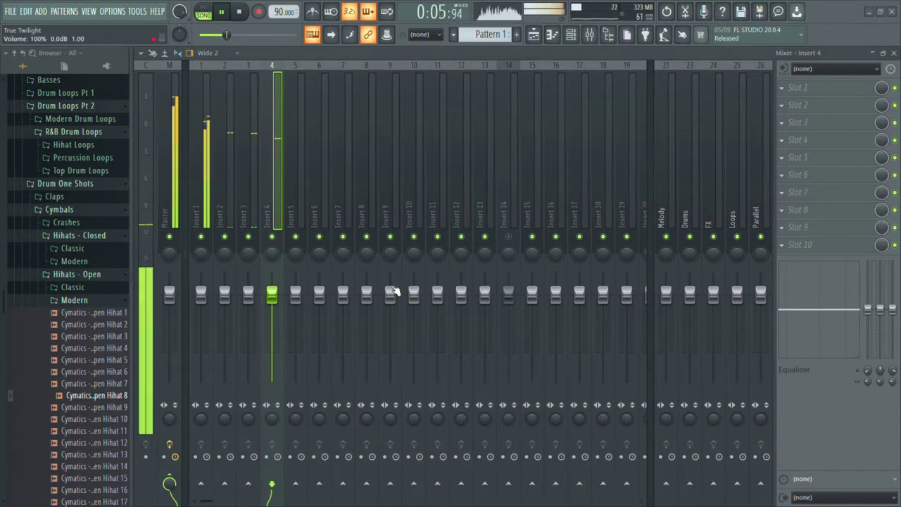
key("Left")
key("Right")
key("Right")
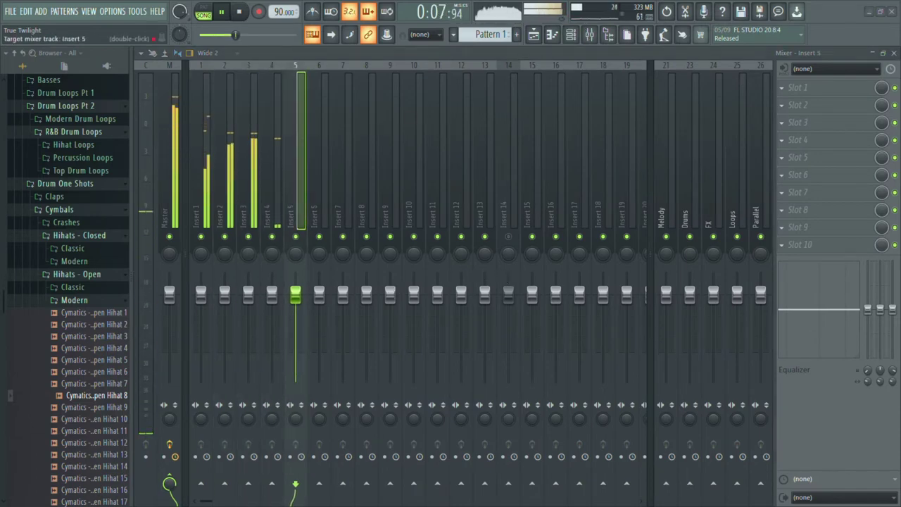
key("Right")
key("Left")
key("Left")
key("Left")
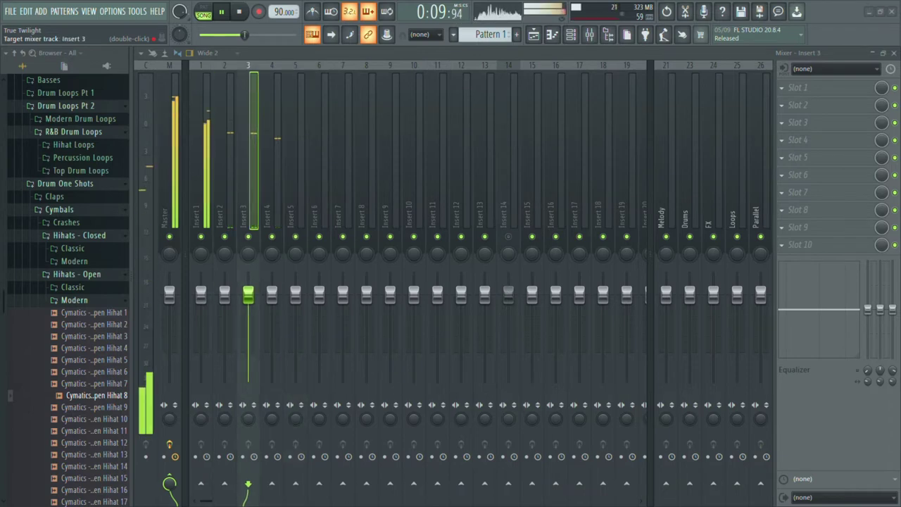
key("Right")
key("Right")
key("Right")
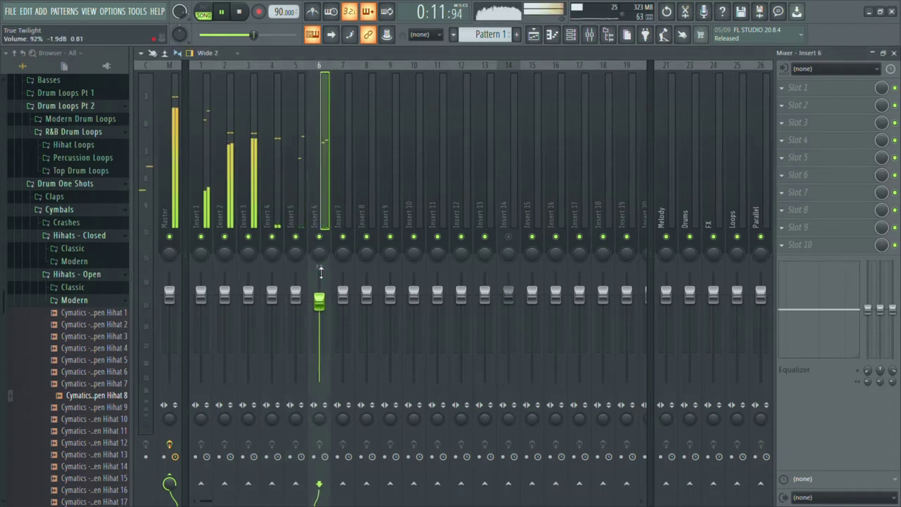
Step: Find Modern Ride 5 in the modern Rides folder, add it as a channel on Insert 7 and open its piano roll
left_click(106, 237)
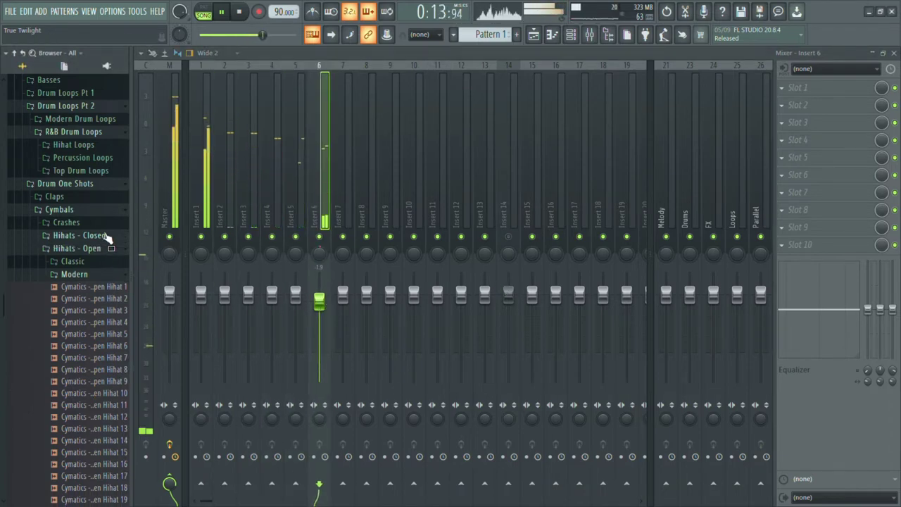
left_click(106, 249)
left_click(62, 261)
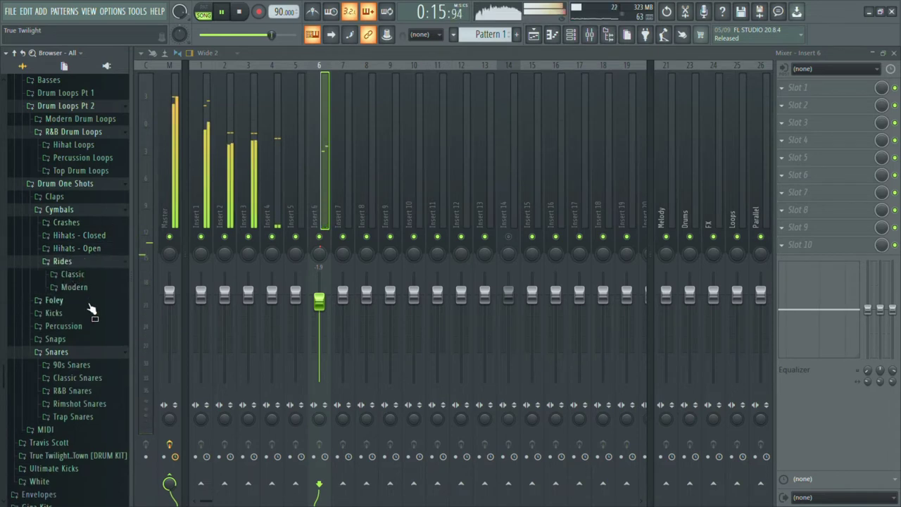
left_click(78, 288)
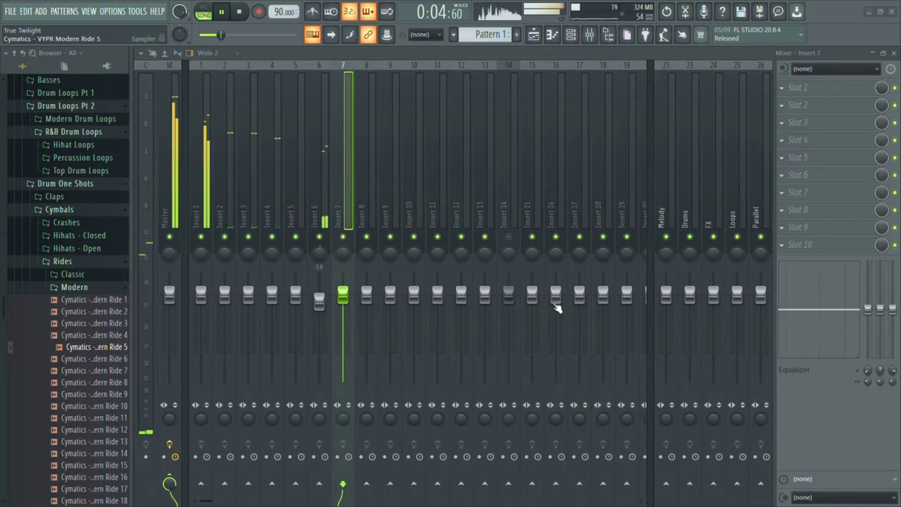
key("F7")
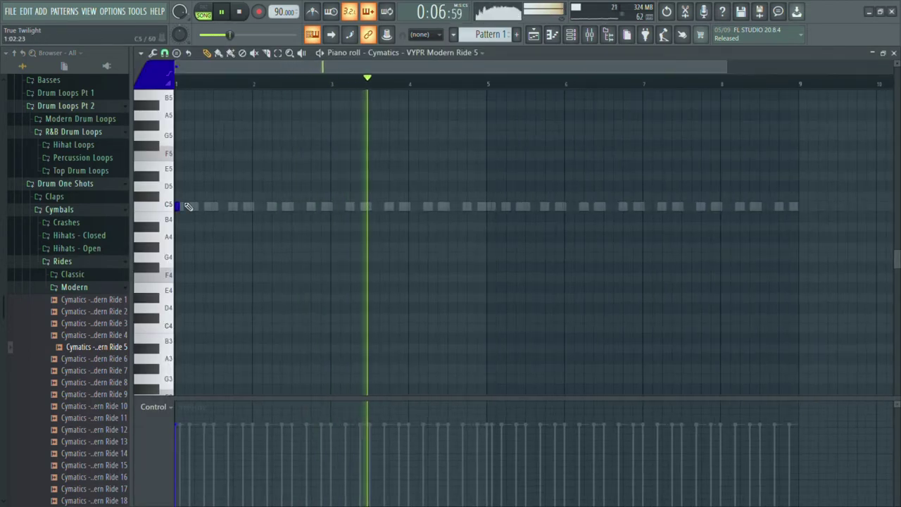
Step: Try a Modern Ride 5 pattern of C5 notes on every beat from bar 1 into bar 2, and clear its notes
left_click(195, 207)
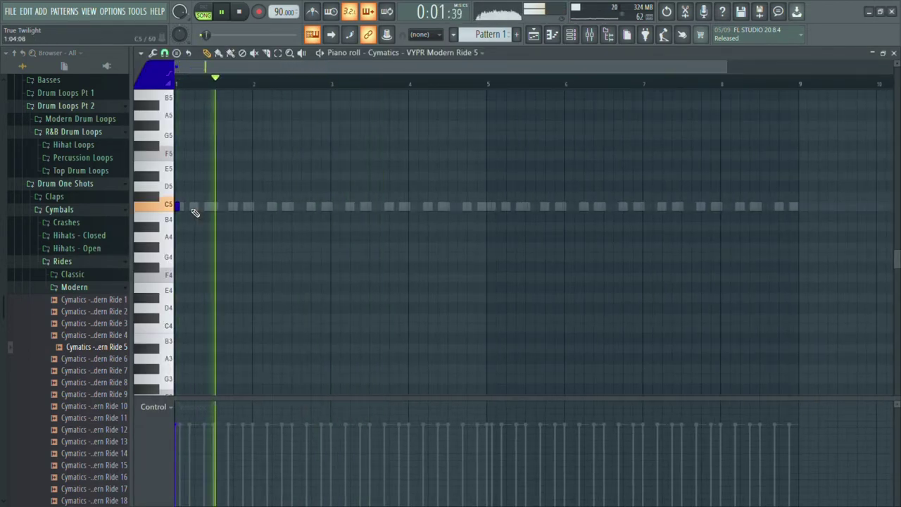
scroll(192, 213, "up", 2)
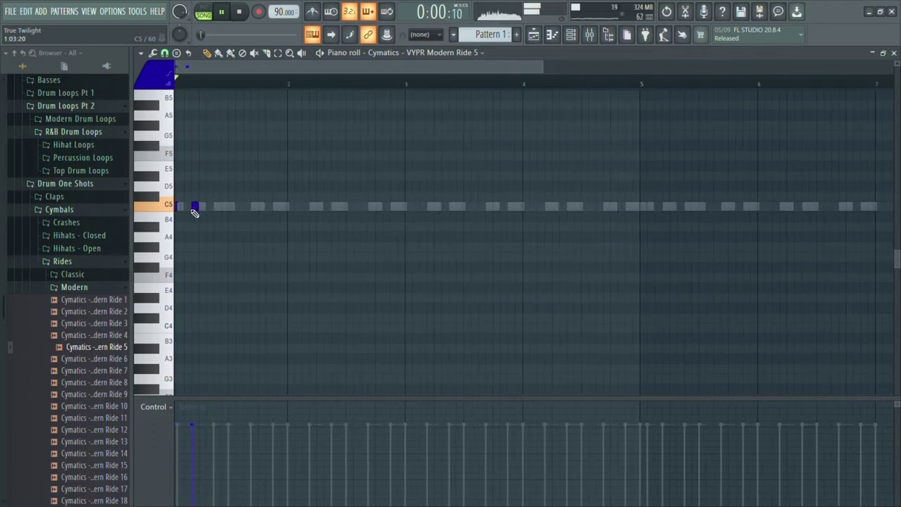
scroll(204, 214, "down", 2)
right_click(192, 208)
key("space")
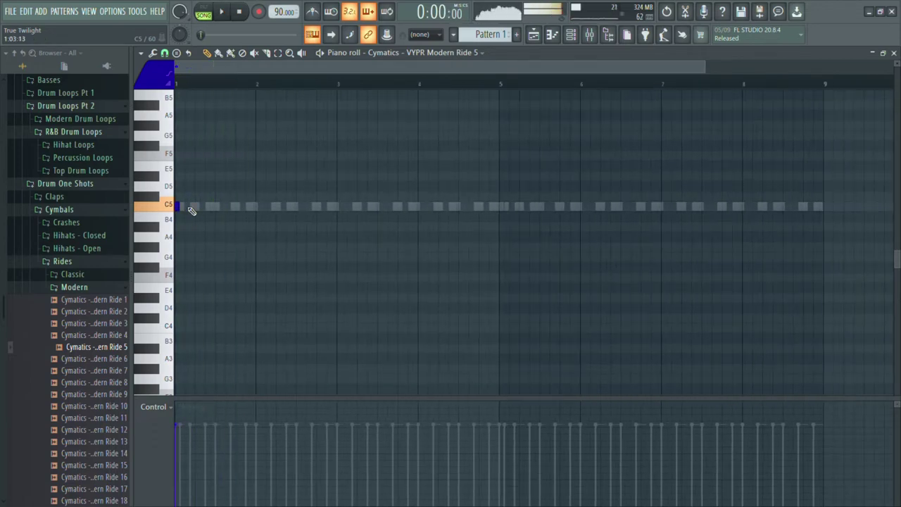
left_click(198, 207)
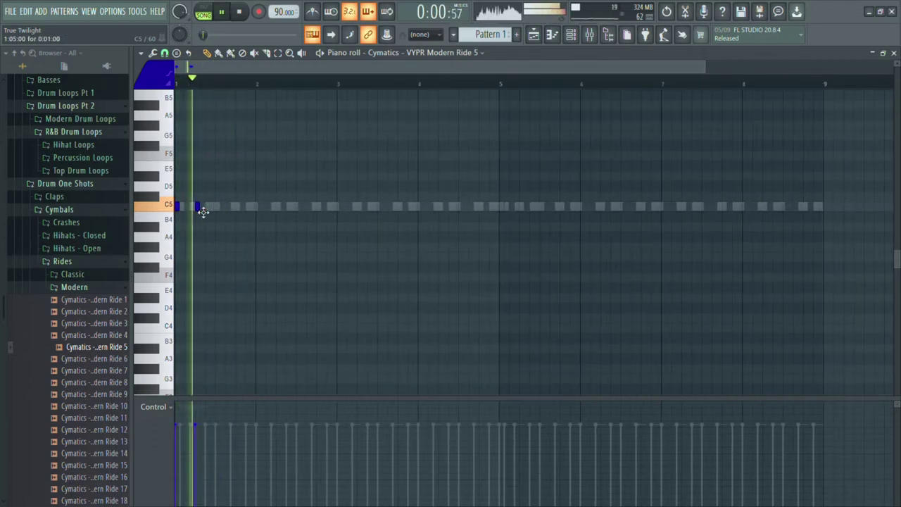
left_click(259, 209)
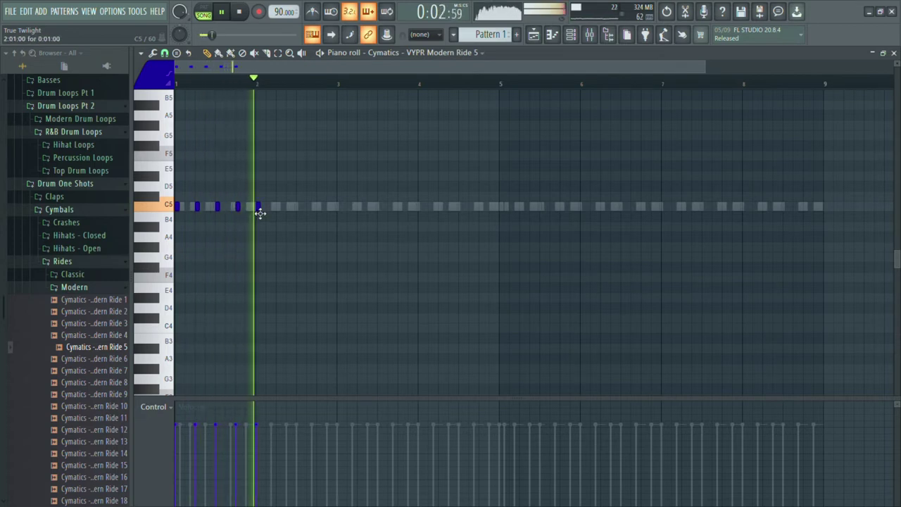
left_click(278, 208)
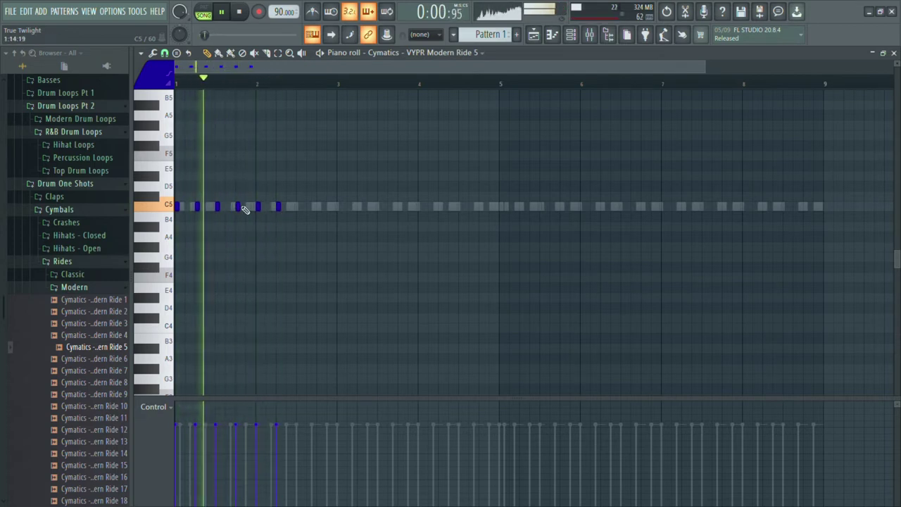
right_click(218, 207)
right_click(237, 208)
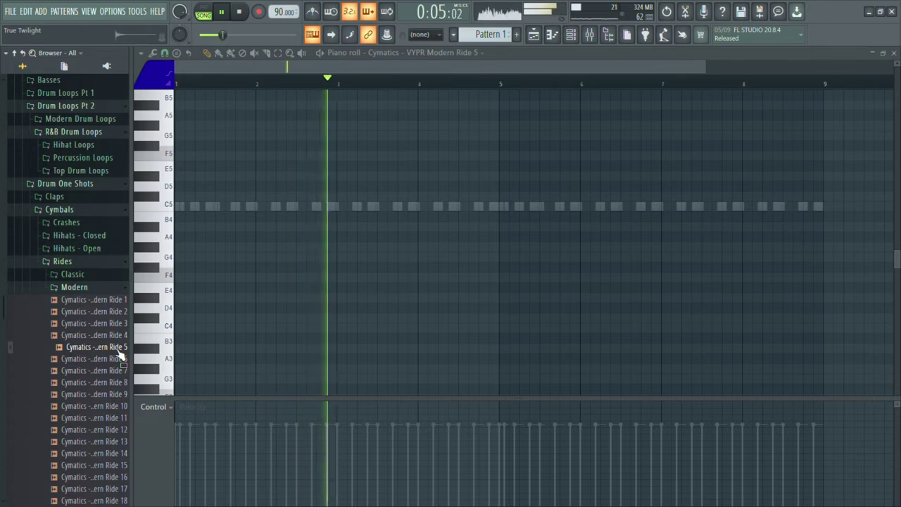
key("space")
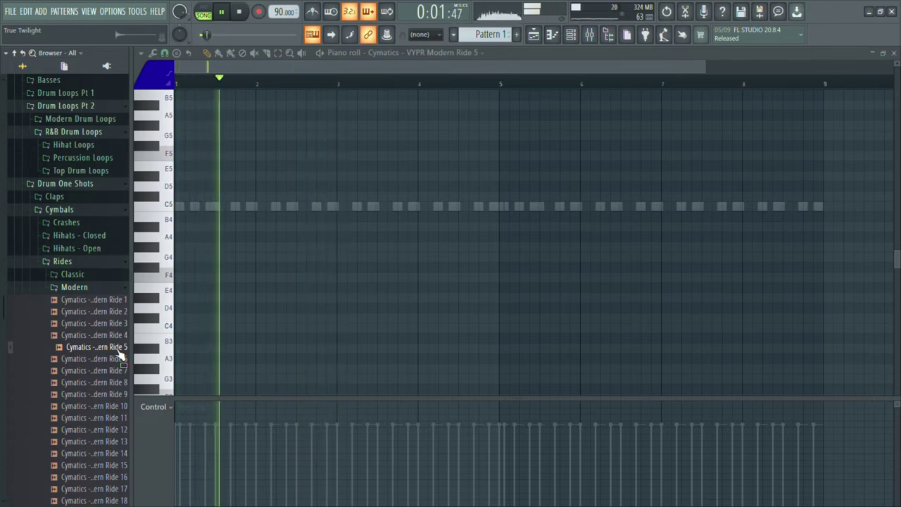
key("space")
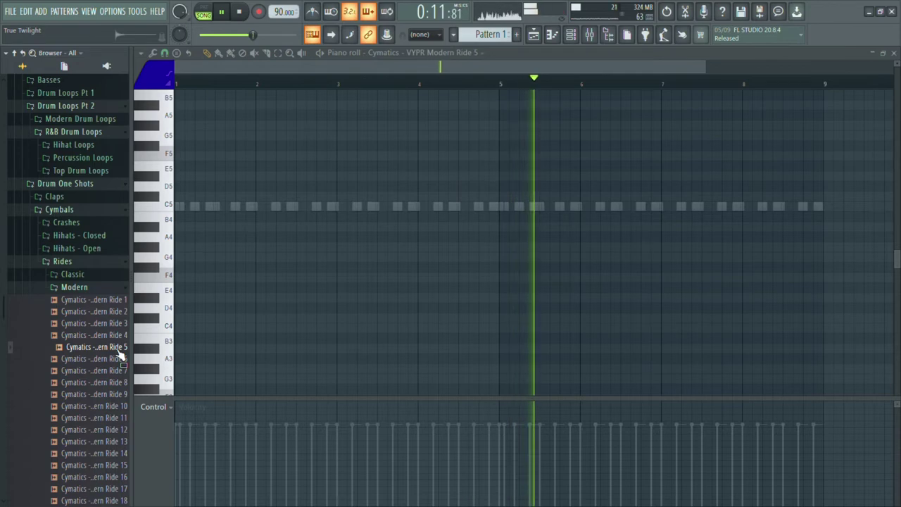
Step: Open the FILLS & ROLLINGS folder of the Genekay Simba kit and bring up the playlist
left_click(98, 261)
scroll(90, 260, "up", 1)
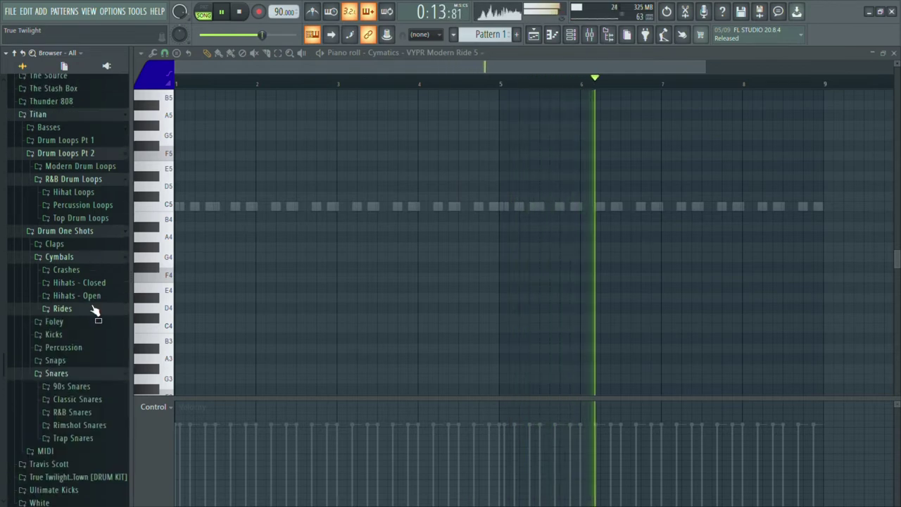
scroll(90, 303, "up", 3)
scroll(90, 210, "up", 8)
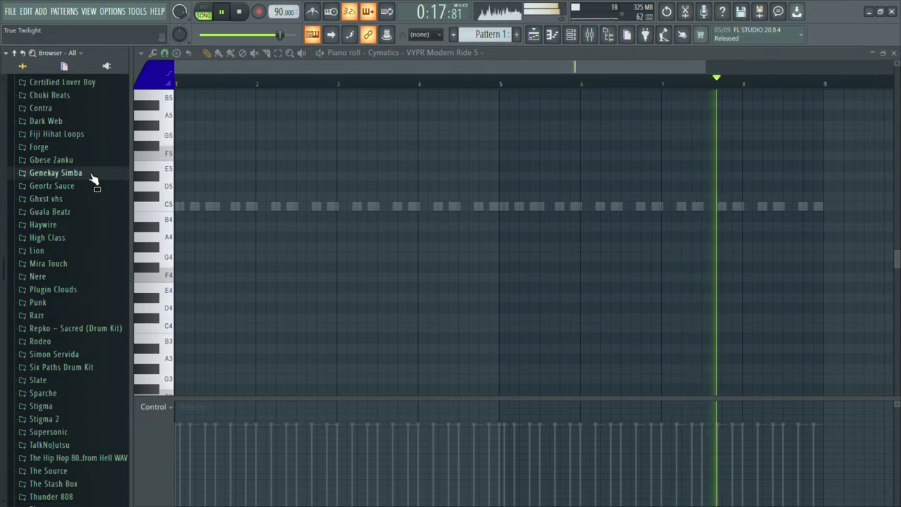
left_click(90, 174)
scroll(90, 232, "down", 3)
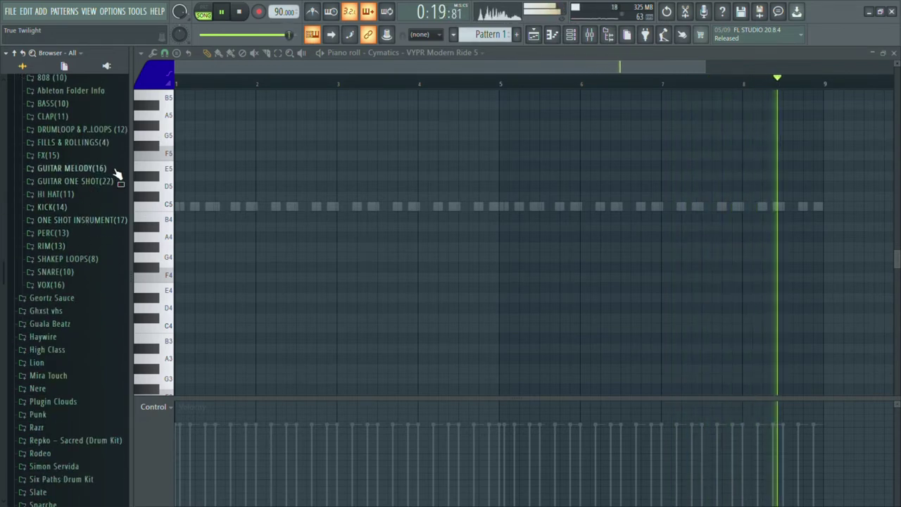
key("F5")
left_click(99, 144)
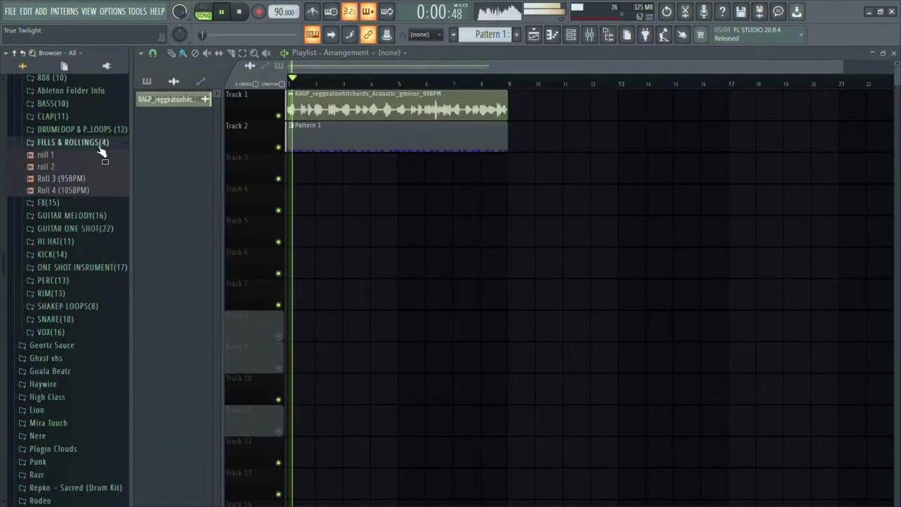
Step: Audition the roll samples, try Roll 3 (95BPM) on Track 3 around bar 2, and remove that clip
scroll(88, 211, "up", 3)
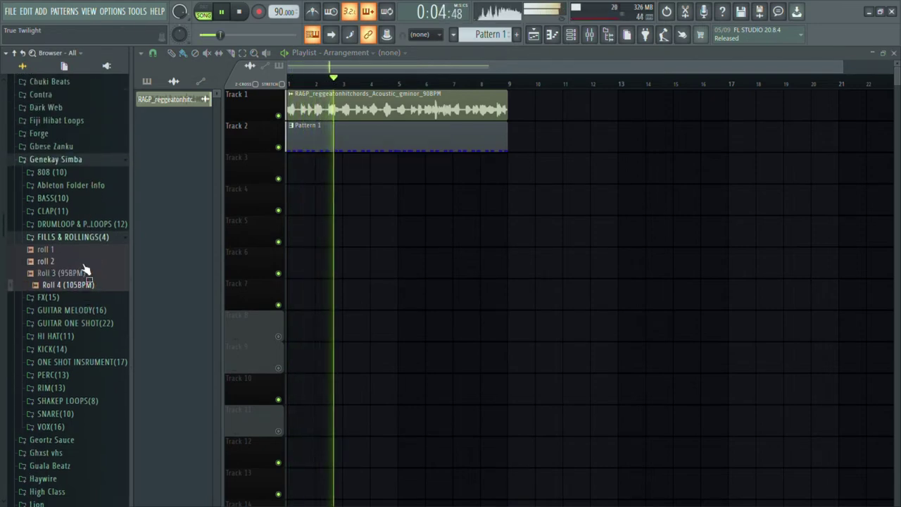
left_click(79, 261)
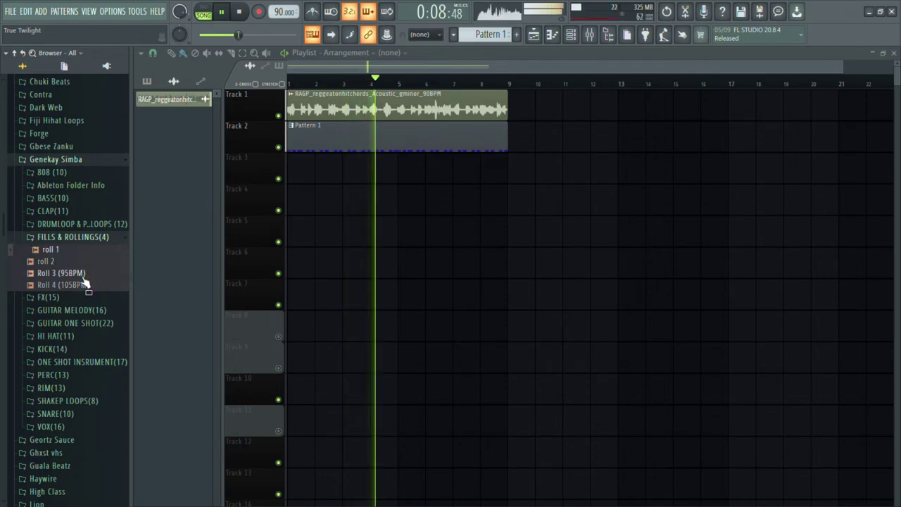
left_click_drag(320, 183, 333, 180)
right_click(328, 179)
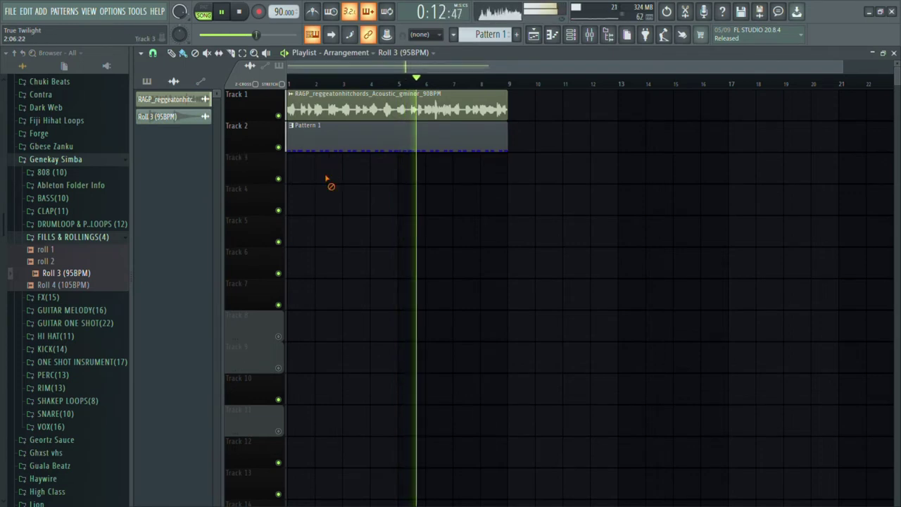
Step: Place Reverse Crash 1 from the FX folder on Track 3 with its peak at bar 5, and set its channel volume to 56%
left_click(84, 298)
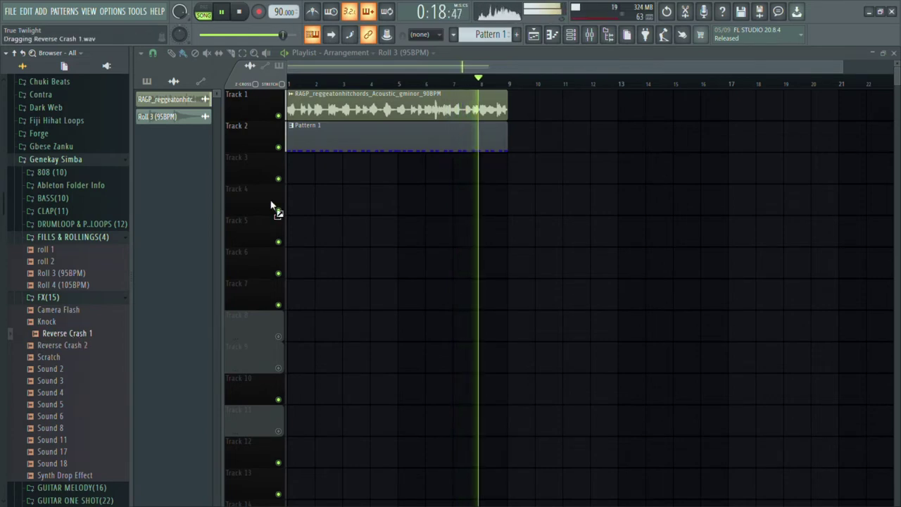
left_click_drag(272, 204, 396, 175)
scroll(439, 173, "up", 4)
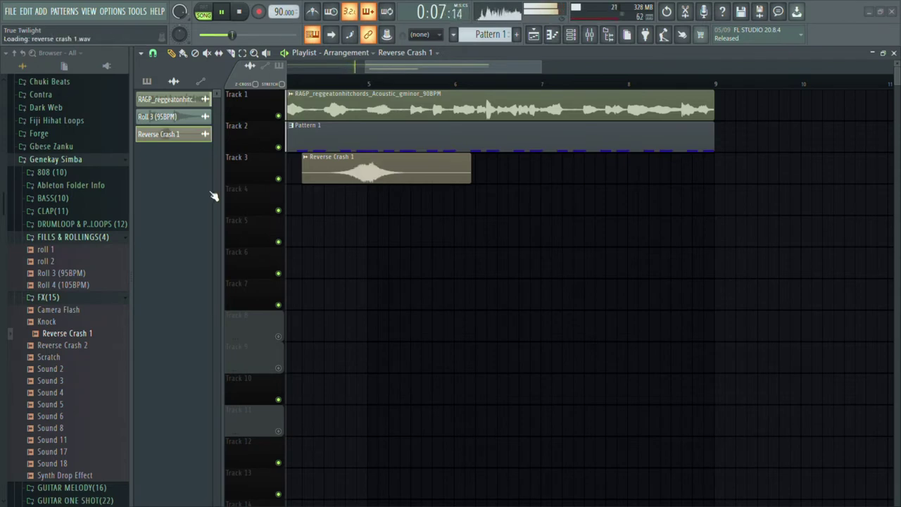
scroll(390, 178, "up", 2)
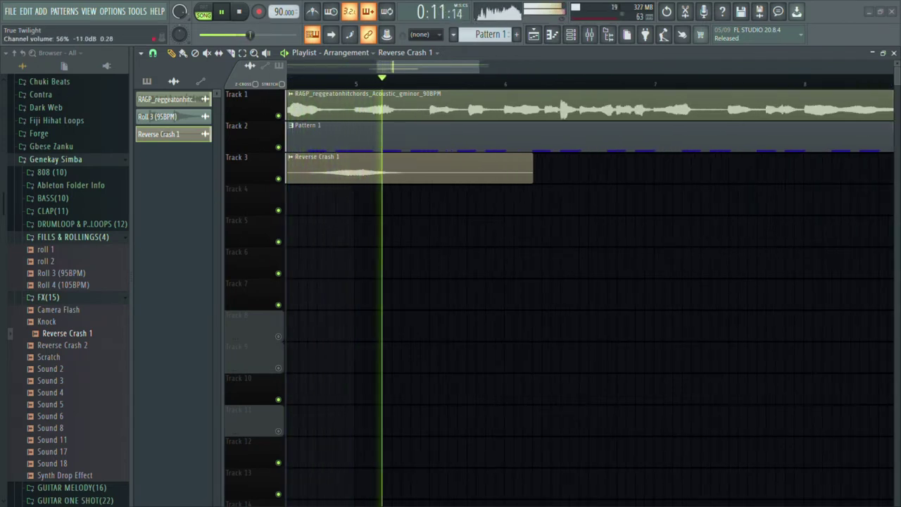
scroll(253, 101, "down", 2)
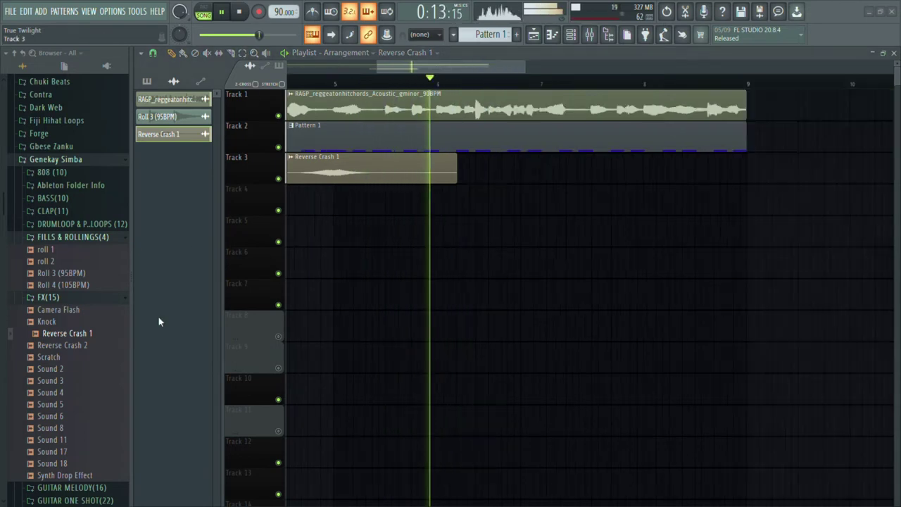
Step: Audition the Camera Flash, Knock and Sound 6 effects, and close the FX and FILLS & ROLLINGS folders
left_click(56, 310)
left_click(58, 321)
left_click(59, 417)
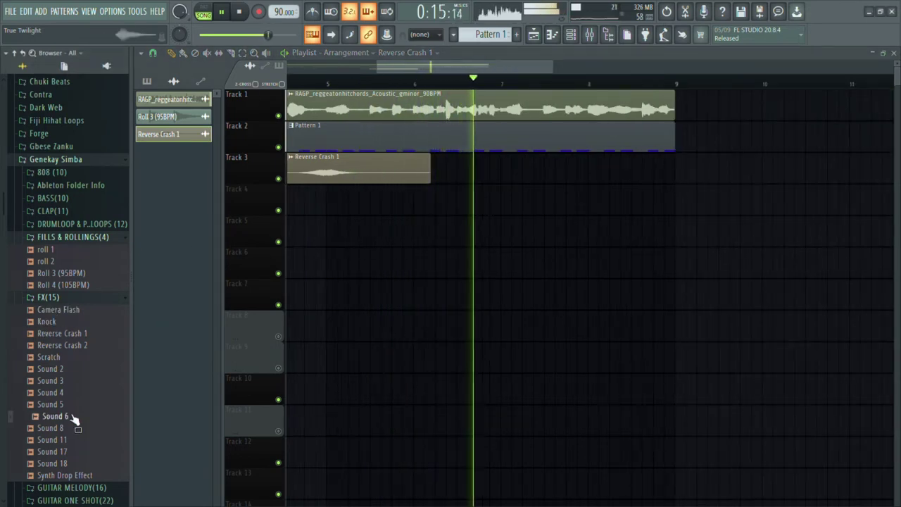
left_click(59, 321)
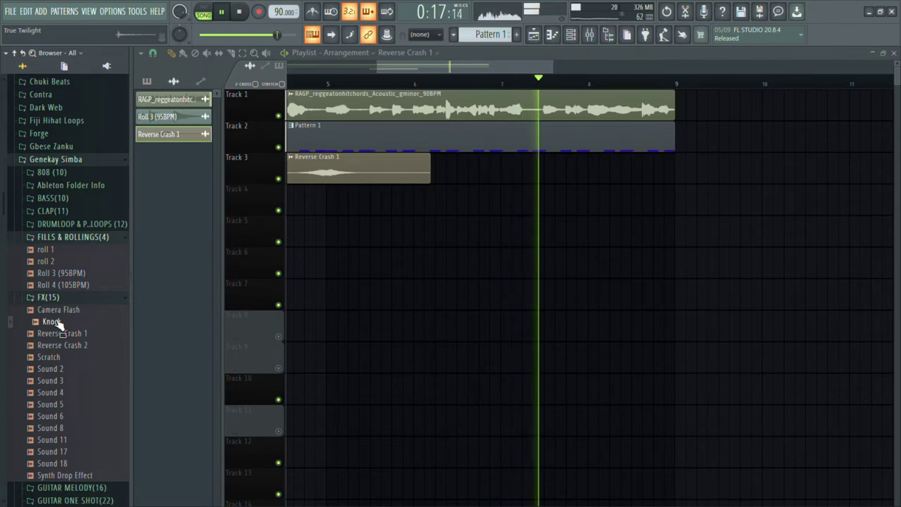
left_click(60, 298)
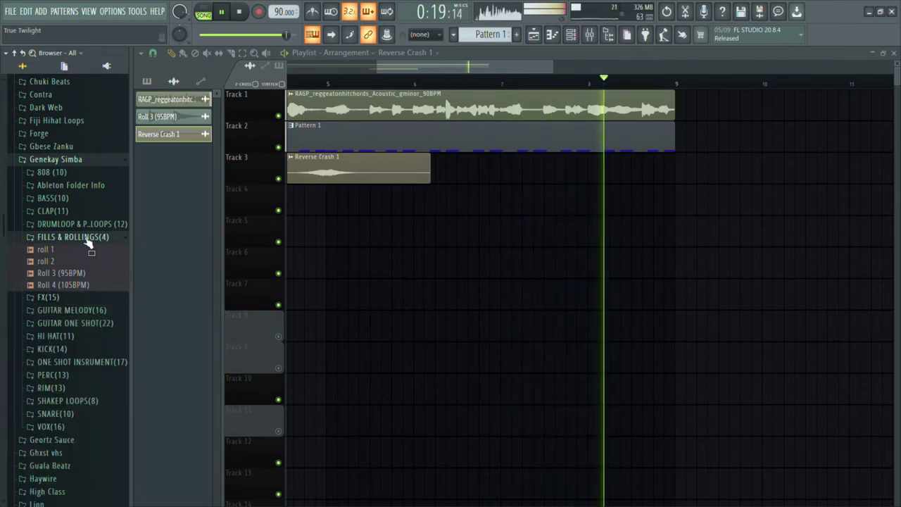
left_click(84, 237)
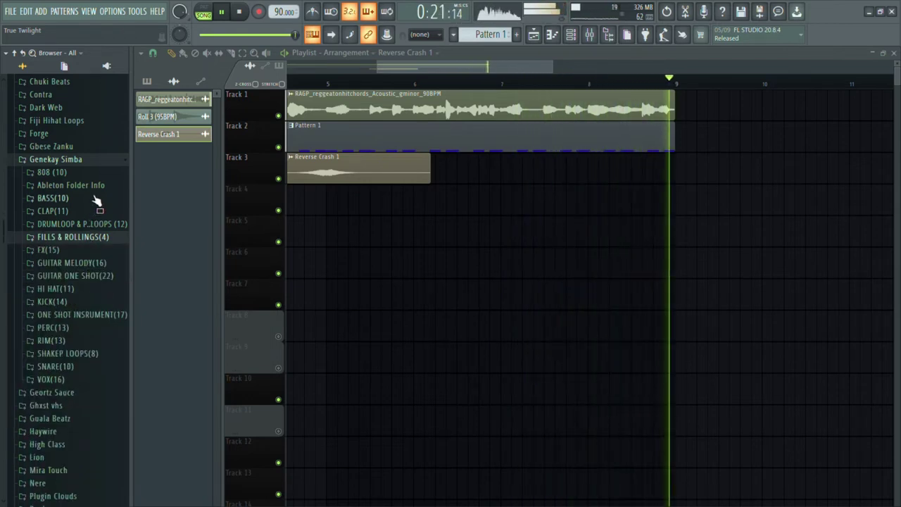
Step: Load SIMBA HIHAT 3 as a channel, set its channel volume to 43% and open its piano roll
left_click(56, 301)
left_click(85, 289)
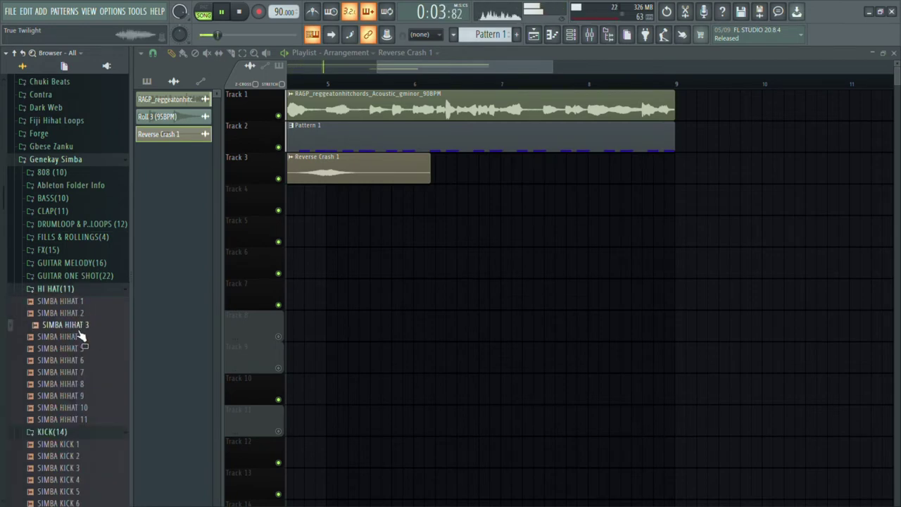
left_click_drag(489, 229, 539, 155)
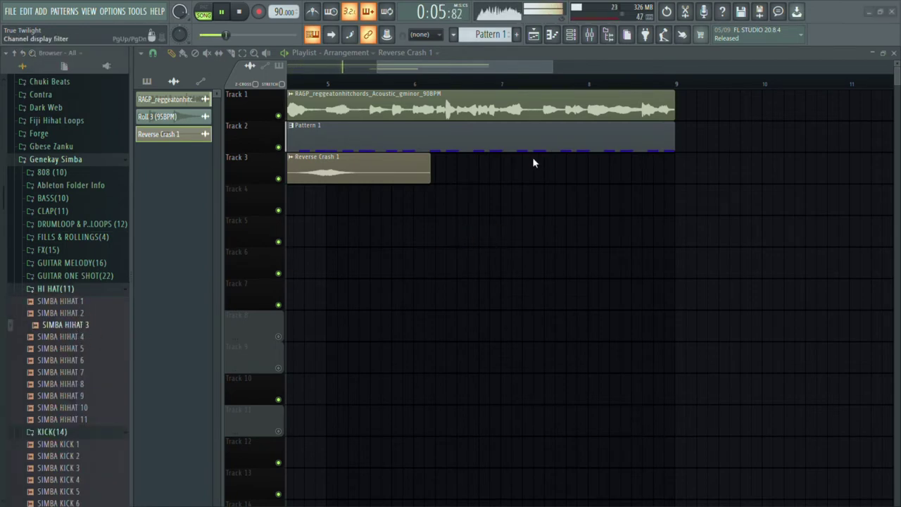
key("F7")
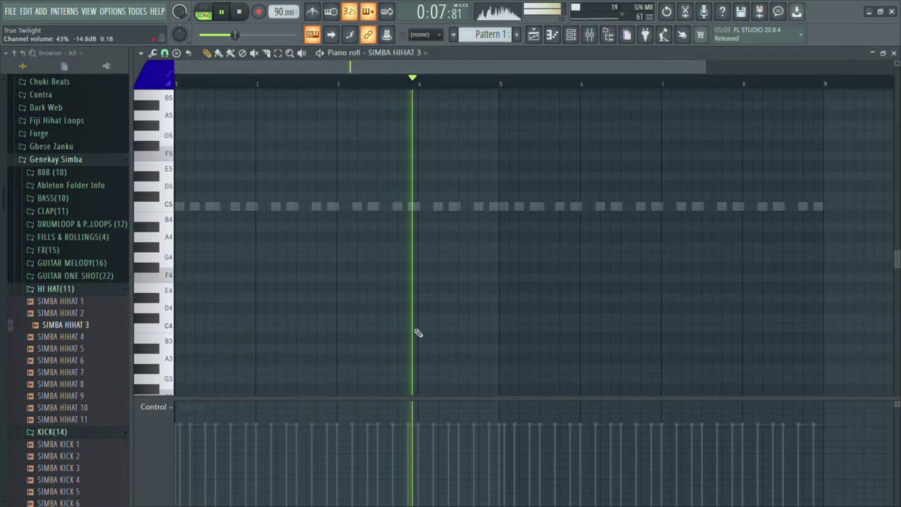
Step: Place short hi-hat notes on D5 and A#4 in the second half of bar 1
left_click(188, 219)
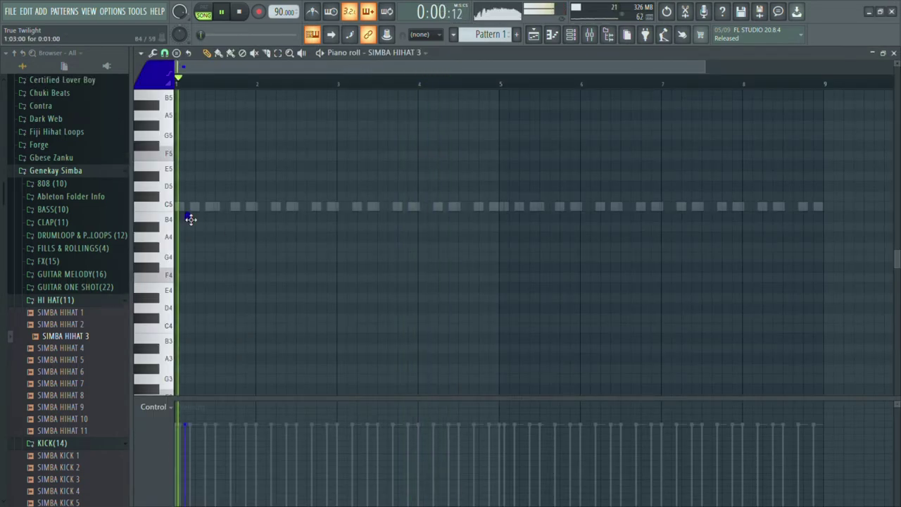
scroll(190, 218, "up", 1)
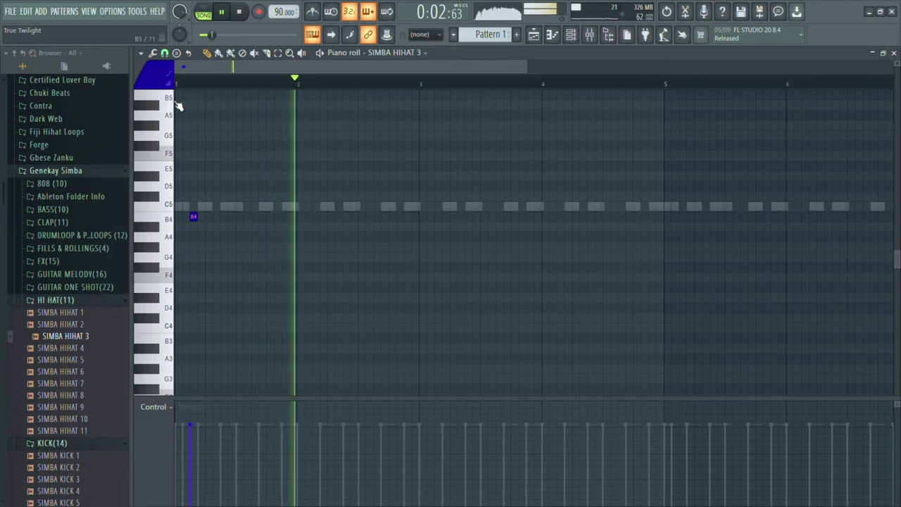
scroll(169, 211, "up", 2)
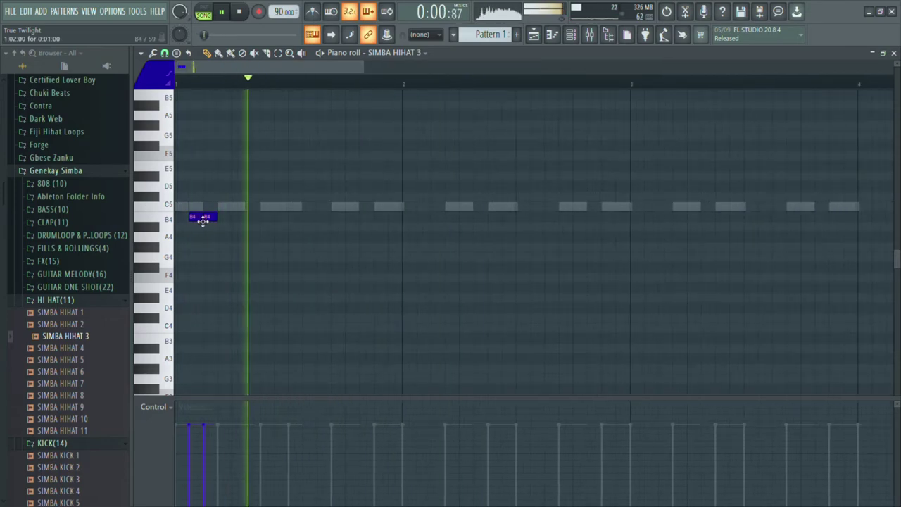
left_click_drag(204, 219, 325, 193)
left_click(352, 229)
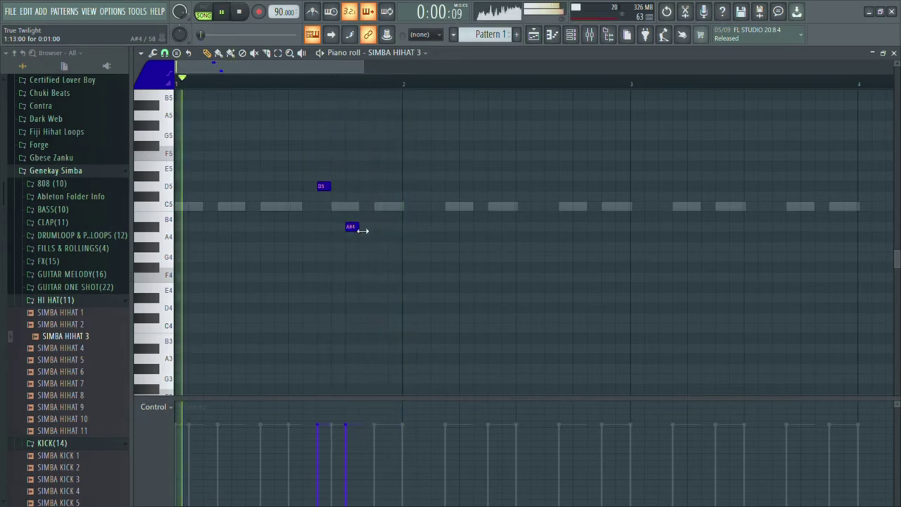
Step: Add two adjacent short C#5 hi-hat notes in the second half of bar 2
scroll(360, 230, "down", 3)
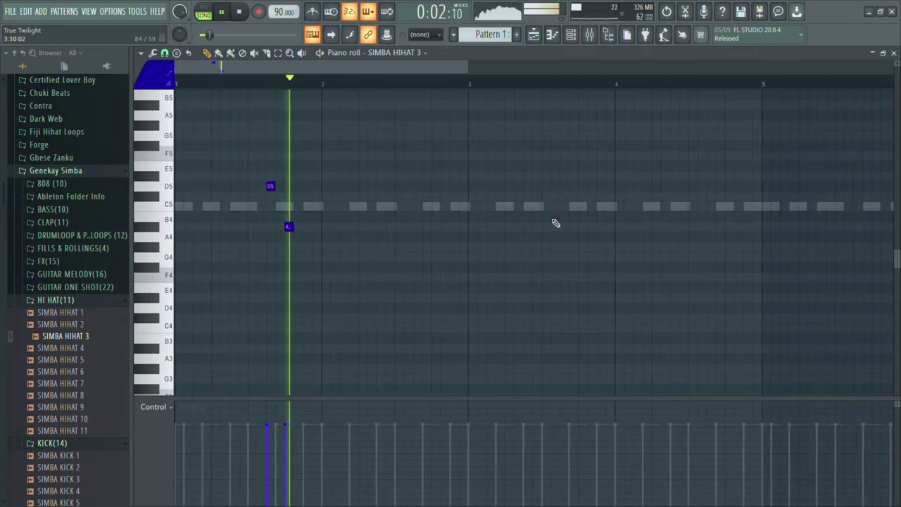
scroll(403, 209, "up", 2)
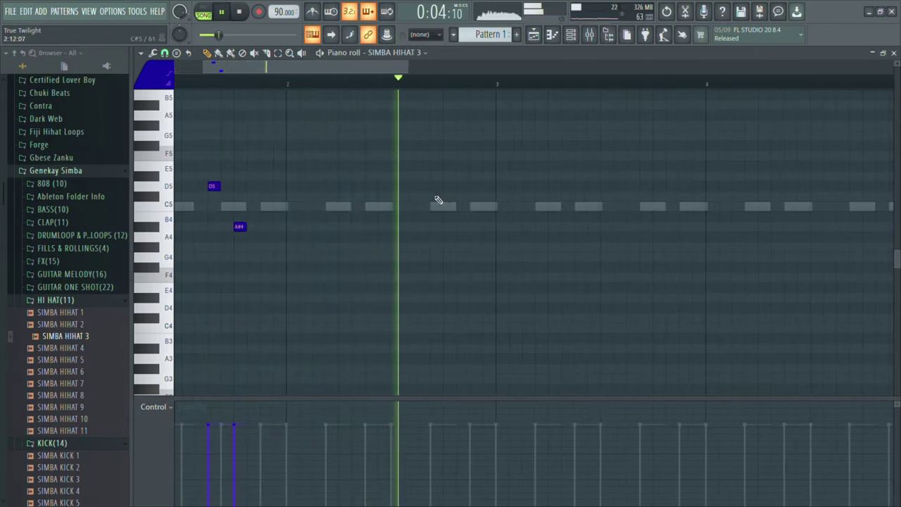
left_click(437, 196)
left_click(449, 196)
scroll(498, 219, "down", 2)
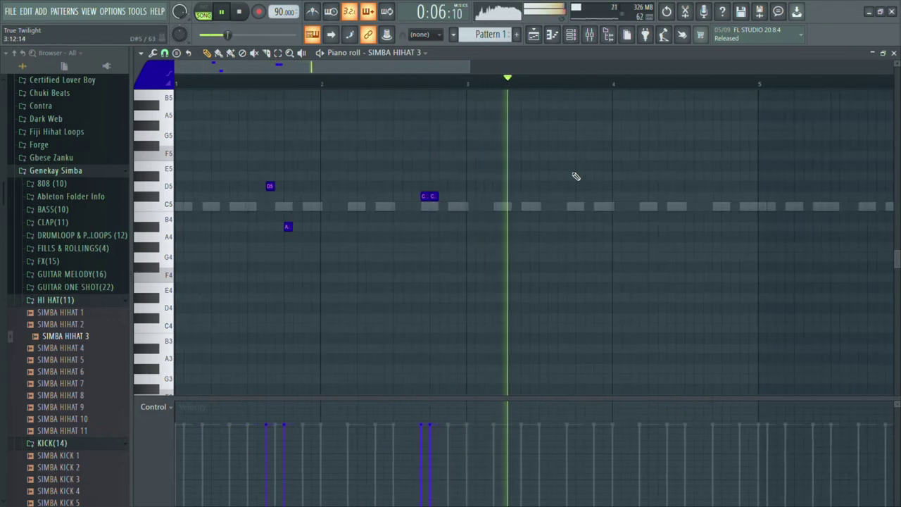
Step: Add short D#5 and B4 hi-hat notes in bar 3 and two adjacent C5 notes in bar 4
left_click(560, 175)
left_click(606, 216)
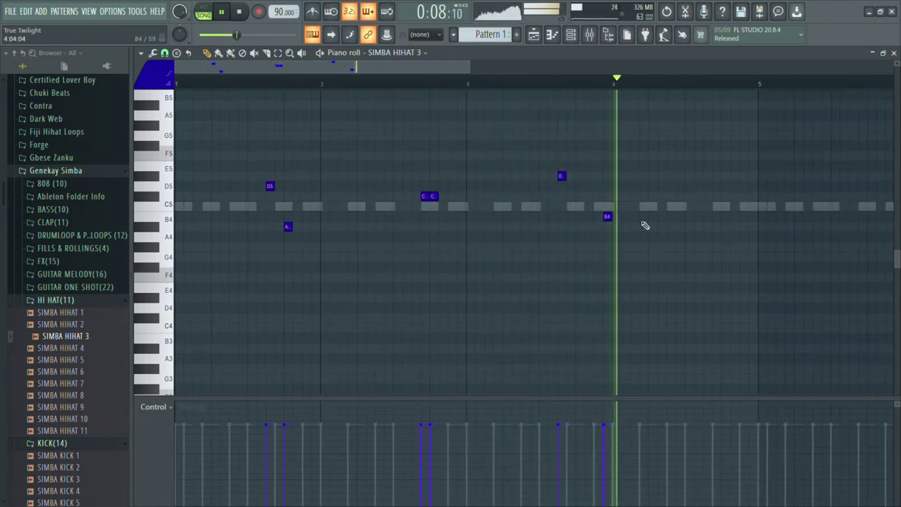
left_click_drag(613, 223, 603, 220)
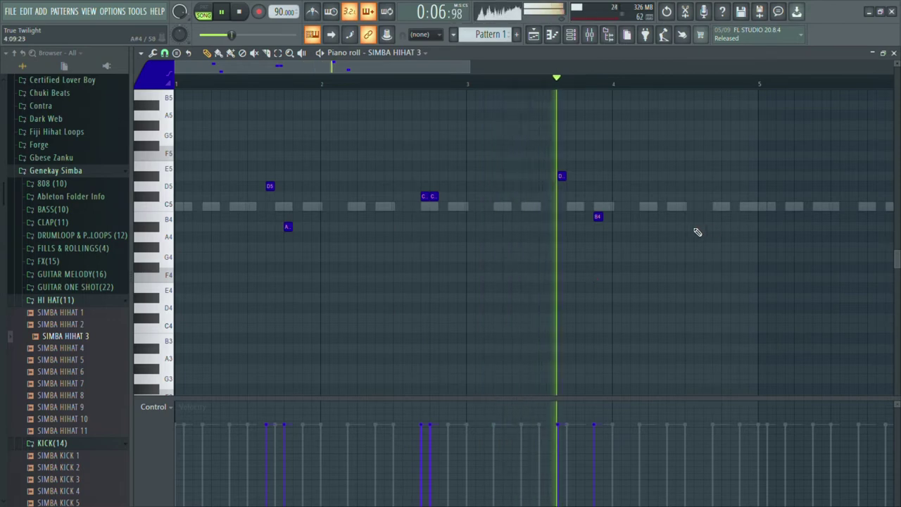
left_click(697, 208)
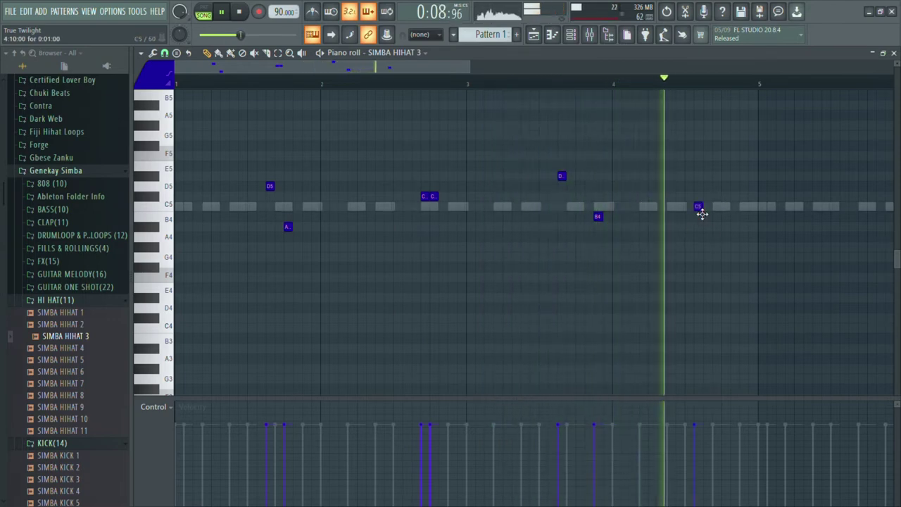
scroll(682, 282, "down", 1)
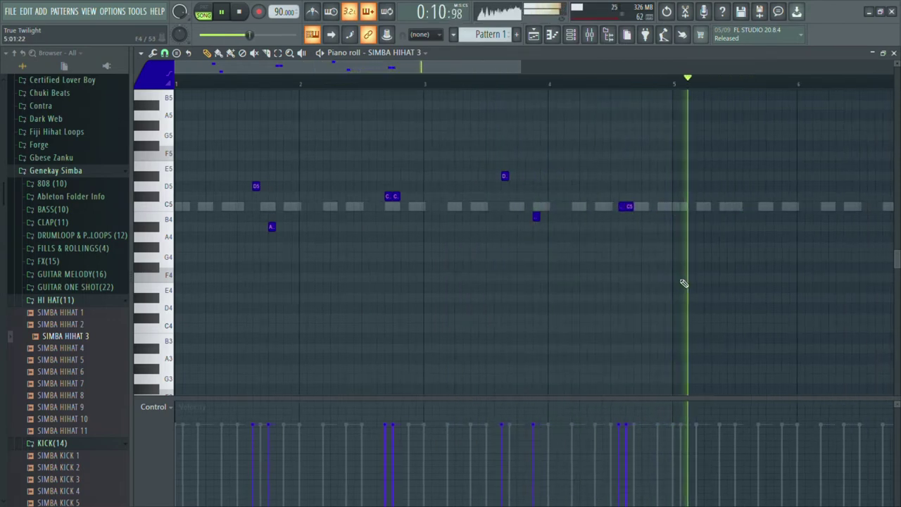
Step: Copy the four-bar hi-hat phrase to bars 5 to 8, one semitone higher, and leave no stray low note in bar 7
left_click_drag(682, 283, 753, 185)
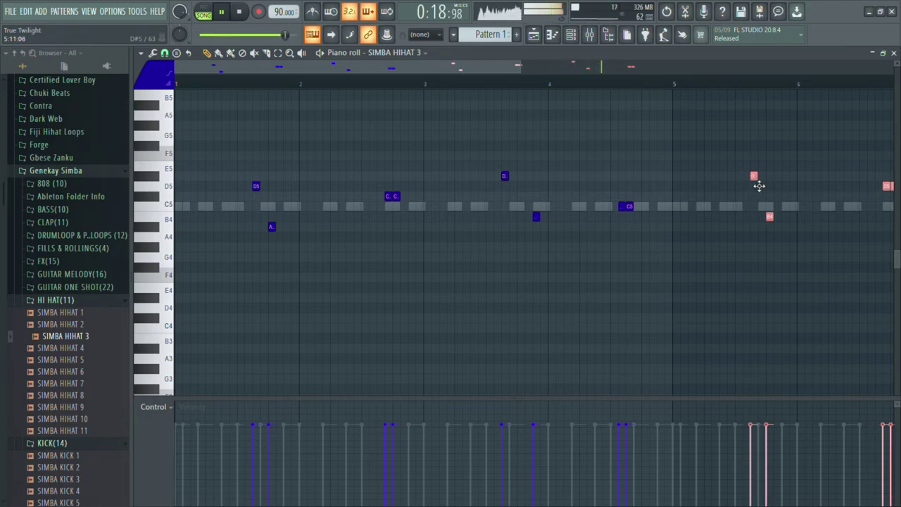
scroll(721, 254, "down", 4)
left_click(652, 299)
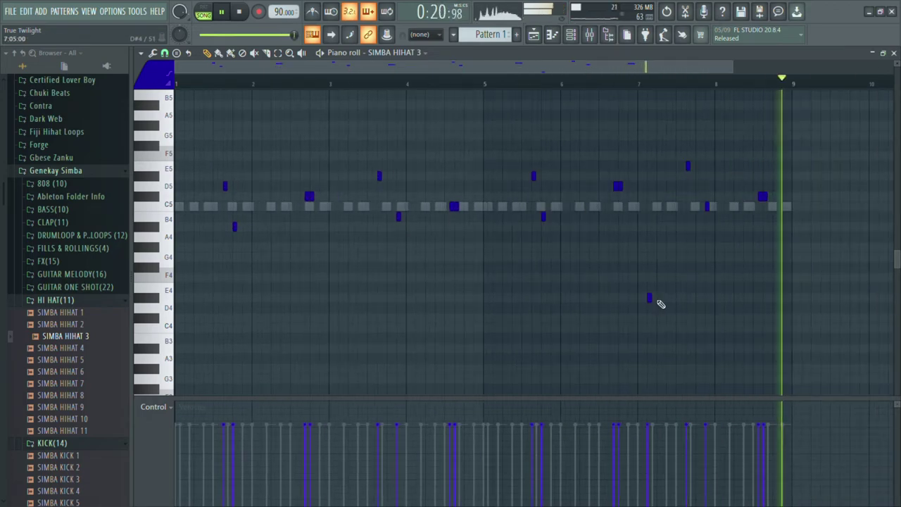
right_click(652, 299)
Step: Place a short F4 hi-hat note on the seventh step of each bar from 1 to 8
left_click(206, 277)
key("space")
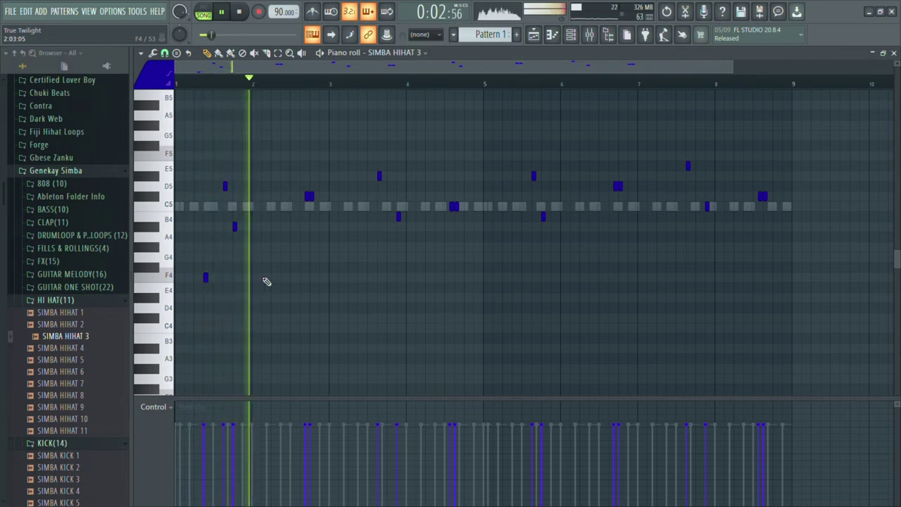
left_click(291, 278)
left_click_drag(291, 281, 290, 283)
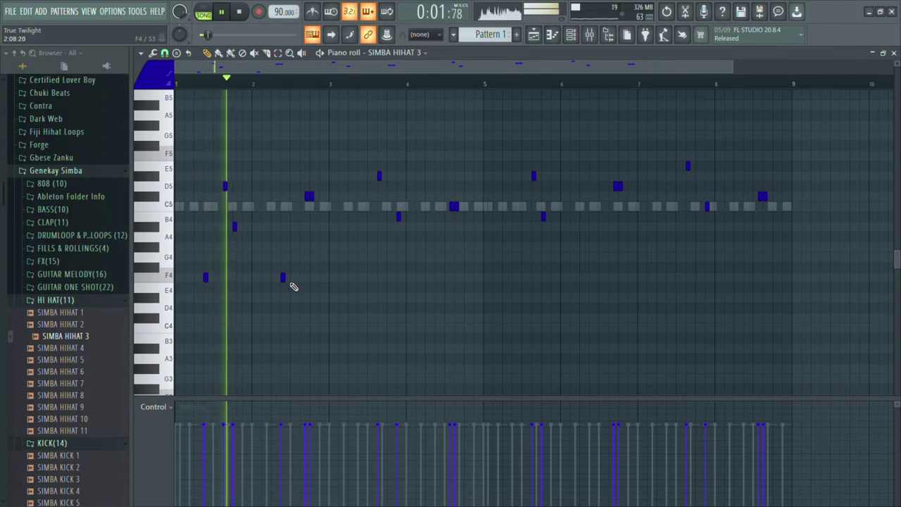
left_click(360, 279)
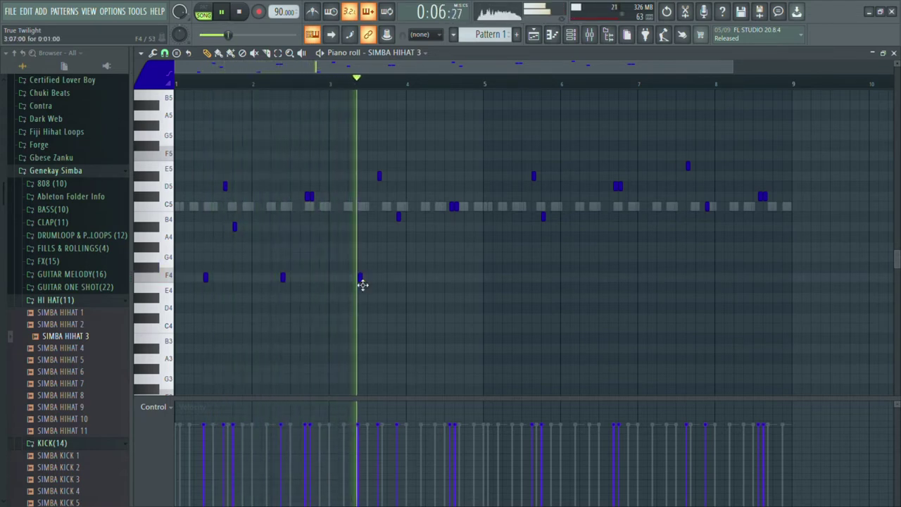
left_click(436, 279)
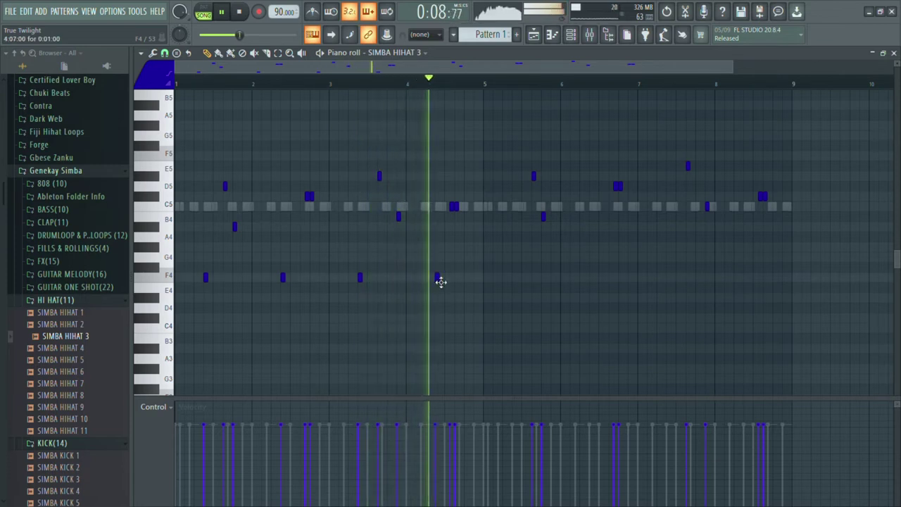
left_click(514, 279)
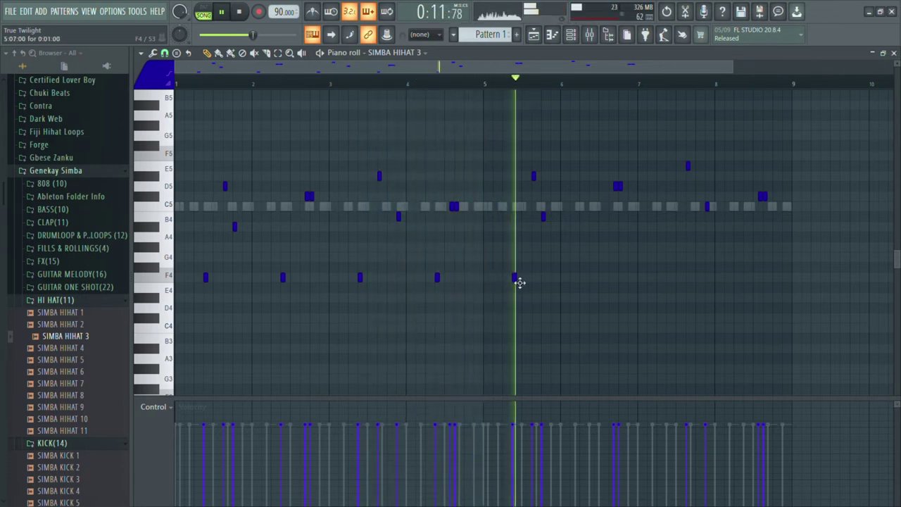
left_click(592, 278)
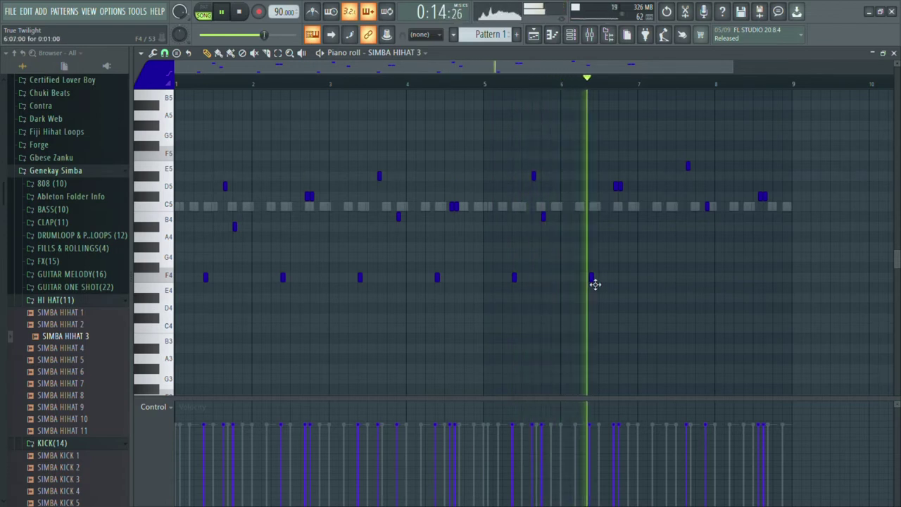
left_click(669, 278)
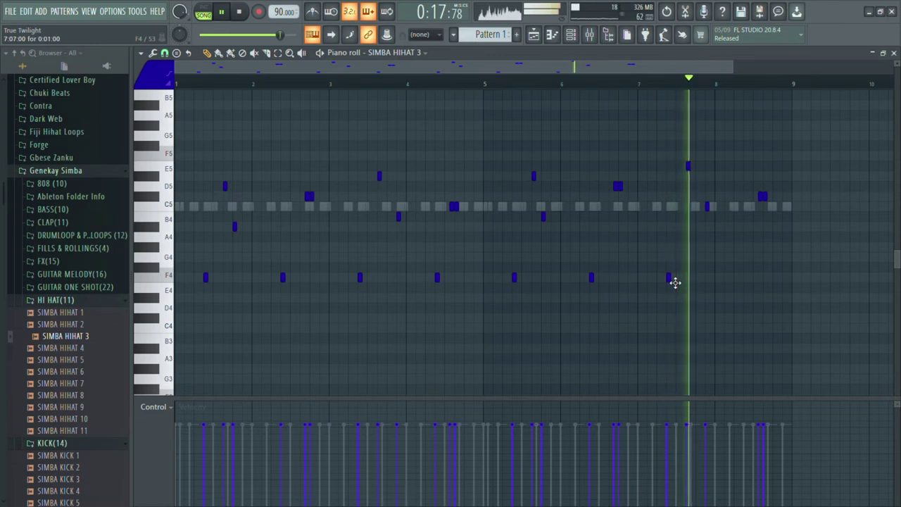
left_click(744, 278)
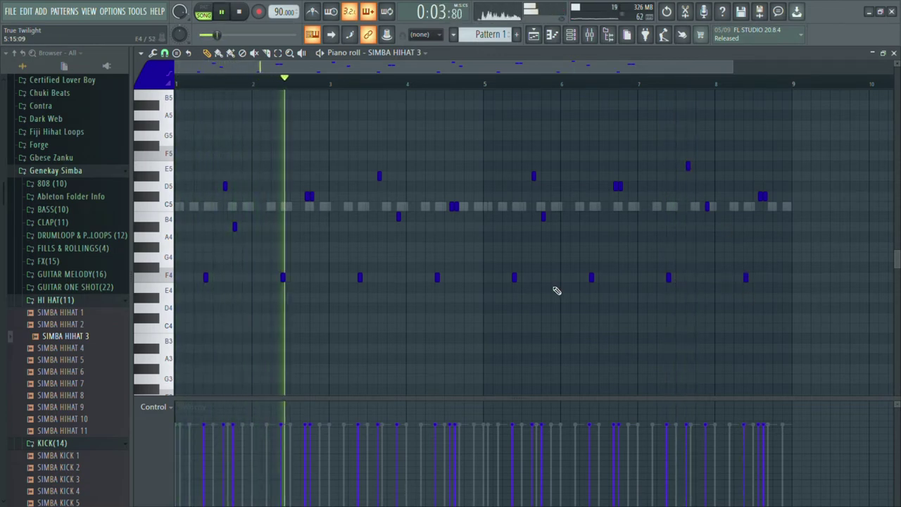
Step: Return to the playlist, show the arrangement from bar 1 and open the channel rack
key("F5")
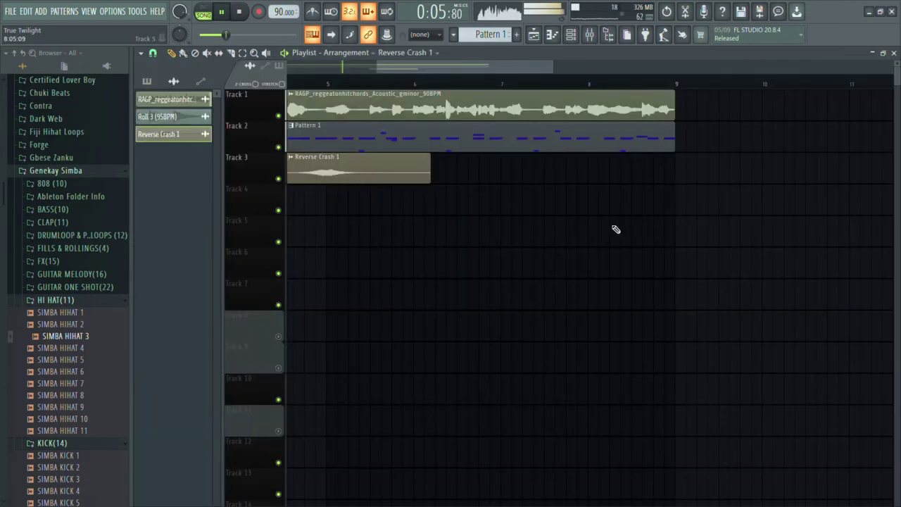
left_click_drag(457, 72, 253, 74)
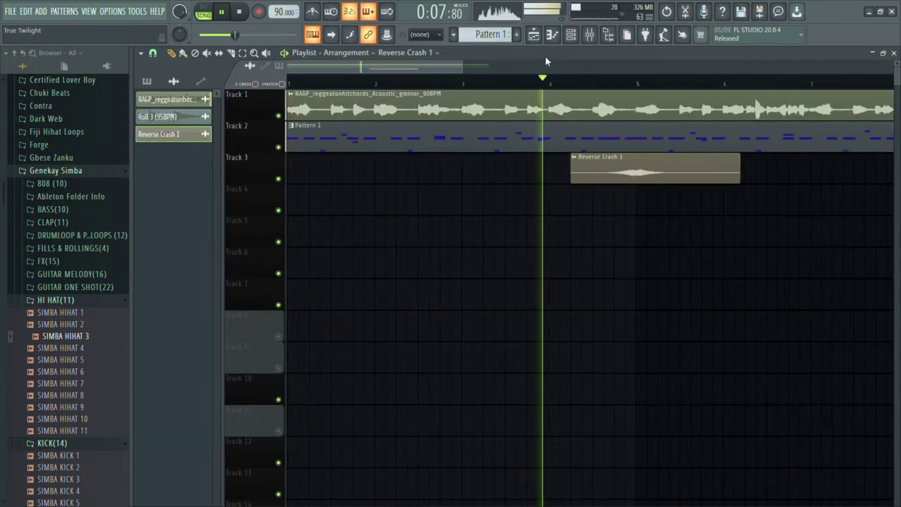
left_click(573, 34)
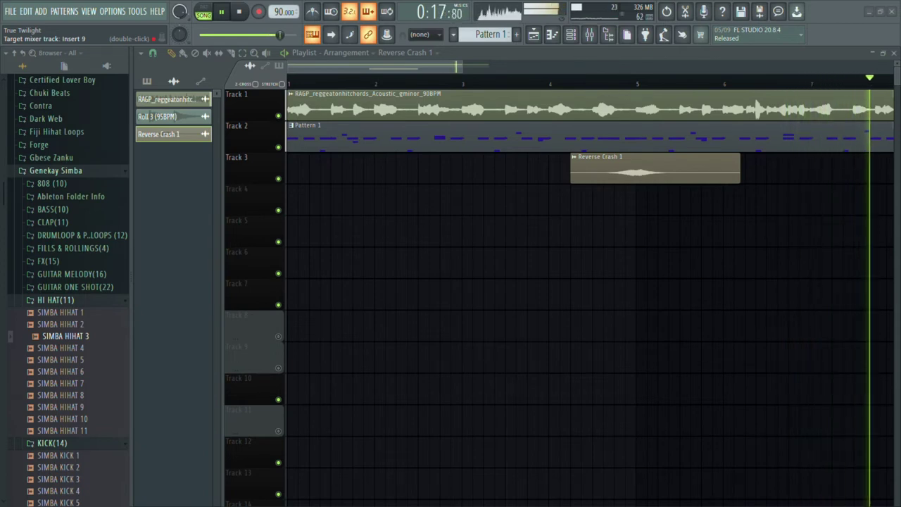
Step: Look through the guitar folders of the Genekay Simba kit, closing them, the HI HAT folder and the kit
left_click(88, 299)
scroll(87, 352, "down", 1)
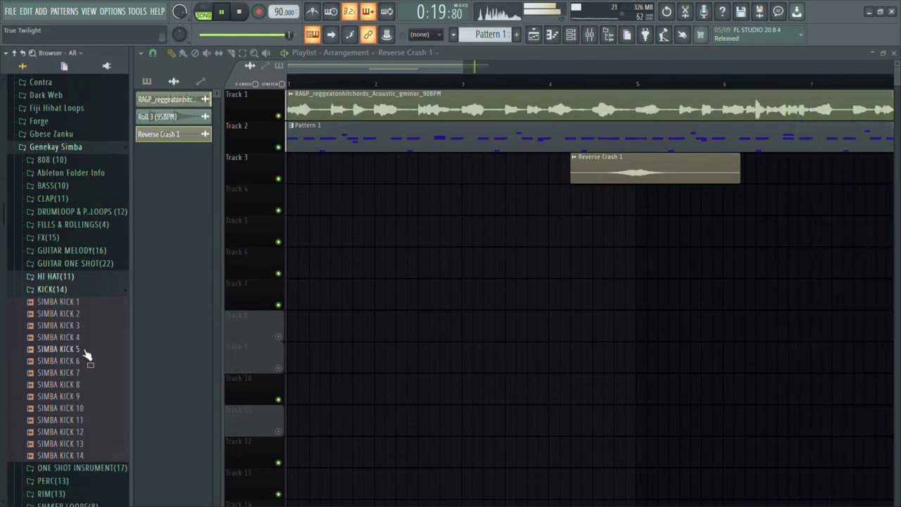
left_click(86, 266)
left_click(97, 255)
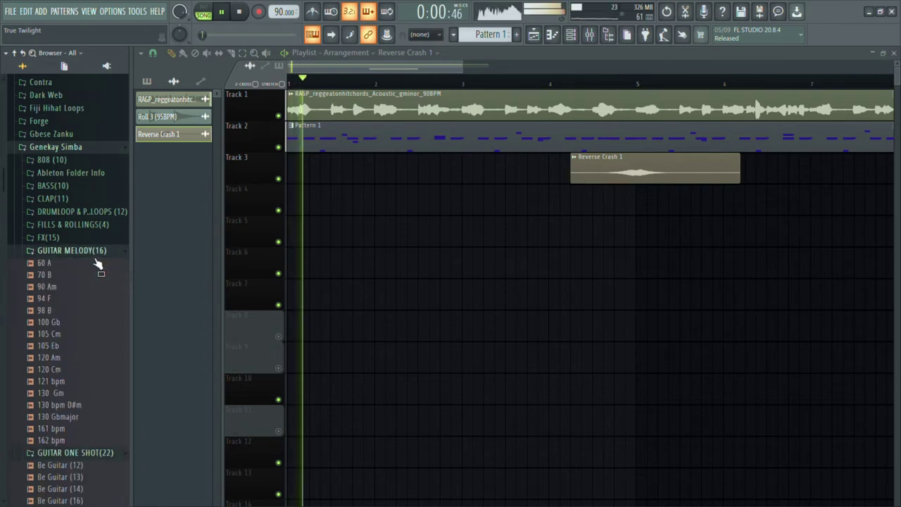
left_click(99, 252)
left_click(95, 263)
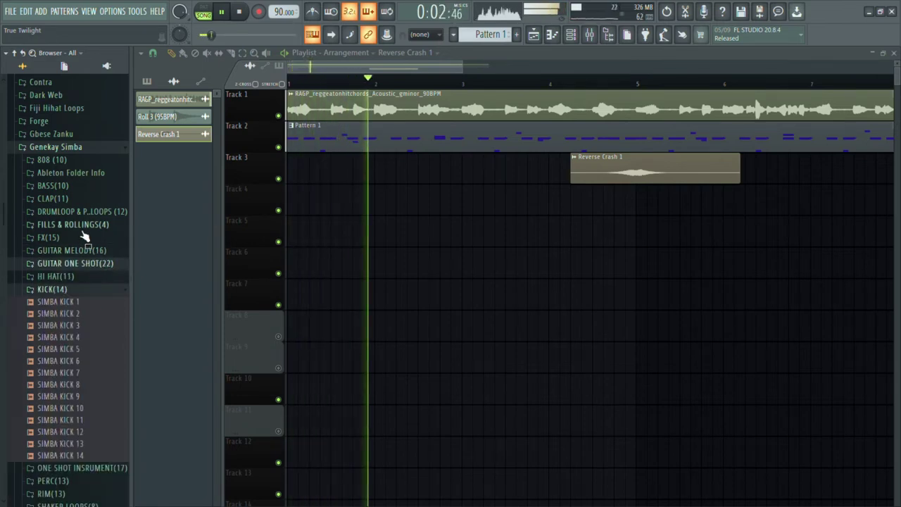
left_click(89, 148)
Step: Audition Cymatics - Infinity Vocal Oneshot 8 - G from the Vocal folder's Infinity one shots and load it as a channel
scroll(84, 395, "down", 8)
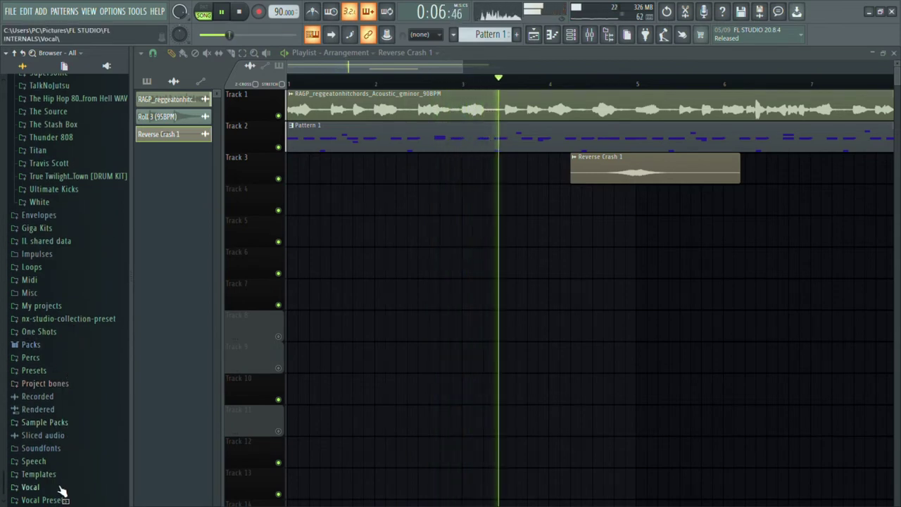
left_click(57, 486)
left_click(83, 449)
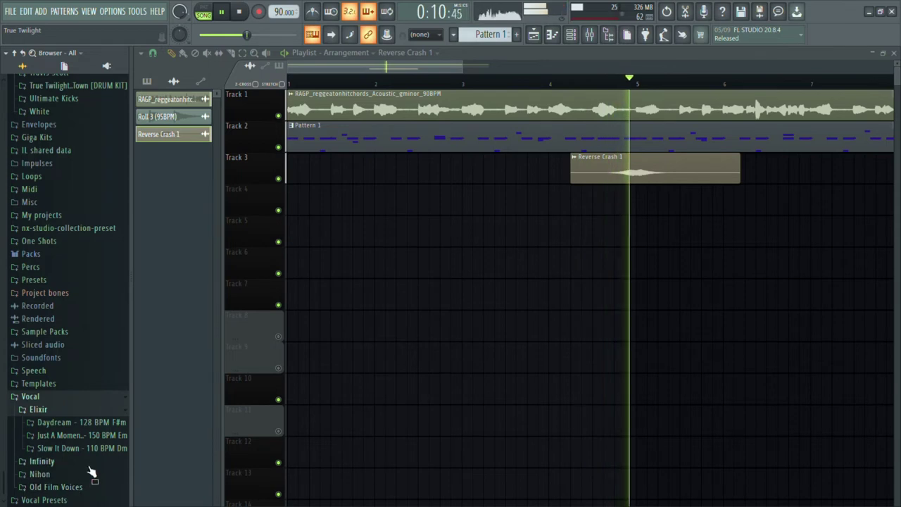
left_click(87, 463)
left_click(77, 460)
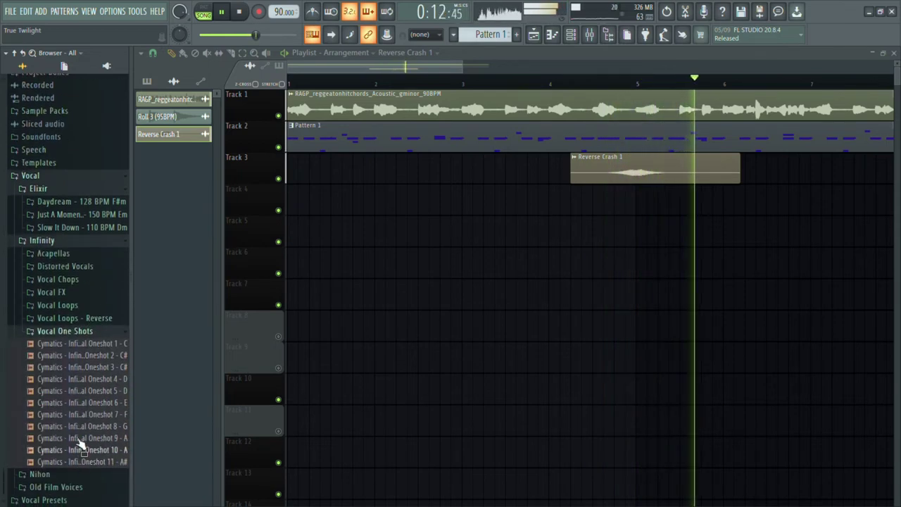
left_click(98, 426)
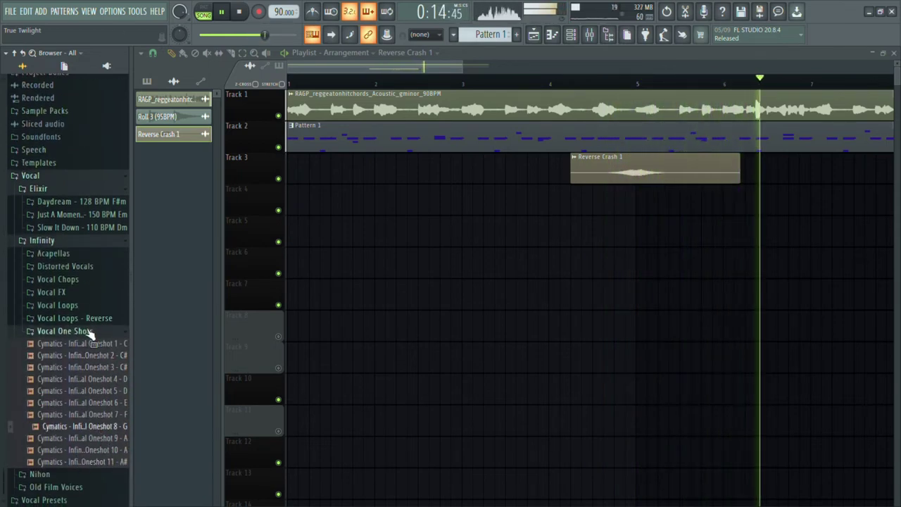
left_click_drag(105, 426, 517, 378)
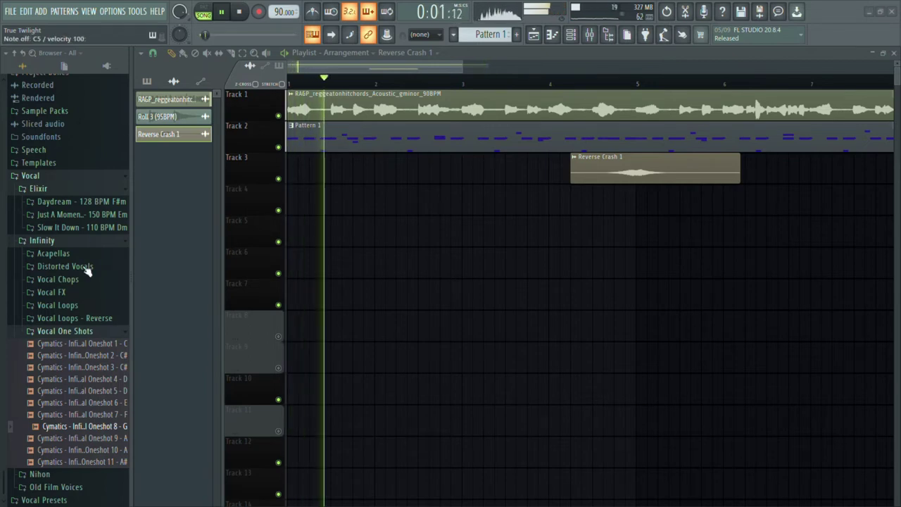
Step: Open the vocal one shot's piano roll and place a short G4 note on step 13 of bar 1
scroll(87, 272, "up", 1)
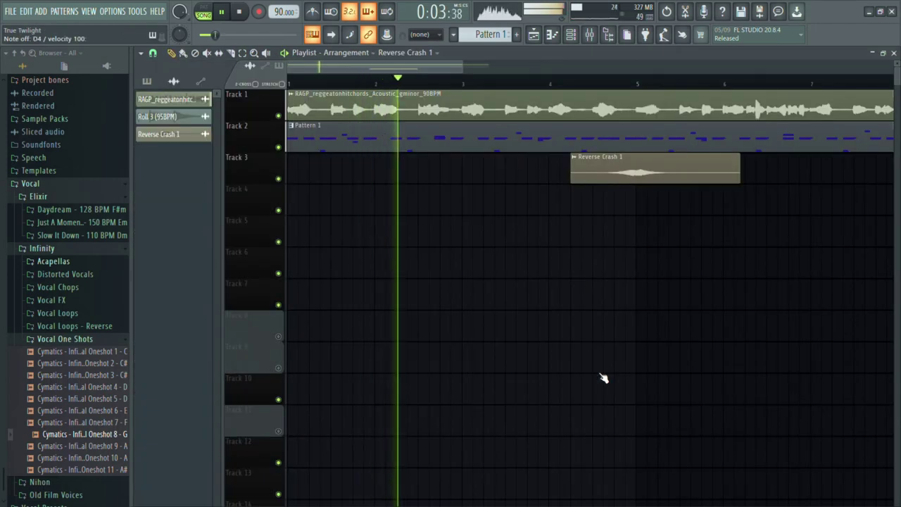
key("F7")
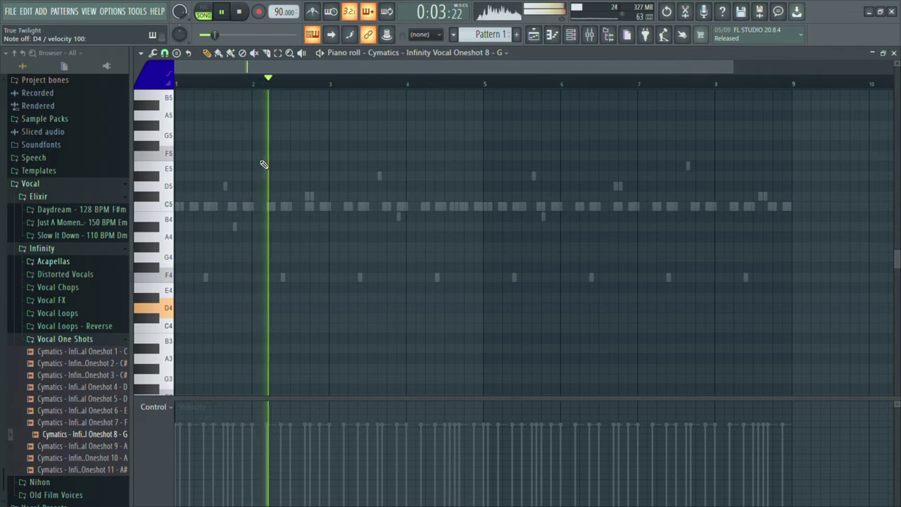
left_click(235, 258)
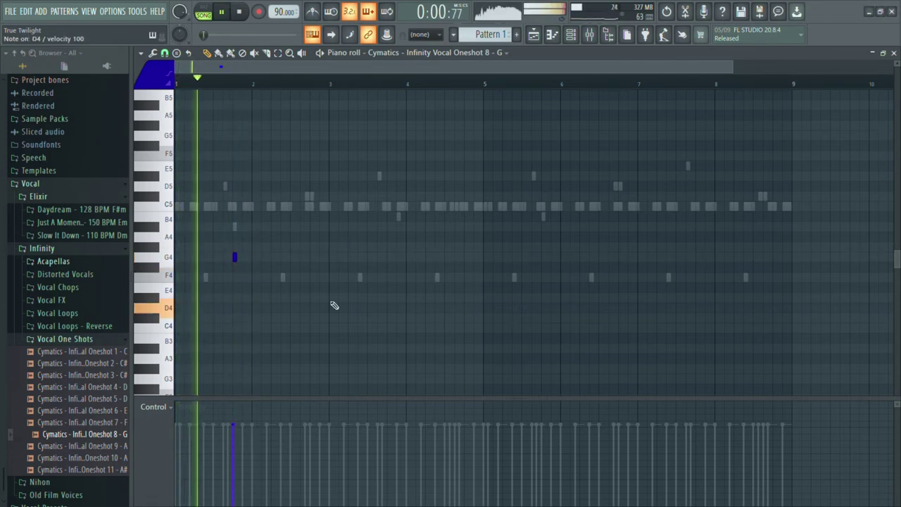
Step: Add short vocal notes on D4 at step 15 of bar 1, G4 at step 3 and D4 at step 5 of bar 2
left_click(245, 309)
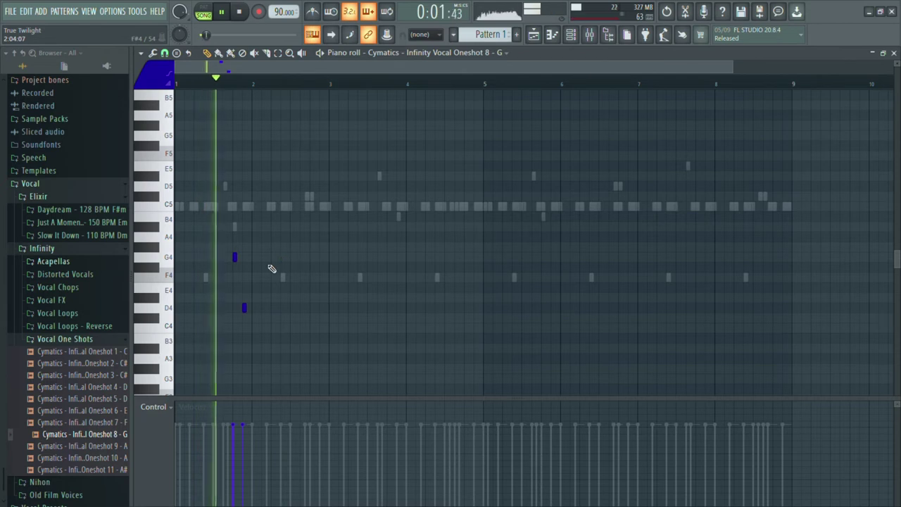
key("space")
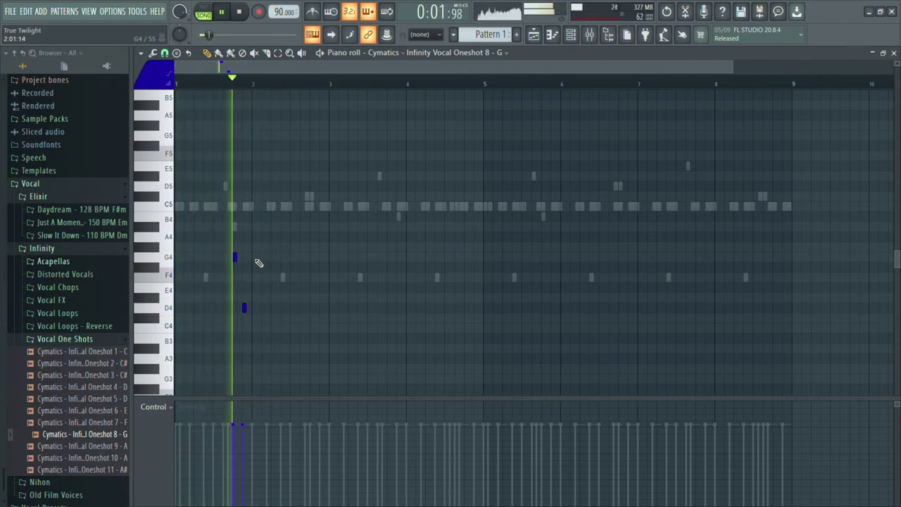
left_click(263, 258)
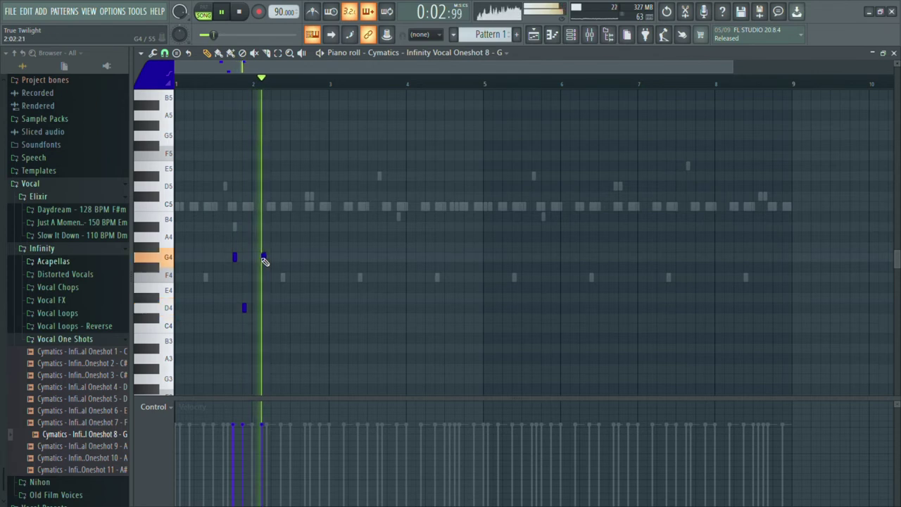
left_click(274, 308)
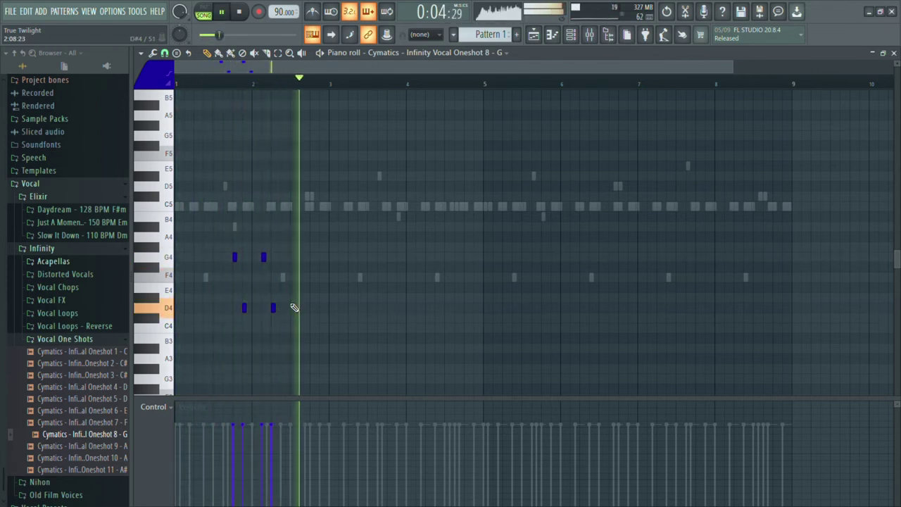
Step: Select the four vocal notes and transpose them up one octave to G5 and D5
left_click_drag(298, 313, 232, 253)
key("ctrl+Up")
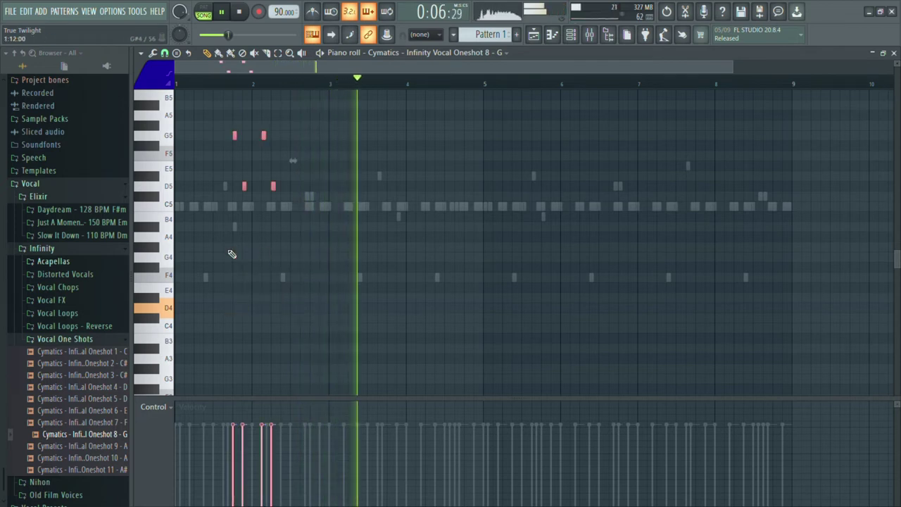
scroll(232, 253, "up", 6)
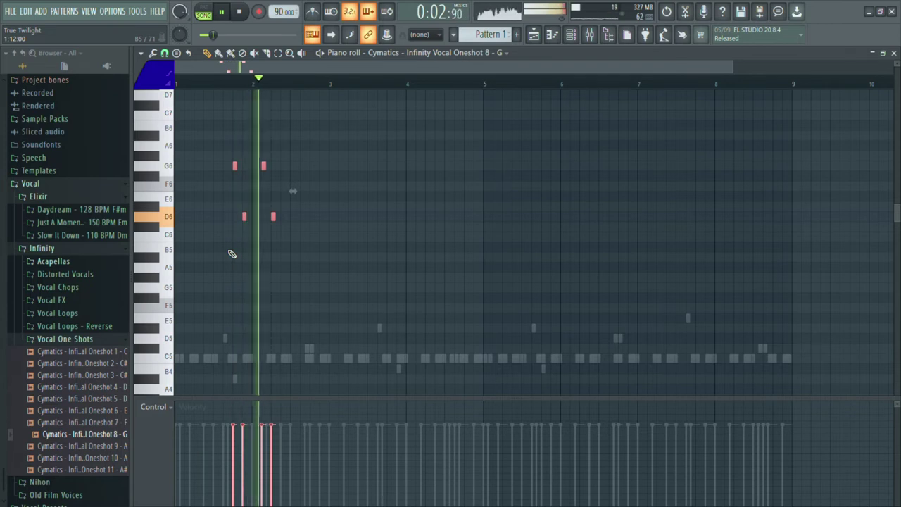
key("ctrl+Down")
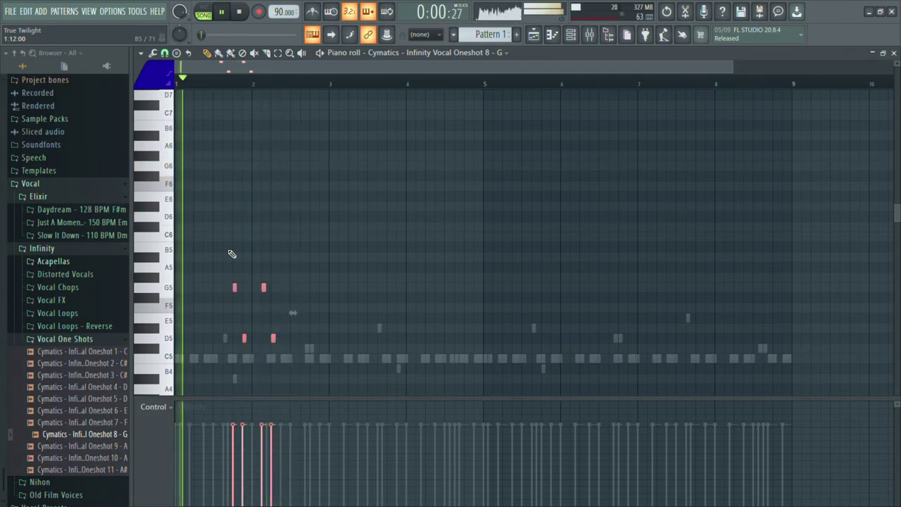
Step: Duplicate the four-note vocal phrase so the copy starts on step 11 of bar 3
key("ctrl+d")
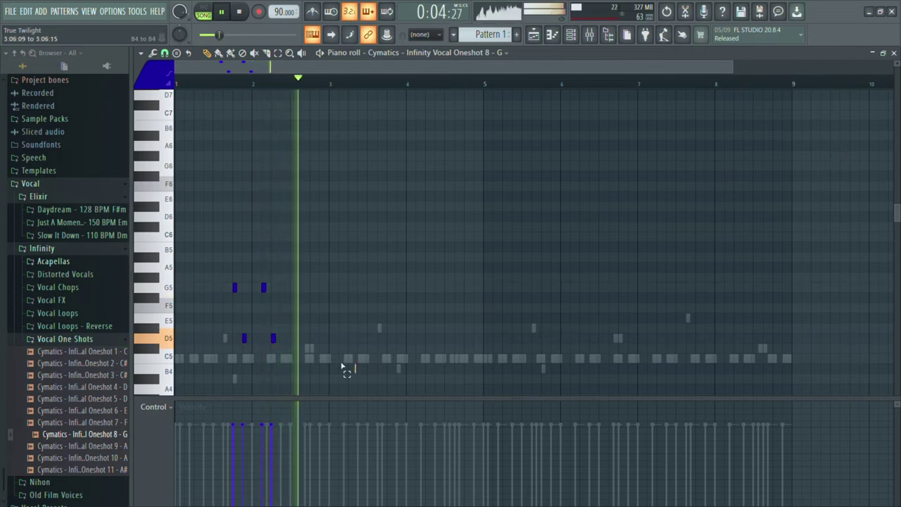
mouse_move(343, 367)
left_mouse_down()
mouse_move(224, 282)
mouse_move(392, 288)
mouse_move(382, 288)
left_mouse_up()
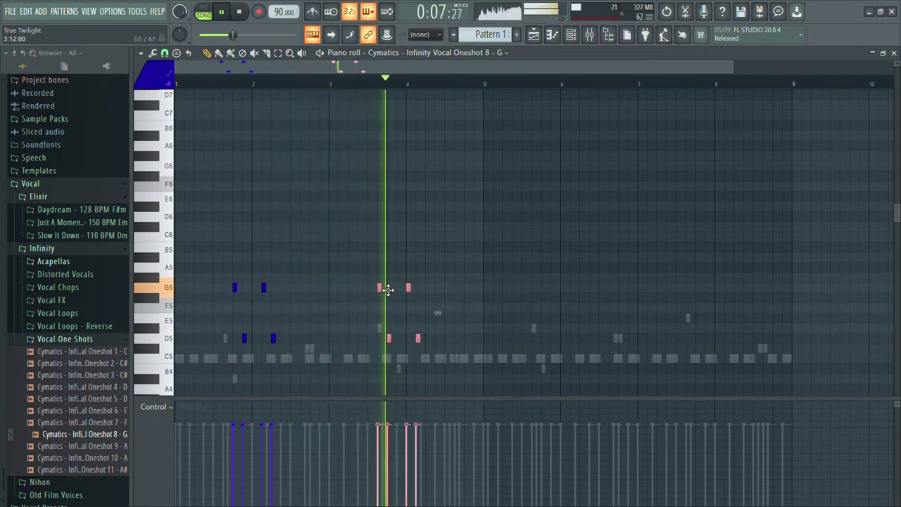
left_click(457, 278)
right_click(457, 280)
left_click_drag(454, 345, 176, 233)
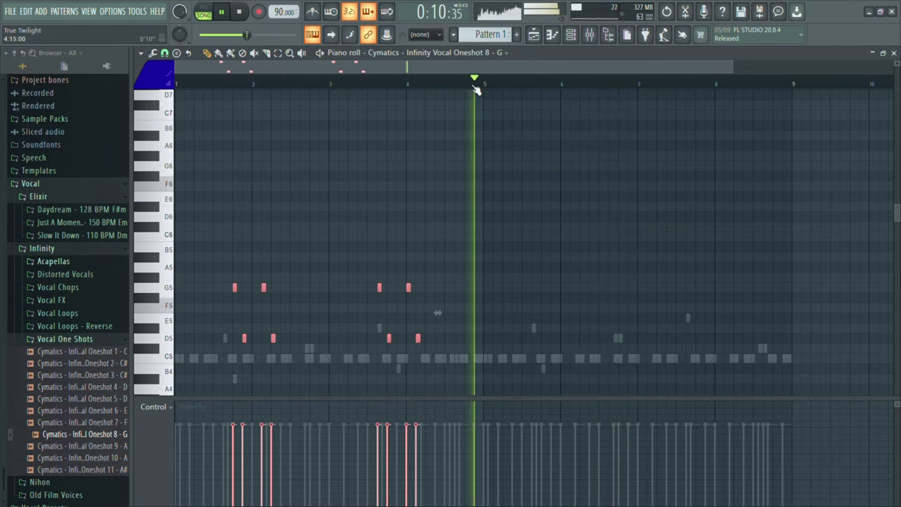
scroll(555, 291, "down", 5)
scroll(575, 254, "up", 2)
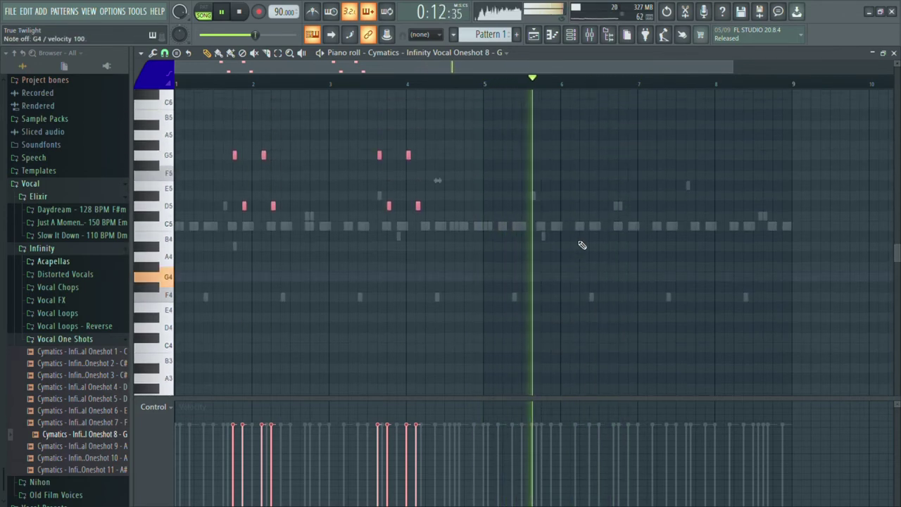
left_click(524, 288)
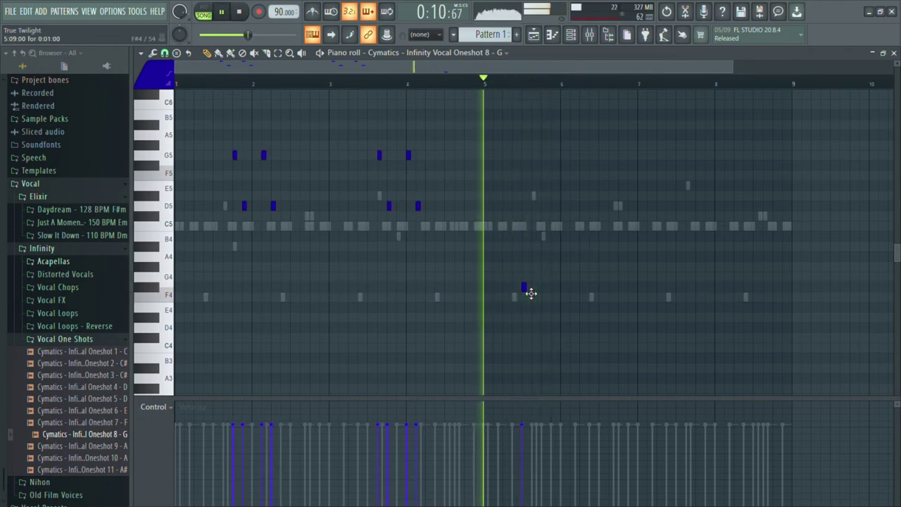
left_click_drag(528, 290, 525, 298)
left_click(533, 304)
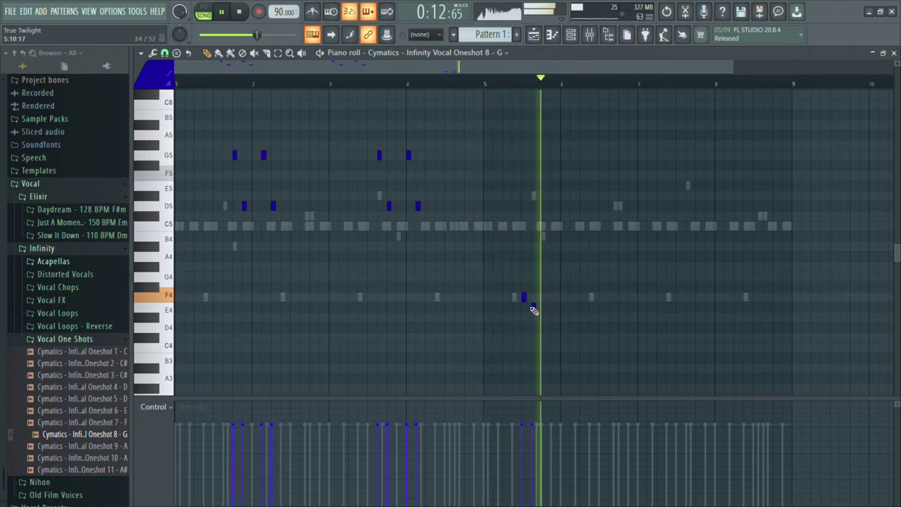
right_click(532, 304)
right_click(523, 296)
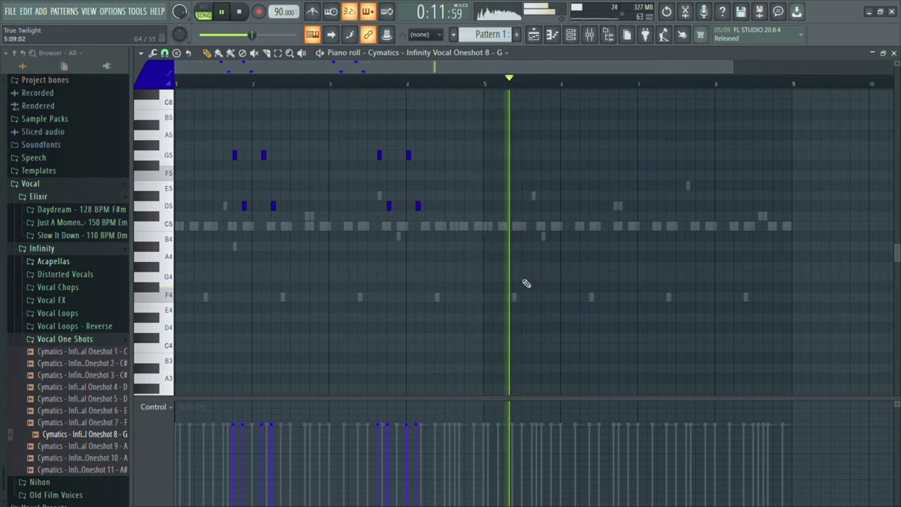
Step: Place short vocal notes on G4 at step 9 and F4 at step 13 of bar 5, and return to the playlist
left_click(523, 279)
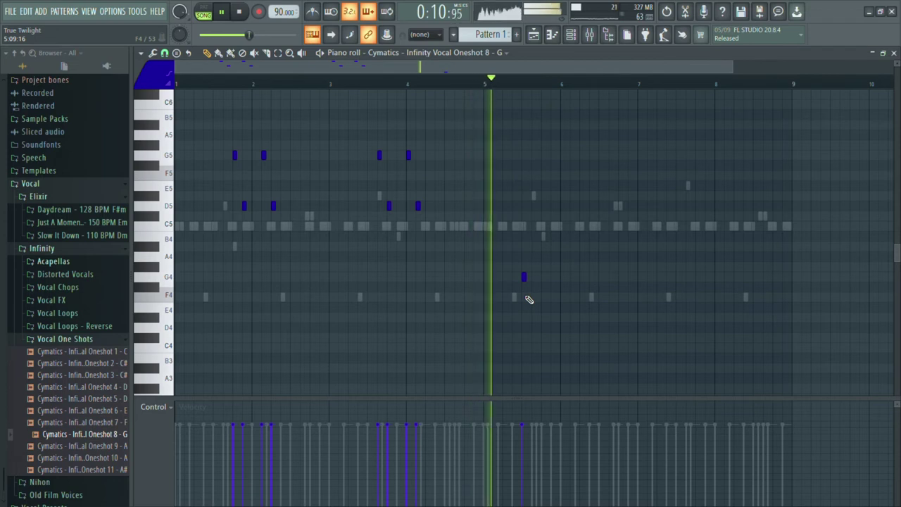
left_click(544, 297)
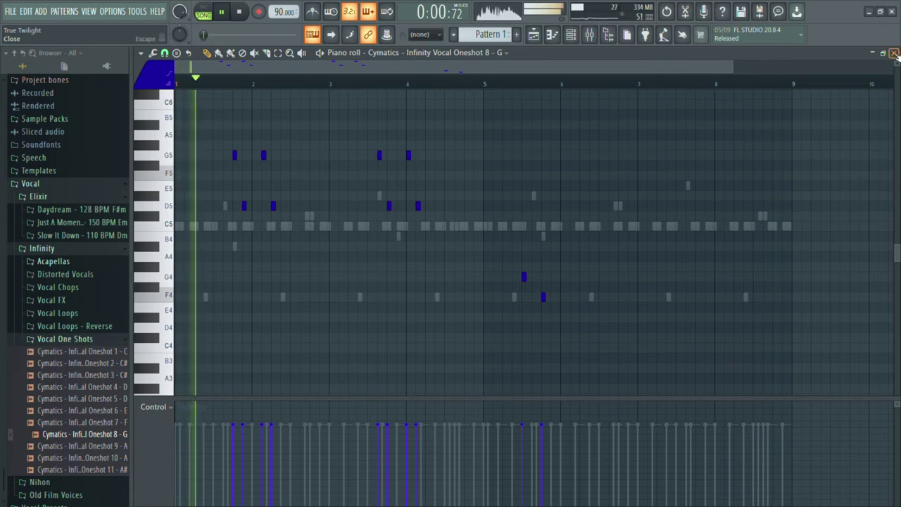
key("F5")
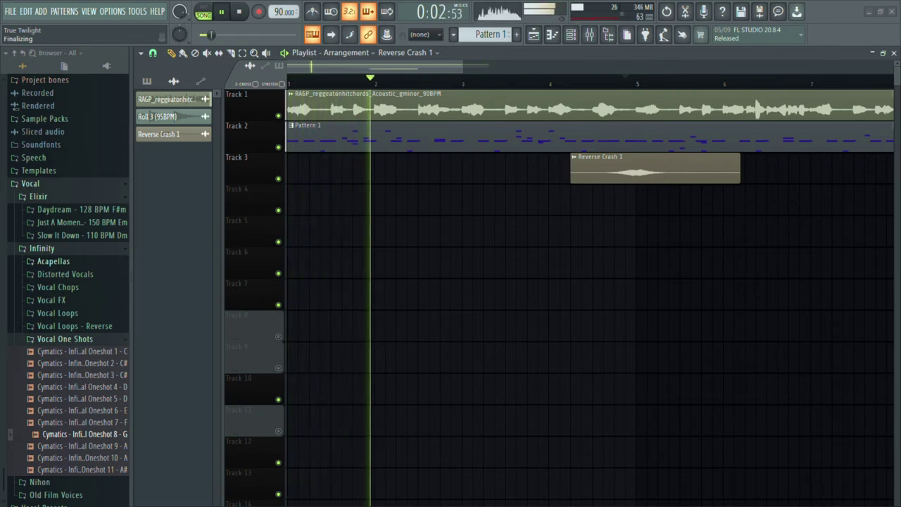
Step: Audition the Infinity vocal loops and place Cymatics - Saint Tropez Vocal Loop - 110 BPM G Min at bar 1 of Track 5
left_click(105, 339)
left_click(84, 435)
scroll(98, 415, "down", 3)
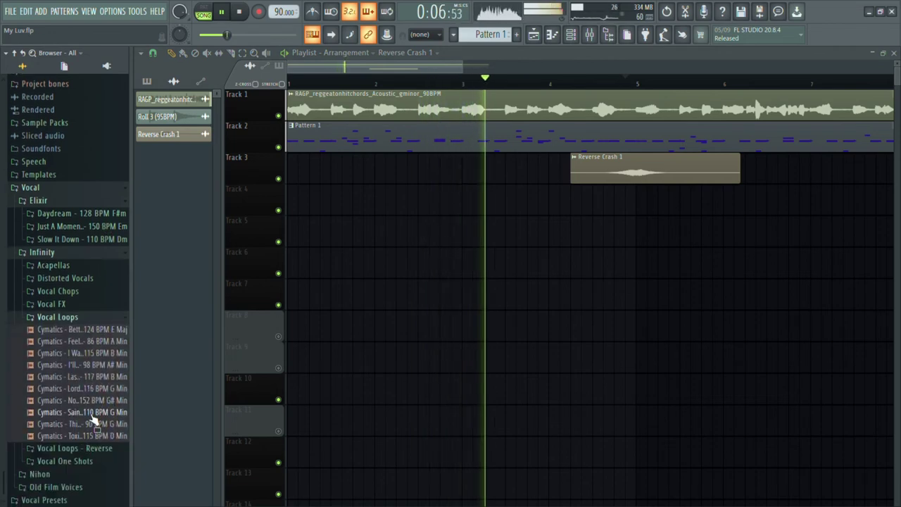
left_click(112, 388)
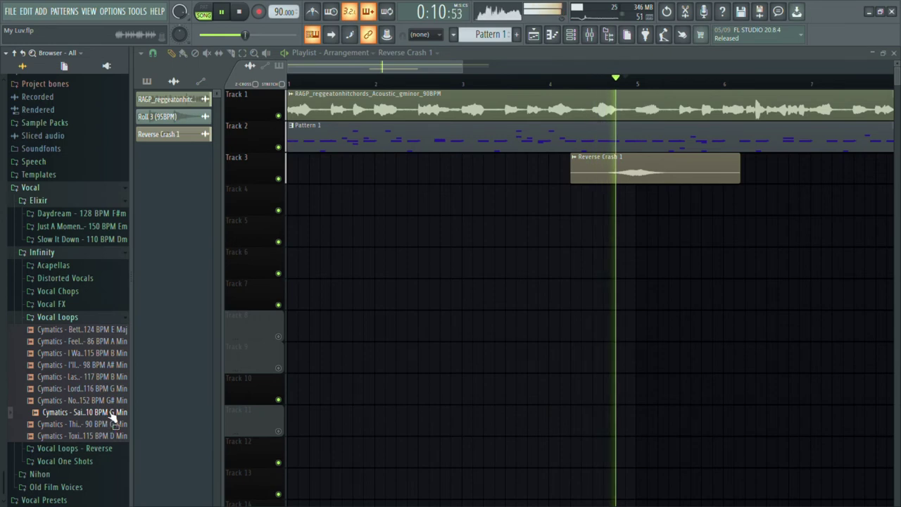
left_click_drag(109, 417, 307, 237)
scroll(351, 246, "down", 5)
key("space")
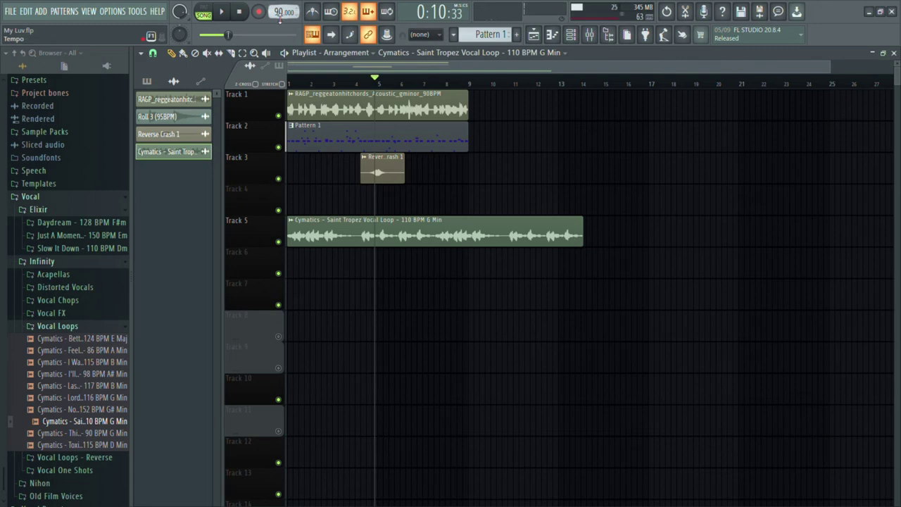
Step: Stretch the Saint Tropez vocal loop to end at about bar 15.5 with the tempo at 100 BPM, and return the tempo to 90 BPM
left_click_drag(282, 12, 281, 7)
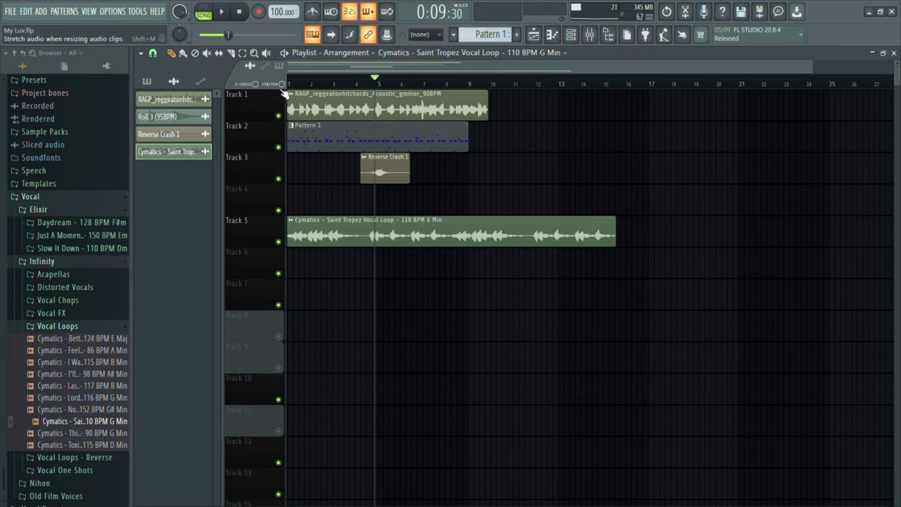
scroll(621, 244, "up", 4)
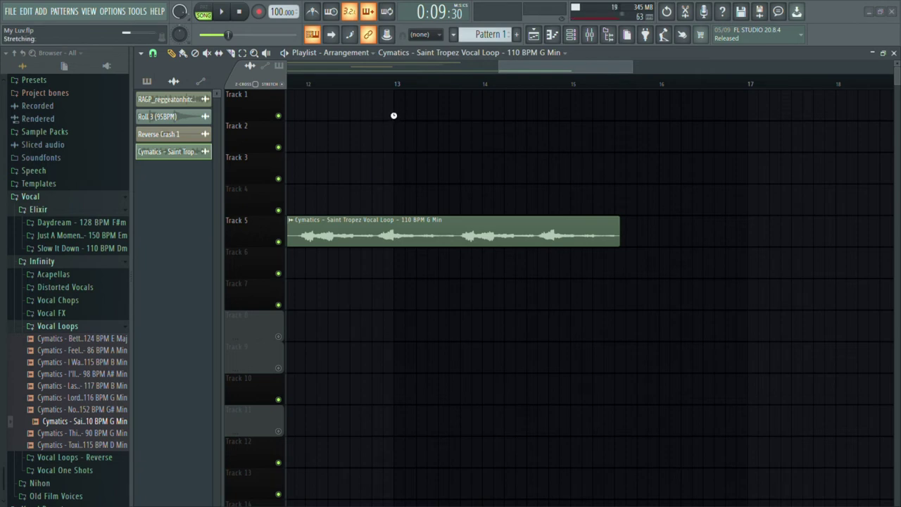
scroll(384, 124, "down", 4)
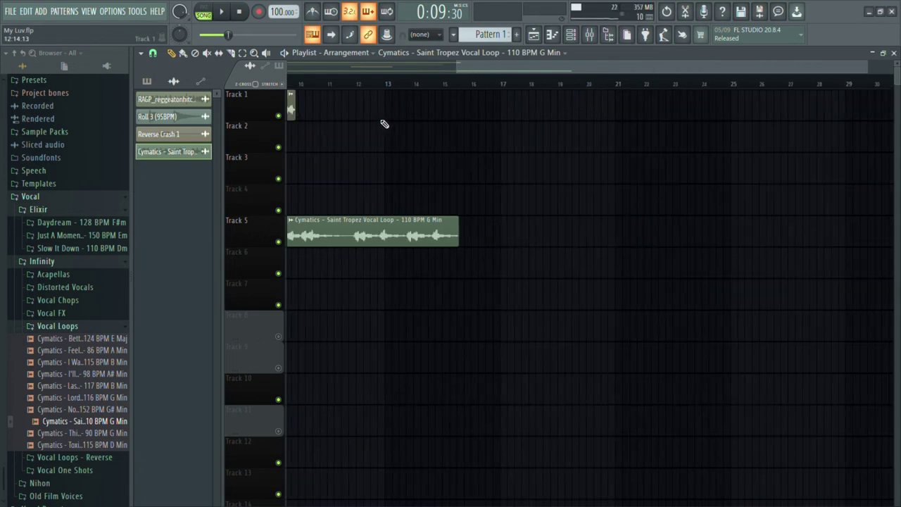
left_click_drag(514, 73, 198, 68)
scroll(328, 150, "down", 2)
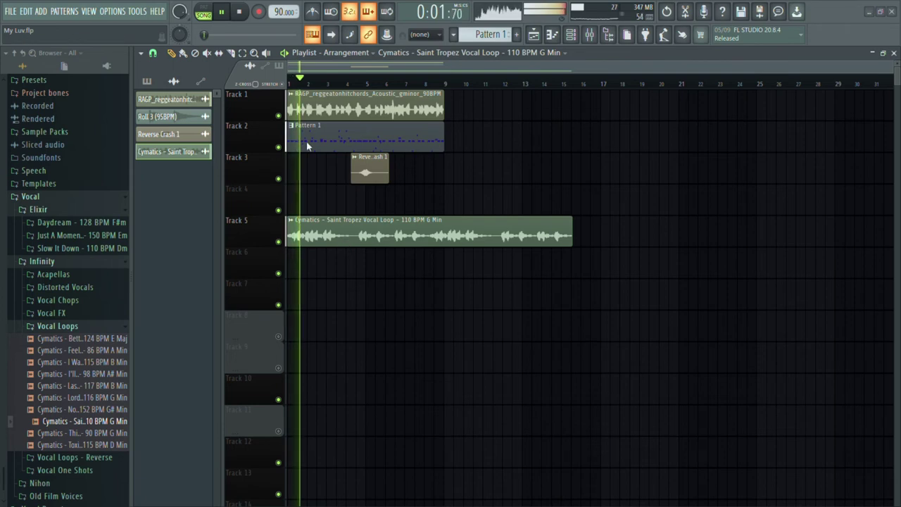
left_click_drag(572, 233, 561, 233)
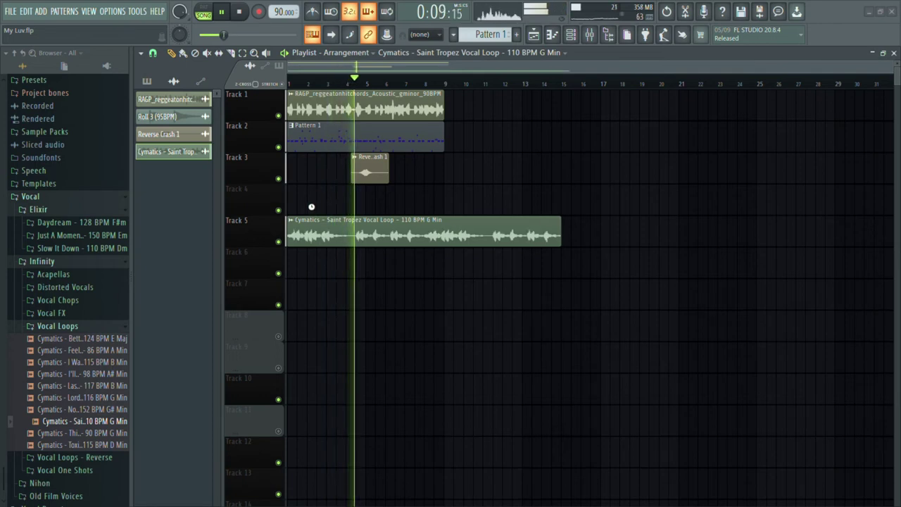
key("space")
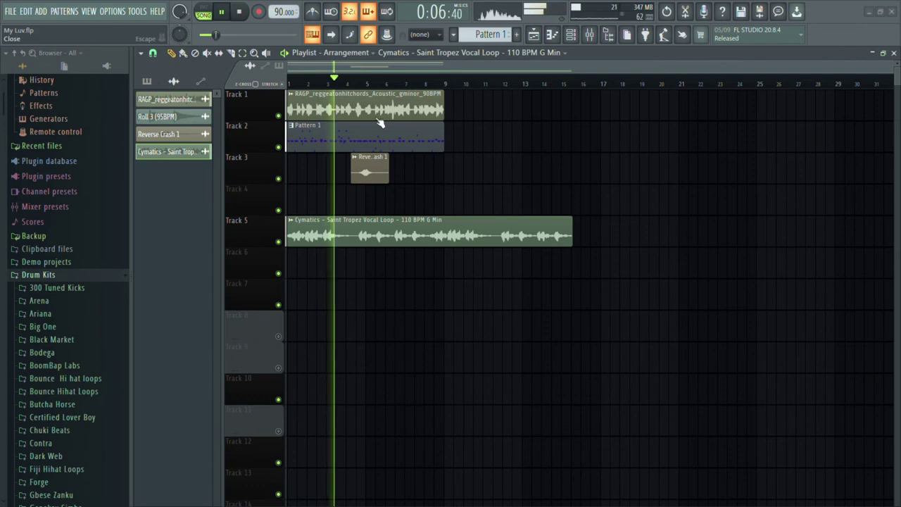
key("space")
Step: Shift the vocal loop on Track 5 during playback so it starts at about step 7 of bar 1
left_click_drag(340, 236, 347, 236)
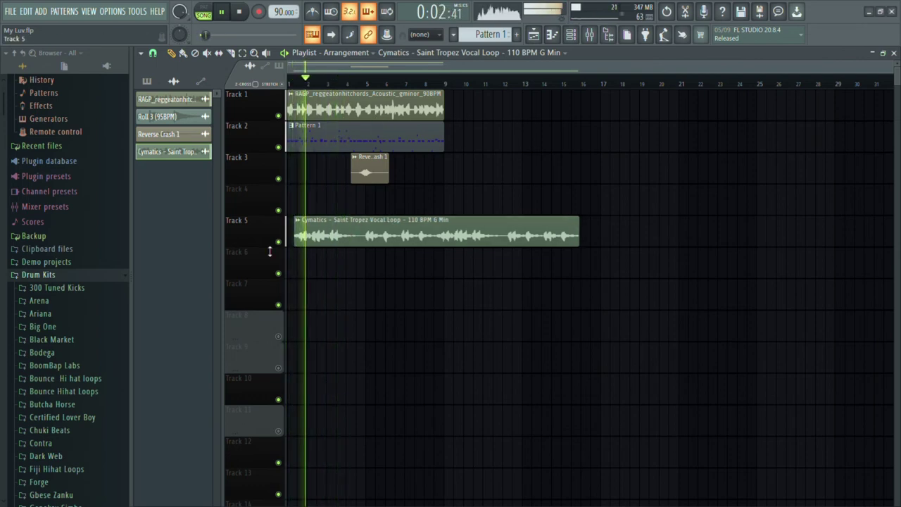
scroll(270, 252, "up", 4)
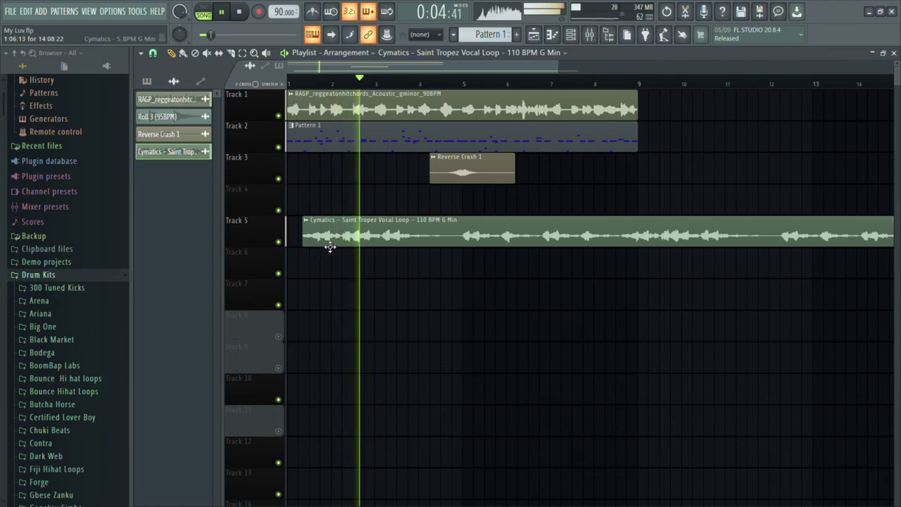
left_click_drag(328, 242, 326, 245)
key("space")
scroll(327, 246, "up", 3)
key("space")
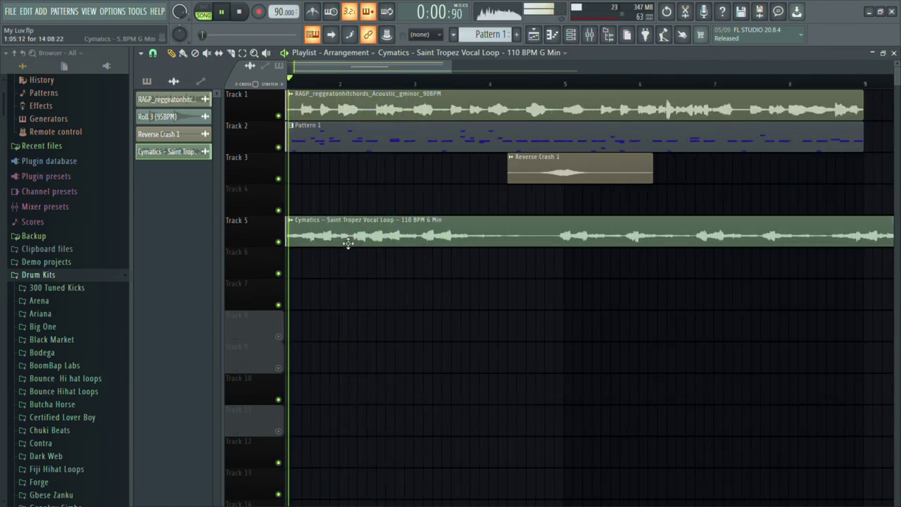
left_click_drag(360, 242, 370, 244)
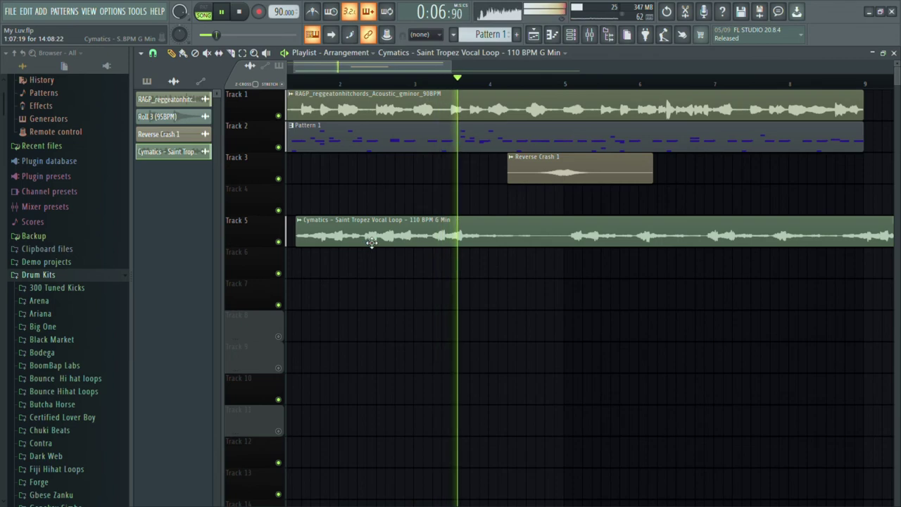
Step: Slice the vocal loop on Track 5 at bar 5 and delete the part before the cut
scroll(375, 243, "down", 3)
scroll(494, 174, "down", 2)
scroll(63, 352, "down", 15)
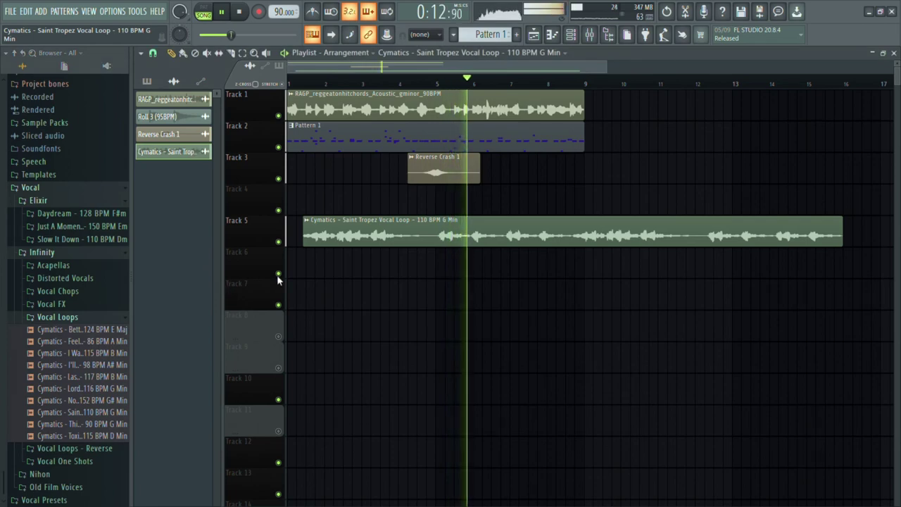
key("c")
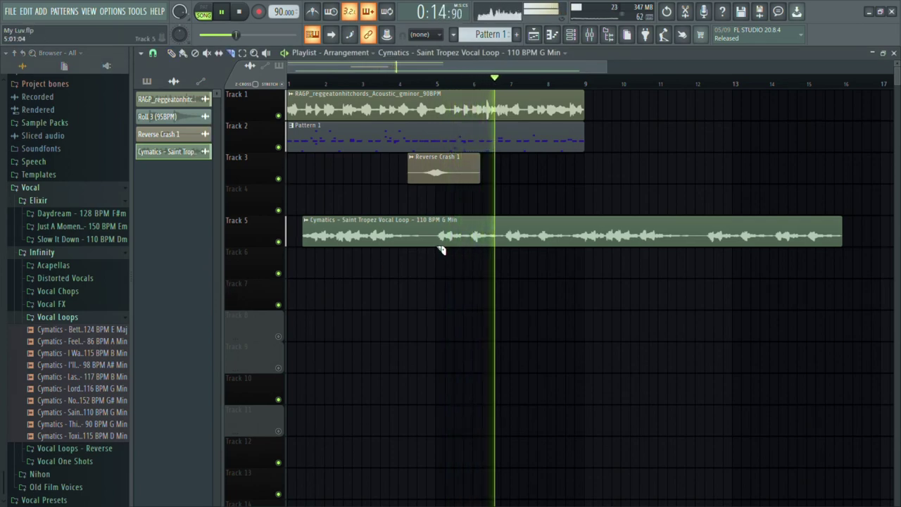
left_click(437, 245)
left_click(412, 245, "ctrl")
key("Delete")
Step: Move the remaining vocal loop clip on Track 5 to start at bar 1
scroll(415, 251, "up", 2, "ctrl")
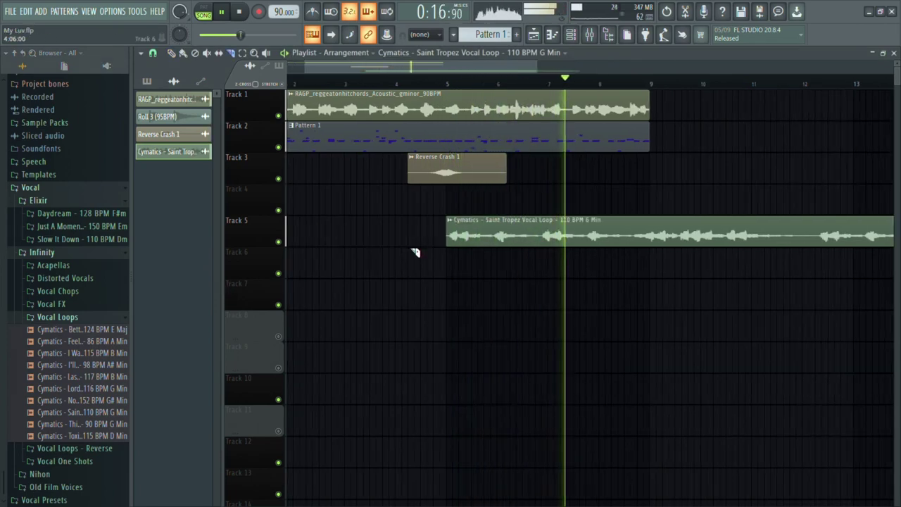
left_click_drag(489, 240, 190, 253)
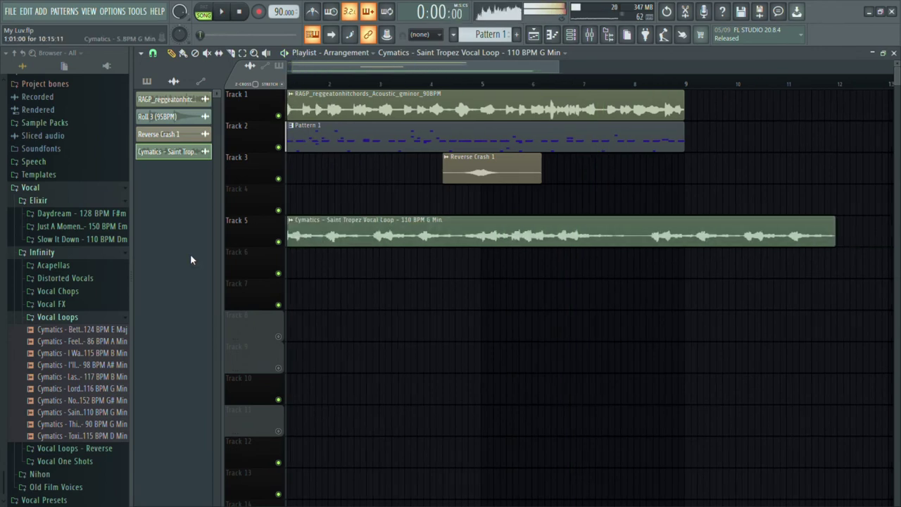
scroll(278, 76, "up", 3)
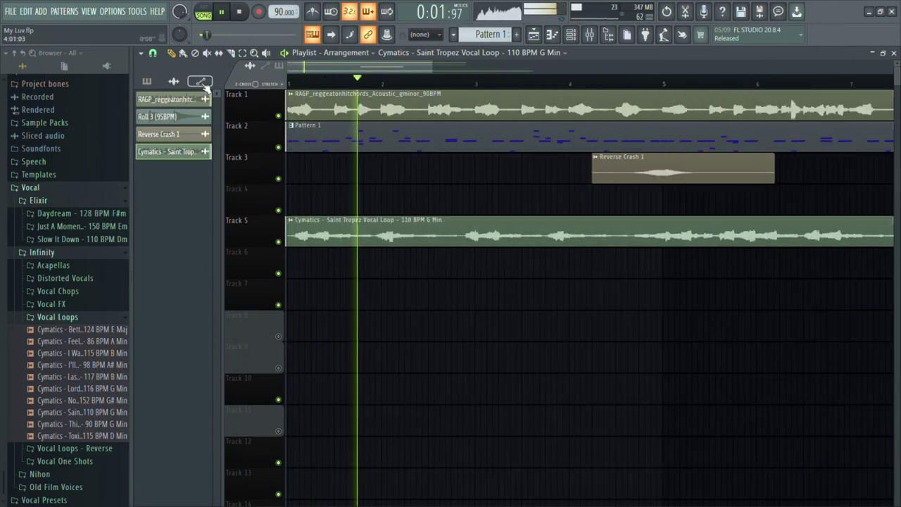
Step: Nudge the Saint Tropez vocal loop's audio slightly earlier within its clip, replay the arrangement, and remove the loop from Track 5
left_click_drag(346, 235, 333, 237)
key("space")
key("space")
key("space")
key("space")
key("space")
key("space")
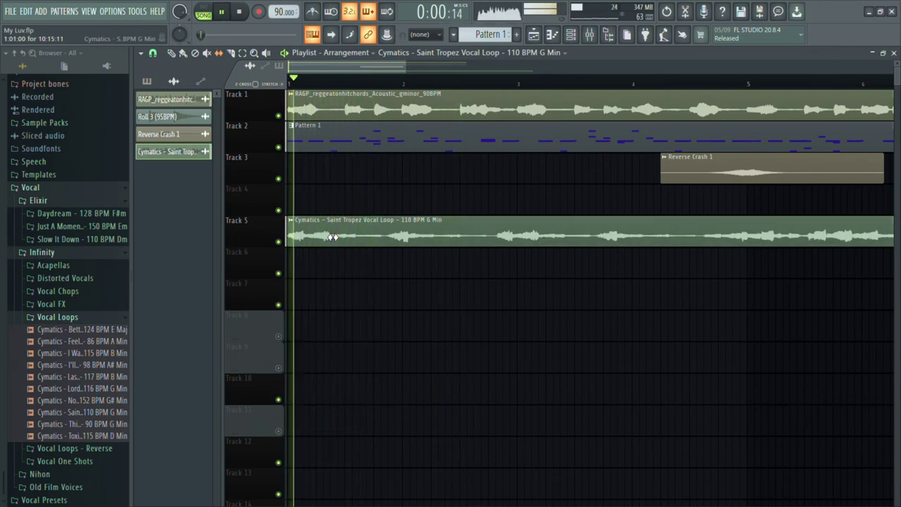
key("space")
key("space")
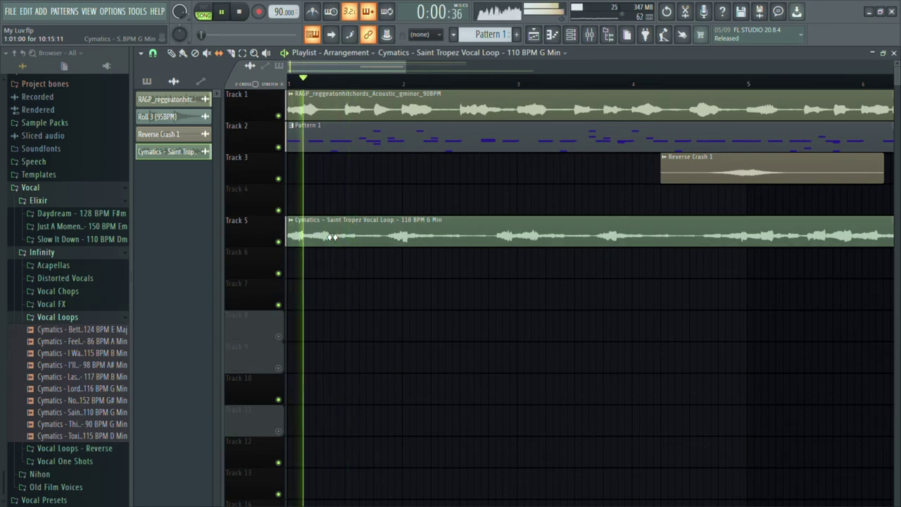
scroll(393, 250, "down", 2)
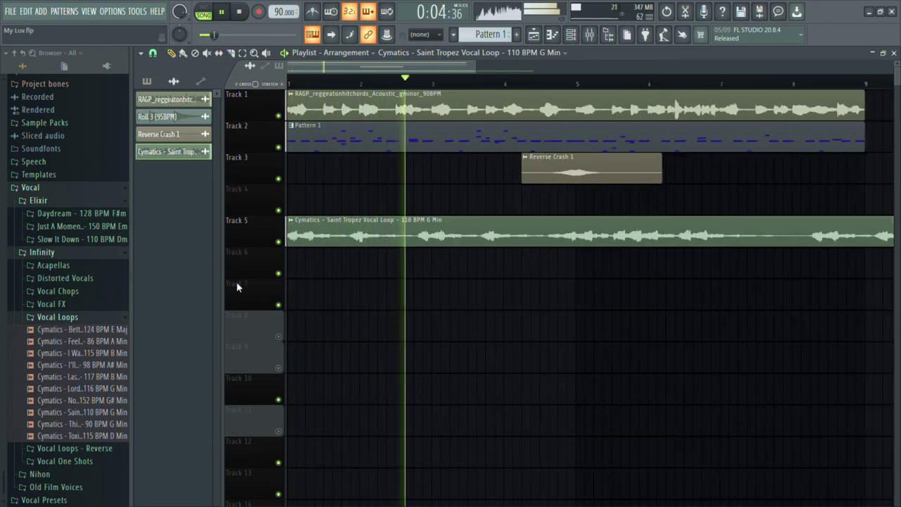
key("ctrl+z")
Step: Place the Lord Vocal Loop - 116 BPM G Min at bar 1 of Track 5 and play it with the beat
left_click(102, 392)
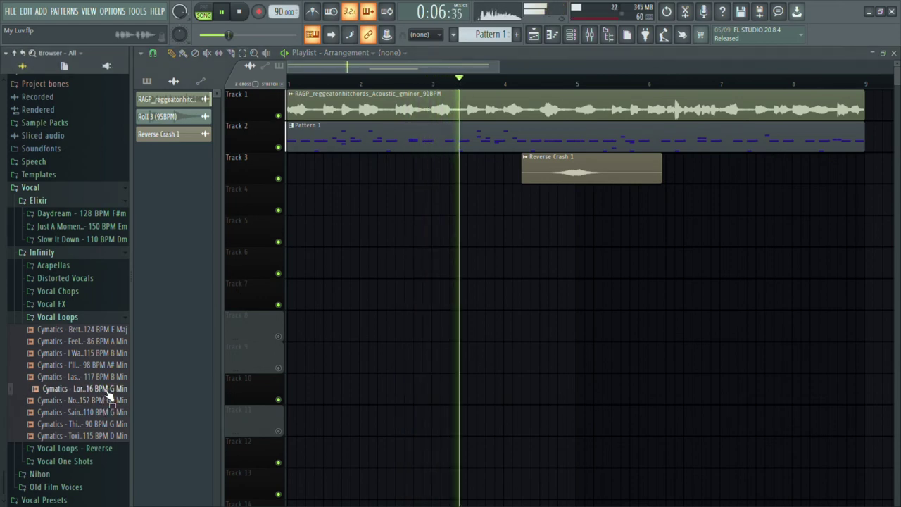
left_click_drag(103, 392, 378, 217)
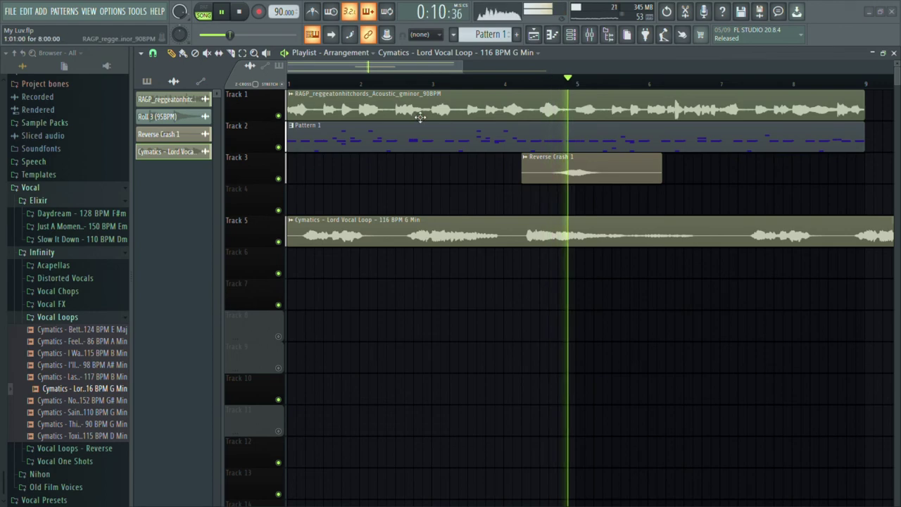
key("space")
key("space")
scroll(341, 211, "down", 3)
scroll(339, 209, "down", 2)
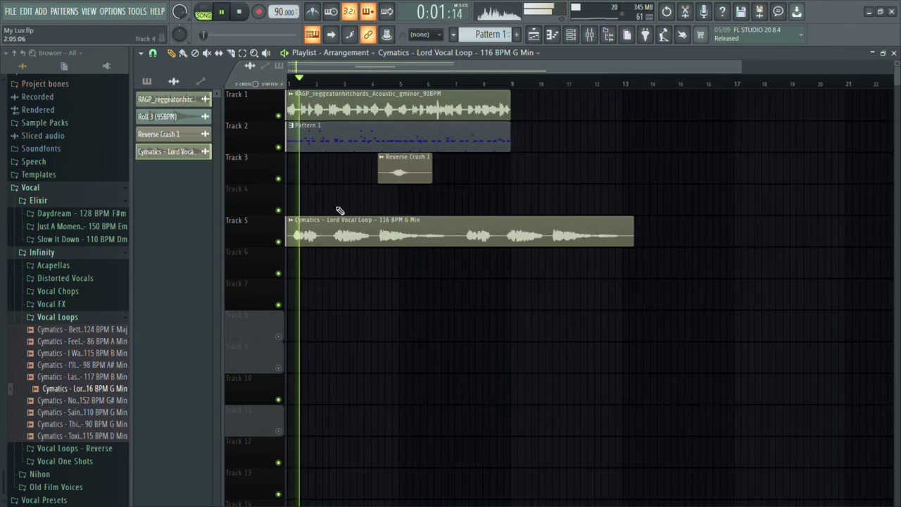
scroll(281, 176, "up", 2)
scroll(287, 174, "down", 3)
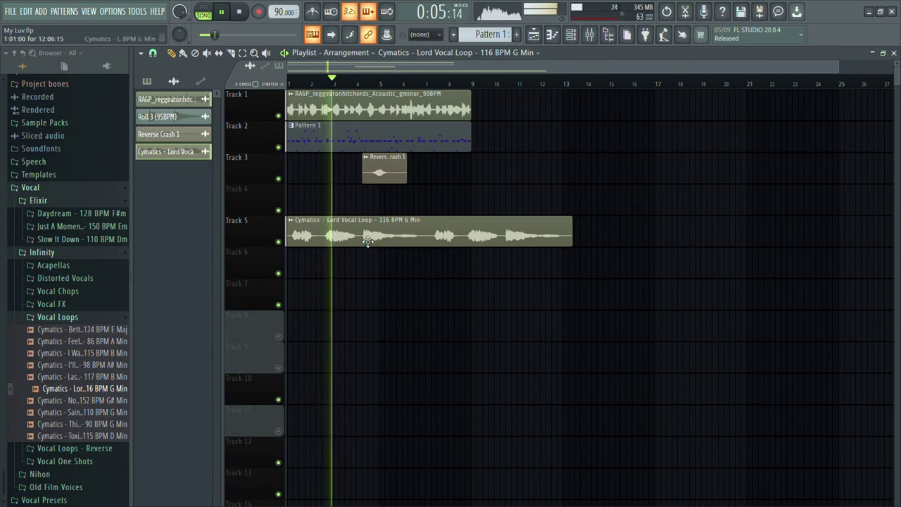
Step: Stretch the Lord vocal loop on Track 5 to end at bar 17 and replay the arrangement at 90 BPM
left_click_drag(179, 34, 180, 22)
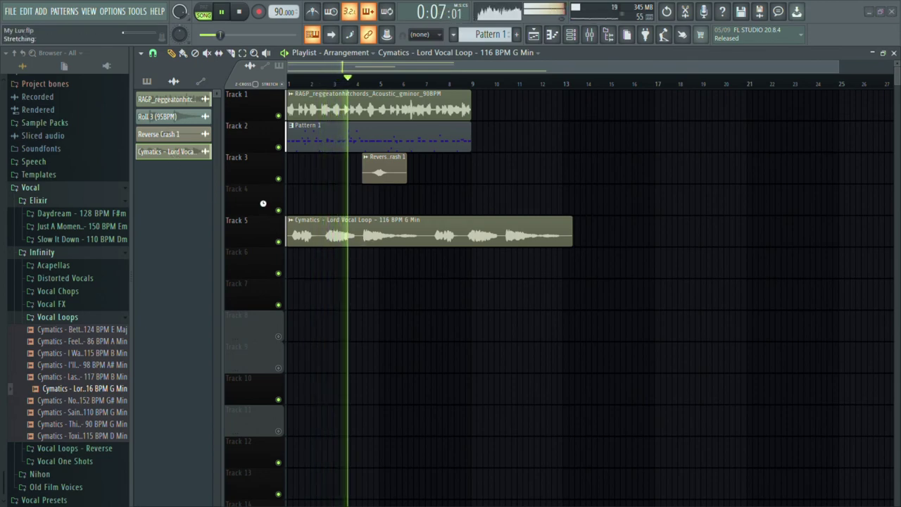
key("space")
key("space")
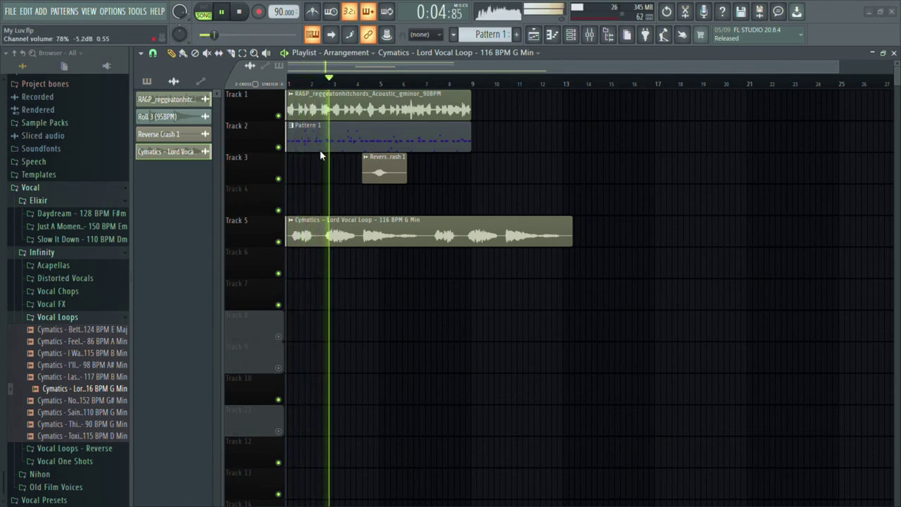
scroll(355, 229, "up", 2)
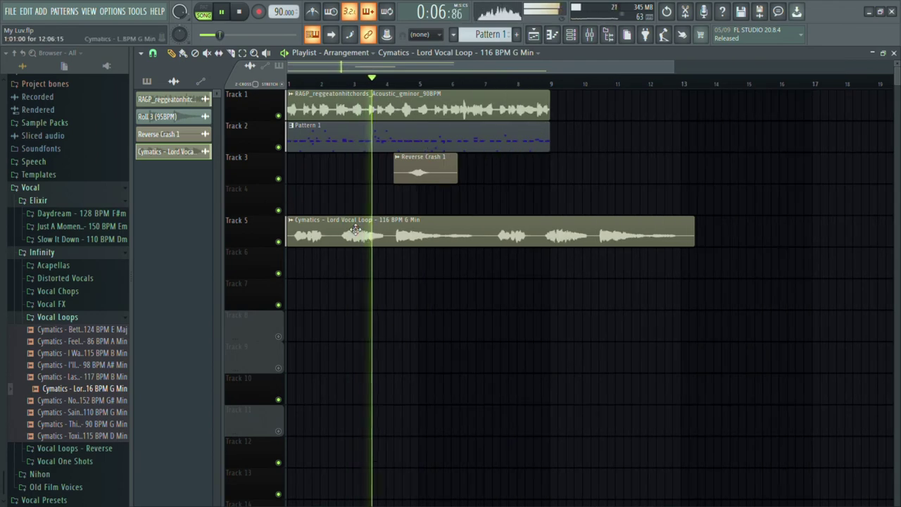
left_click_drag(284, 11, 284, 3)
key("space")
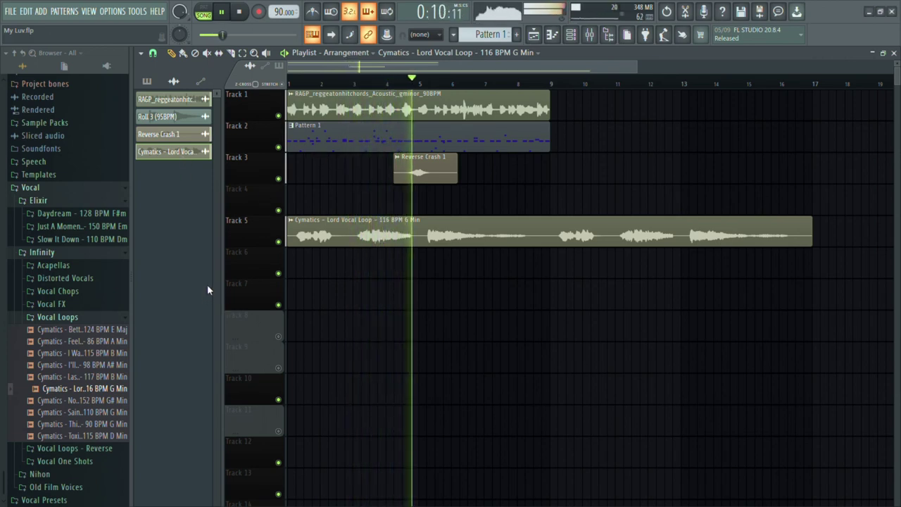
Step: Replace the Lord loop on Track 5 with the Thick & Thin Vocal Loop - 90 BPM G Min at bar 1 and audition it
key("ctrl+z")
left_click(127, 414)
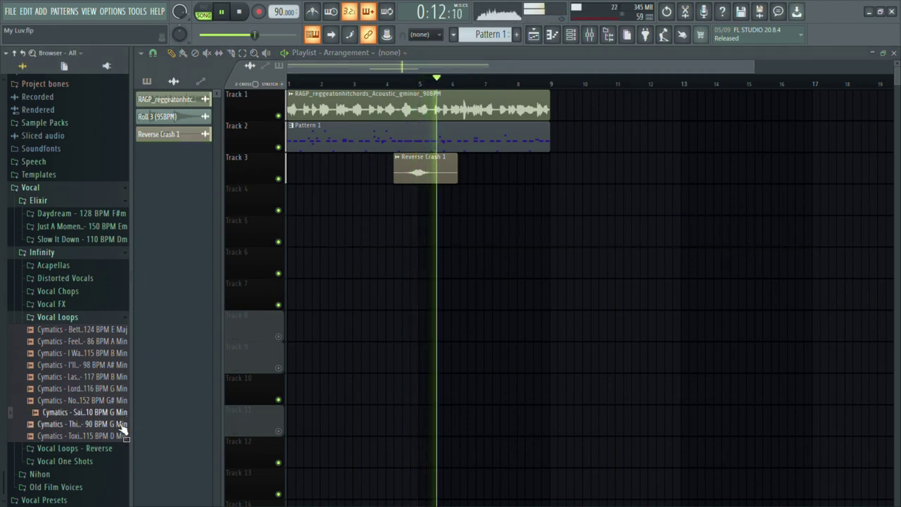
left_click(117, 425)
left_click_drag(115, 427, 374, 251)
key("space")
key("space")
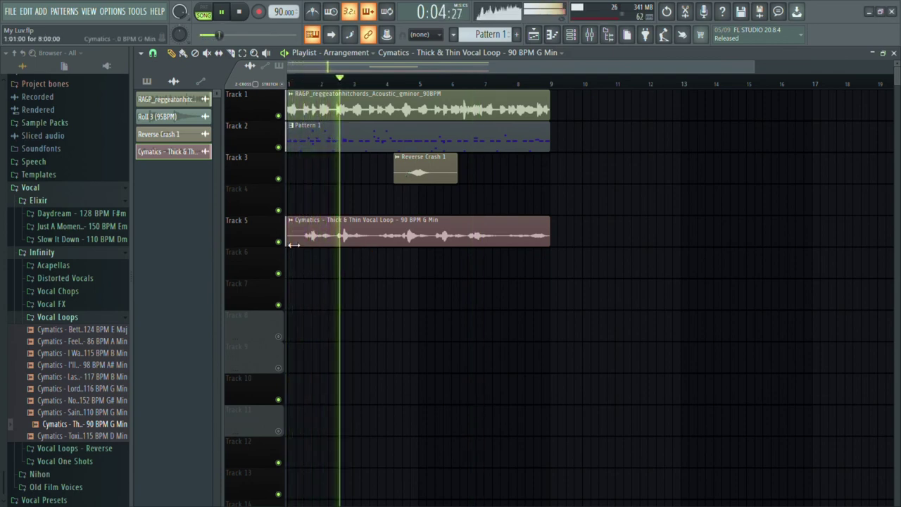
scroll(390, 281, "up", 3)
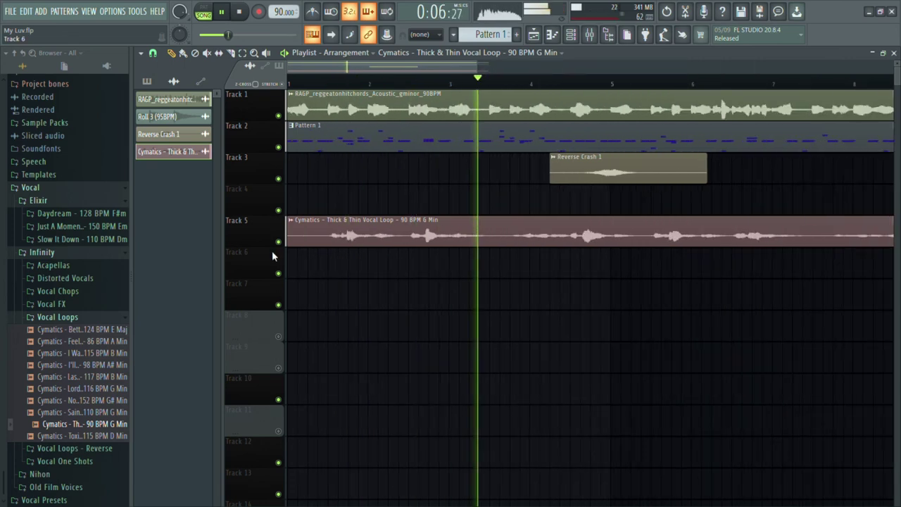
scroll(390, 281, "down", 3)
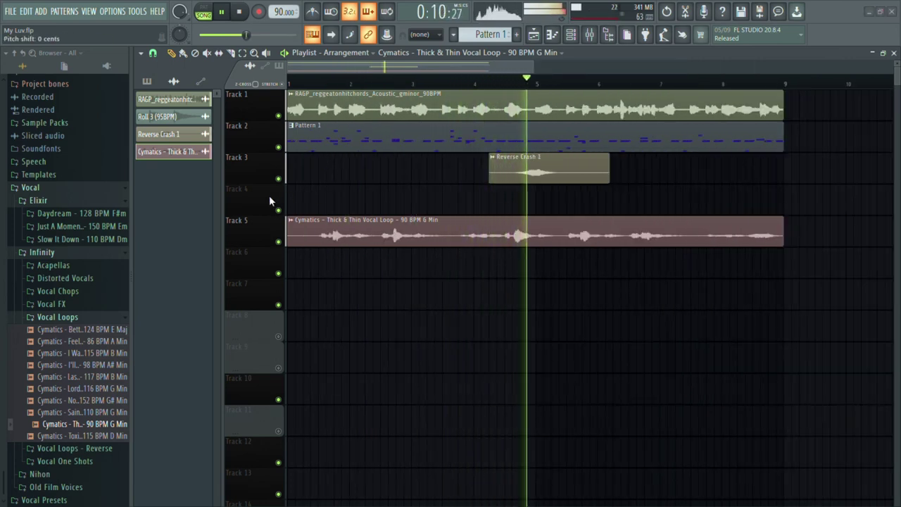
key("space")
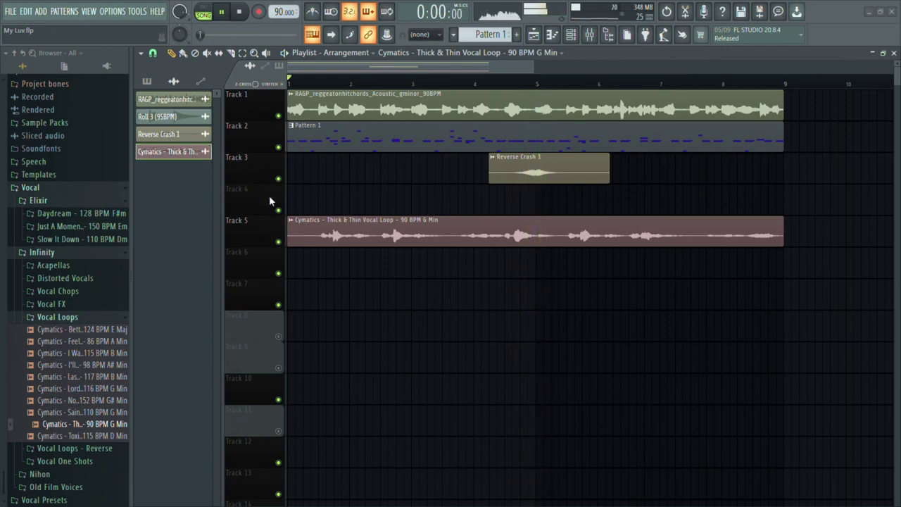
key("space")
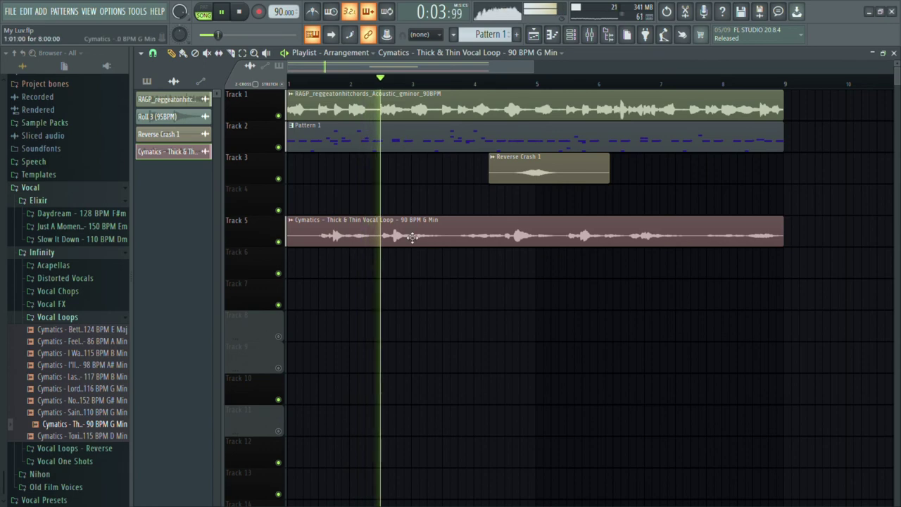
Step: Set the equalizer of mixer Insert 10 to -18 dB low shelf, 7 dB mid and -18 dB high shelf, and replay the arrangement
key("F9")
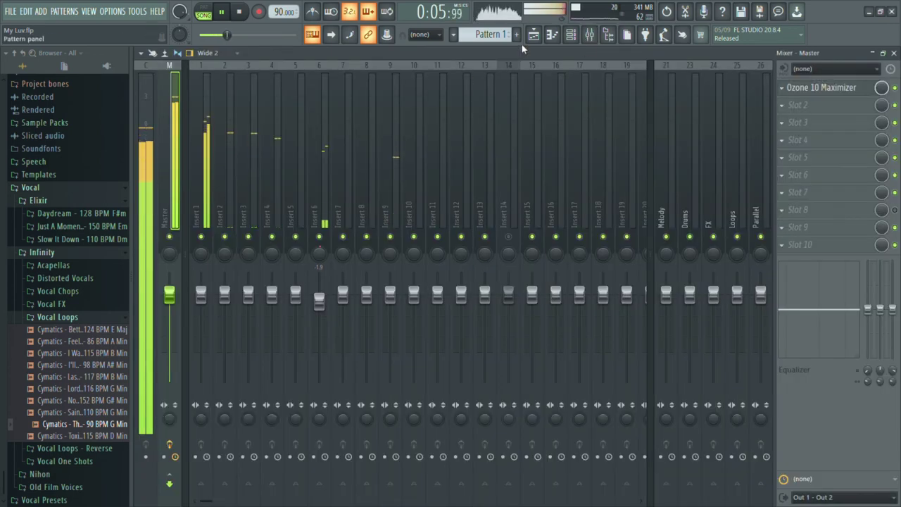
key("F9")
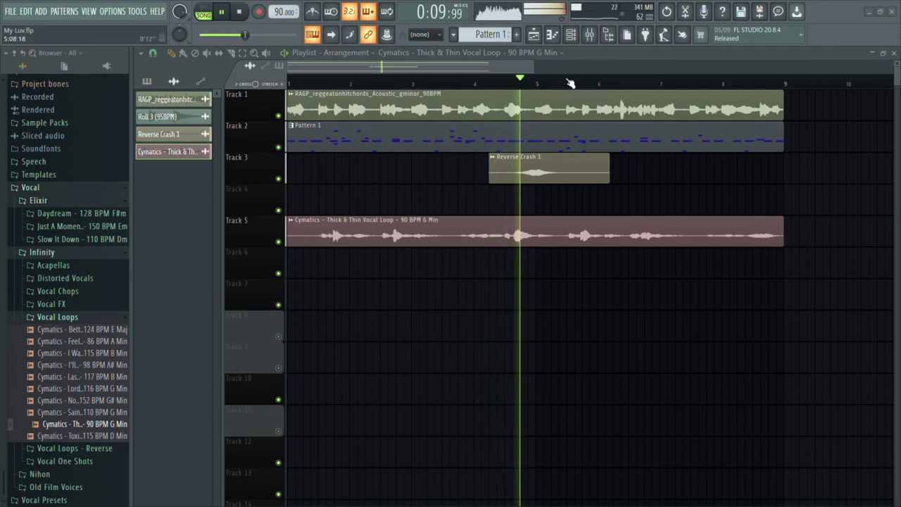
left_click(590, 35)
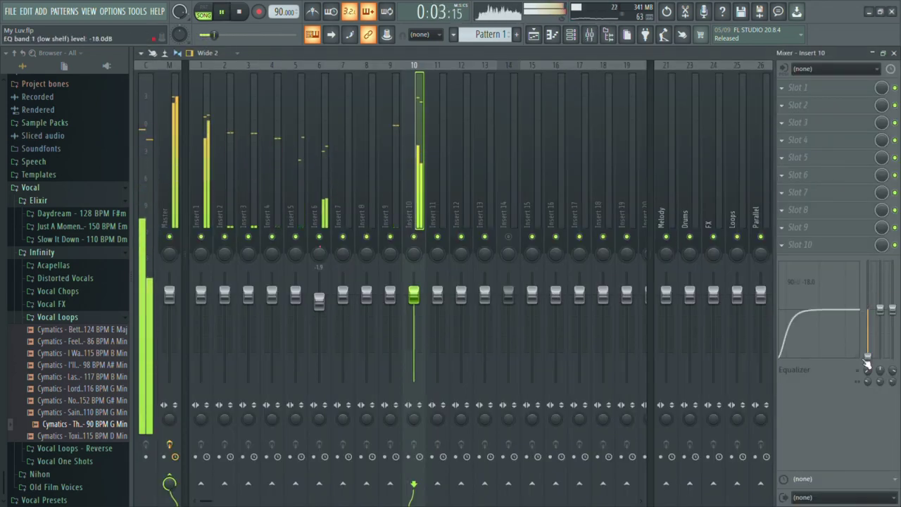
left_click_drag(867, 369, 892, 359)
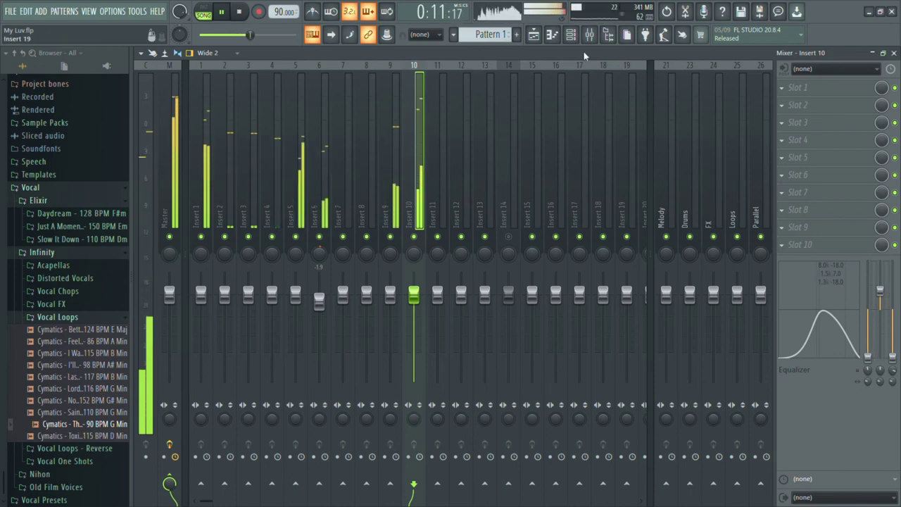
key("F5")
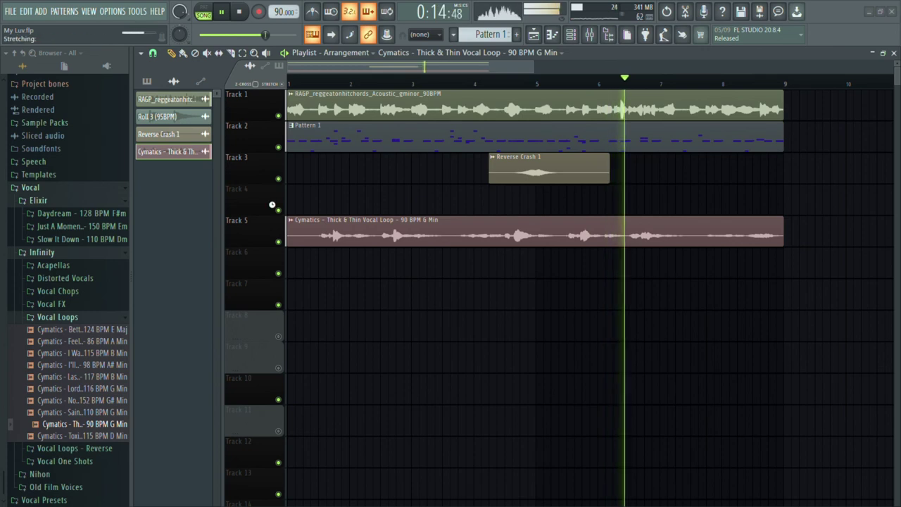
key("space")
key("space")
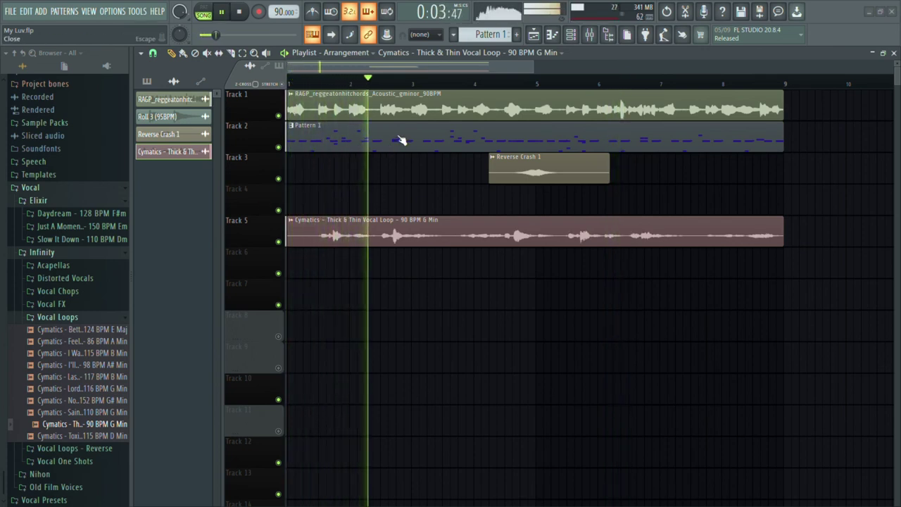
Step: Set the Insert 10 equalizer to -11.9 dB low shelf, 3.3 dB mid and 15.9 dB high shelf, and return to the playlist
key("F9")
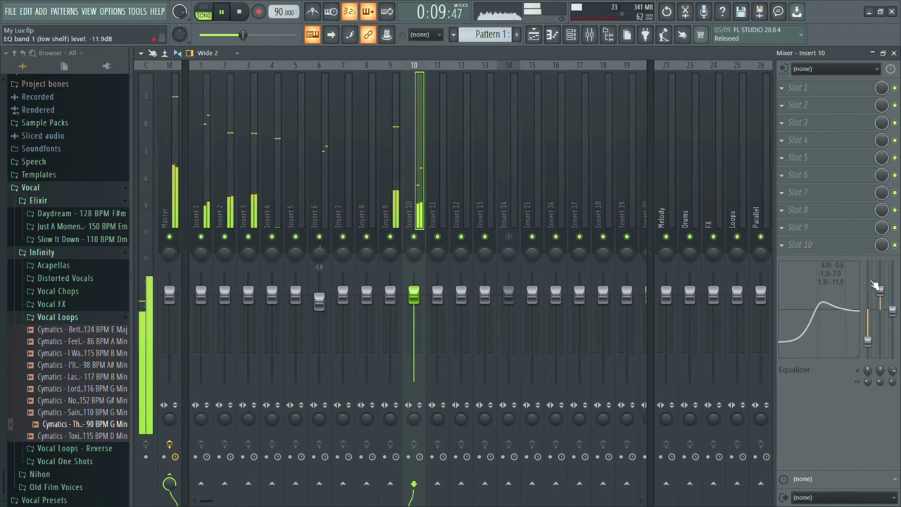
left_click_drag(892, 309, 895, 276)
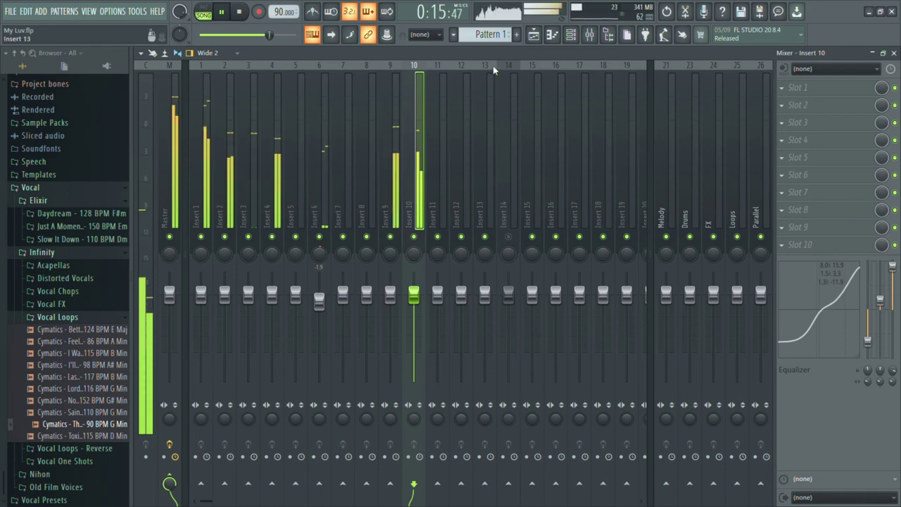
key("F5")
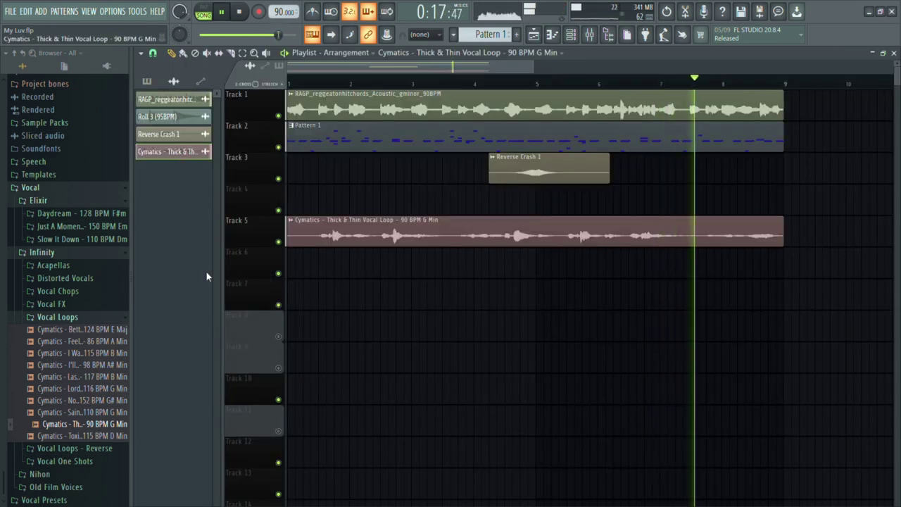
Step: Undo the placement of the Thick & Thin vocal loop and browse the Infinity vocal chops, vocal FX and drum kit folders
key("ctrl+z")
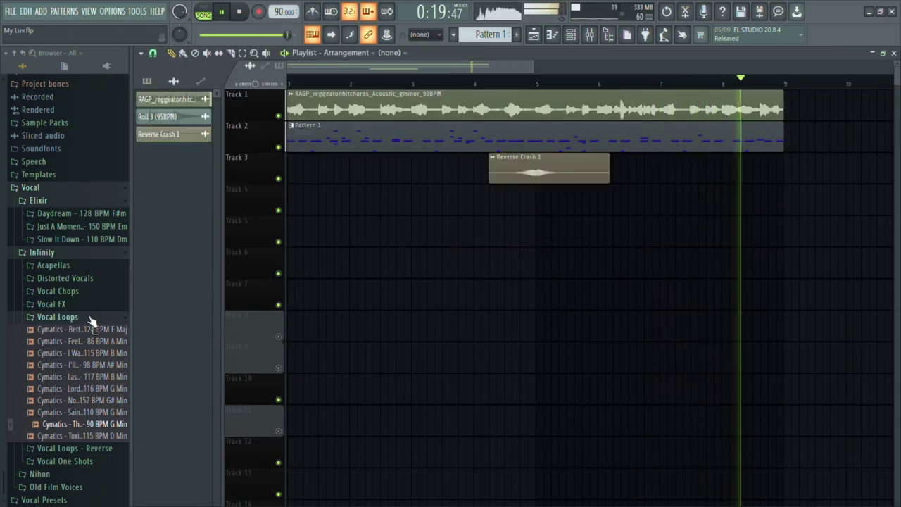
left_click(90, 303)
left_click(89, 292)
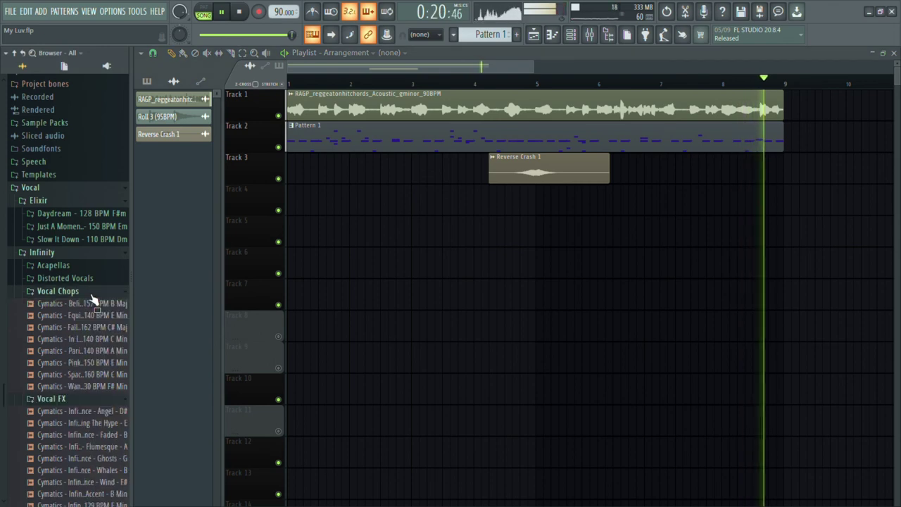
left_click(104, 398)
scroll(104, 399, "up", 10)
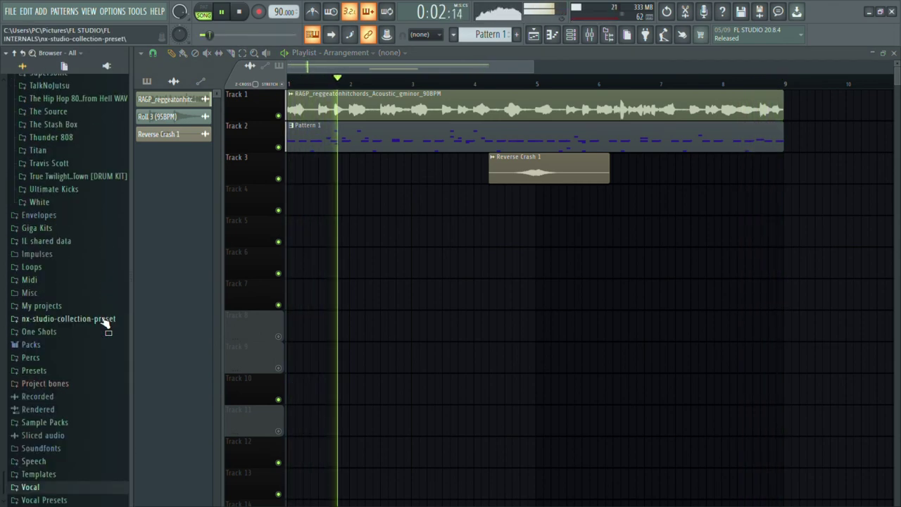
scroll(91, 253, "up", 6)
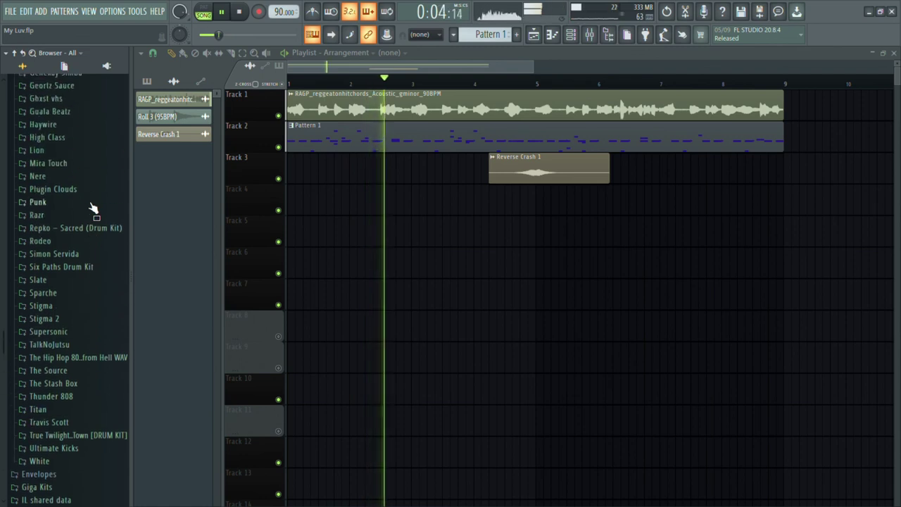
scroll(82, 232, "up", 3)
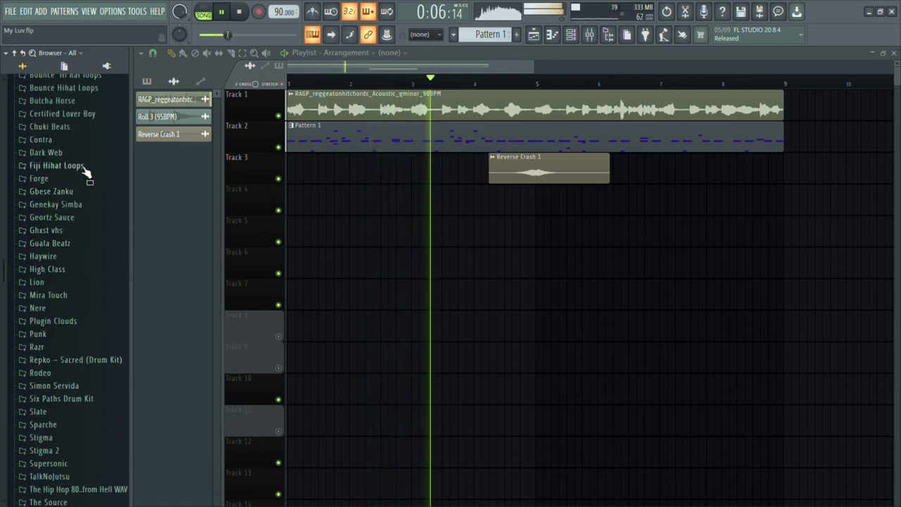
scroll(80, 235, "up", 2)
scroll(79, 265, "down", 2)
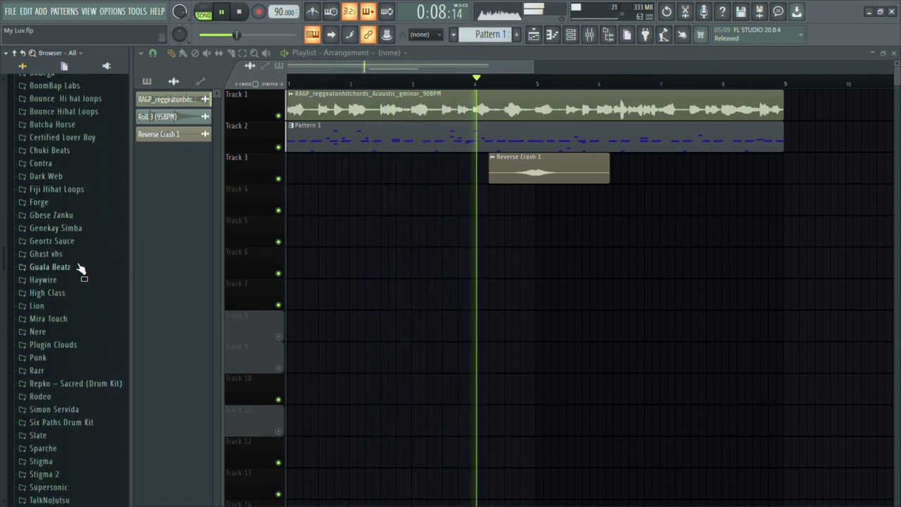
Step: Mute Tracks 2 and 3 in the playlist and expand the Genekay Simba drum kit folder in the browser
left_click(278, 147)
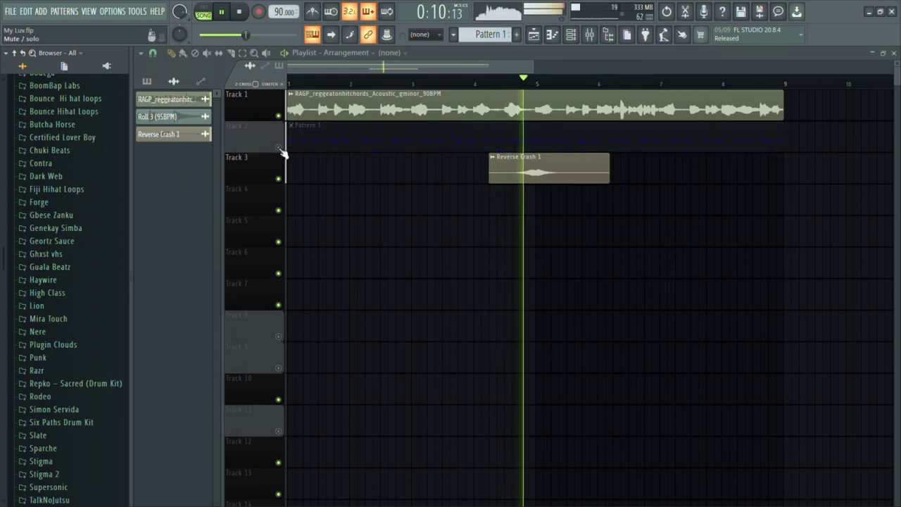
left_click(277, 178)
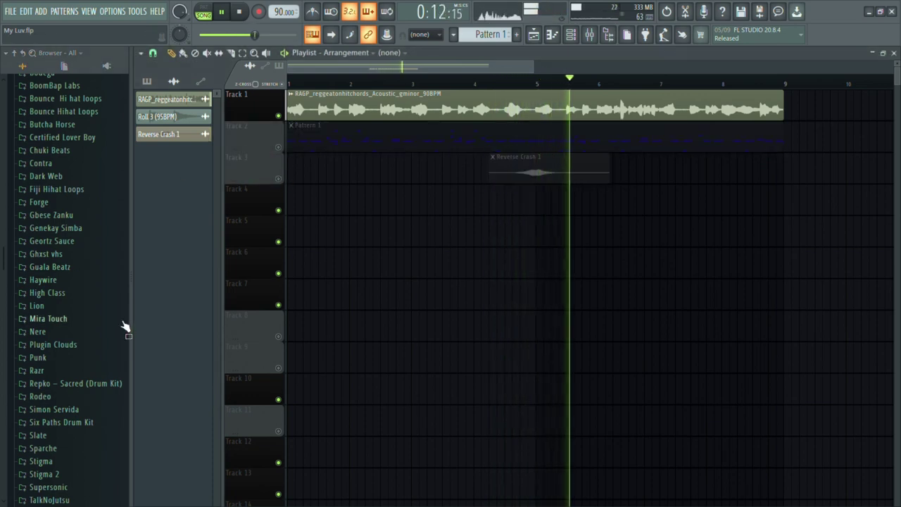
scroll(95, 303, "up", 2)
left_click(89, 289)
scroll(74, 345, "down", 2)
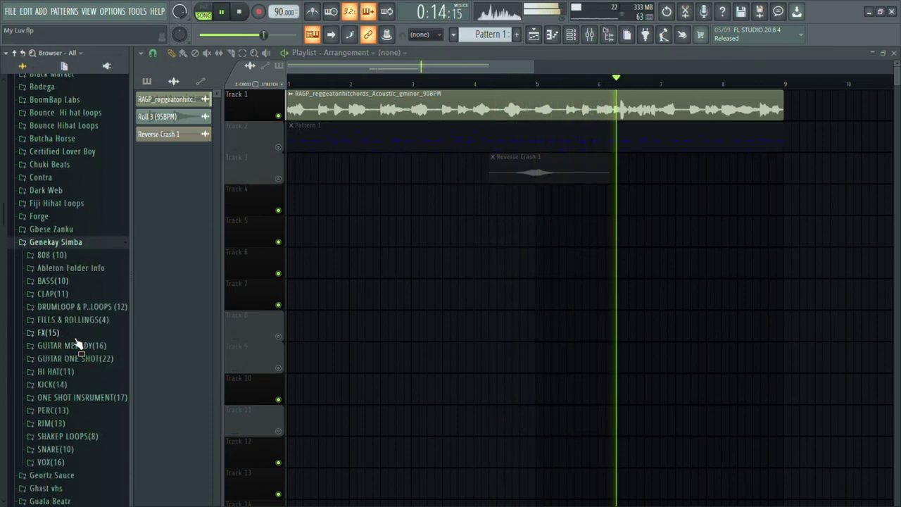
Step: Expand the Genekay Simba kick folder, audition and add SIMBA KICK 1 to the beat, and unmute Track 2
left_click(73, 385)
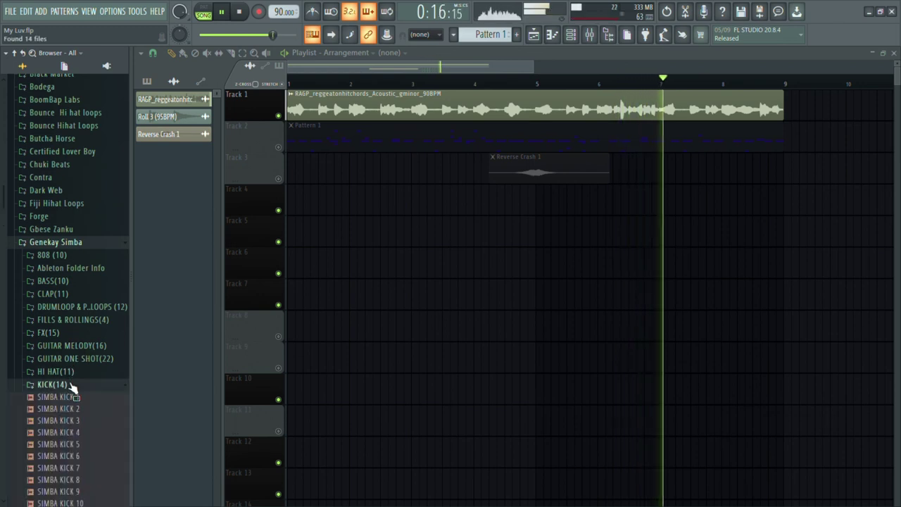
left_click(69, 397)
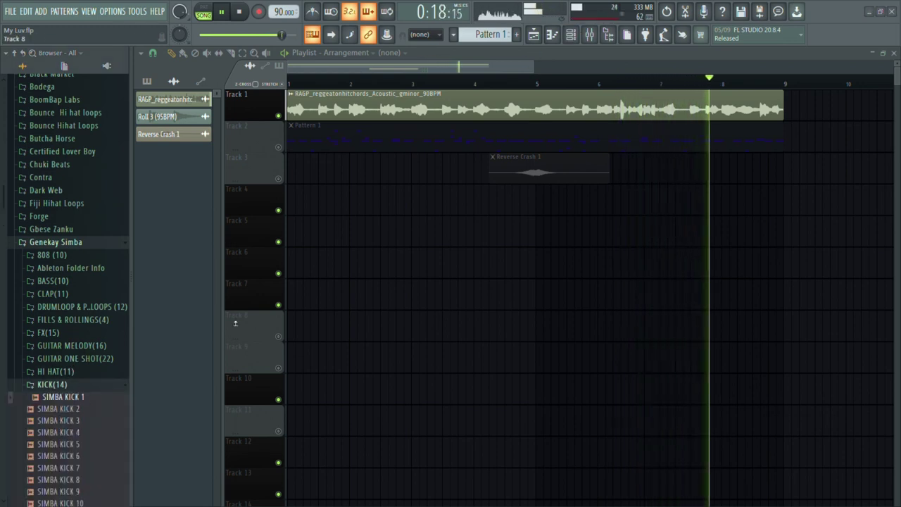
left_click_drag(79, 400, 522, 237)
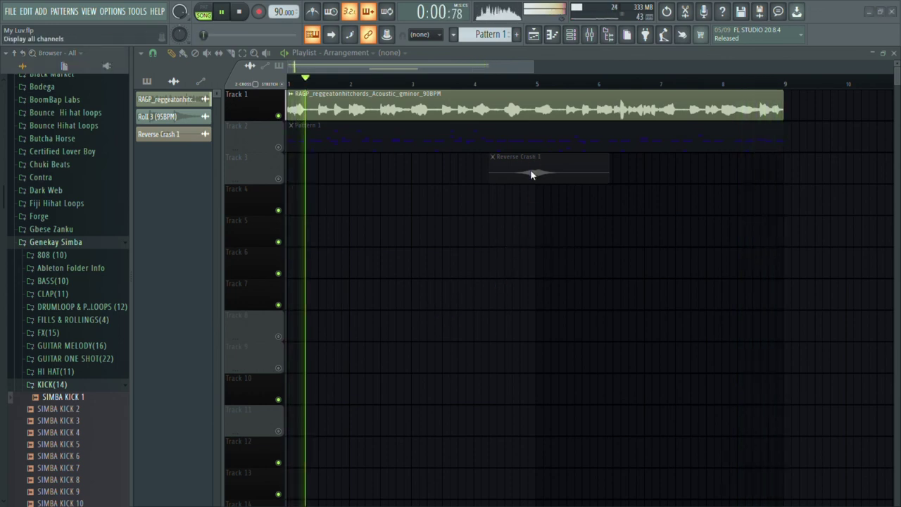
left_click(278, 147)
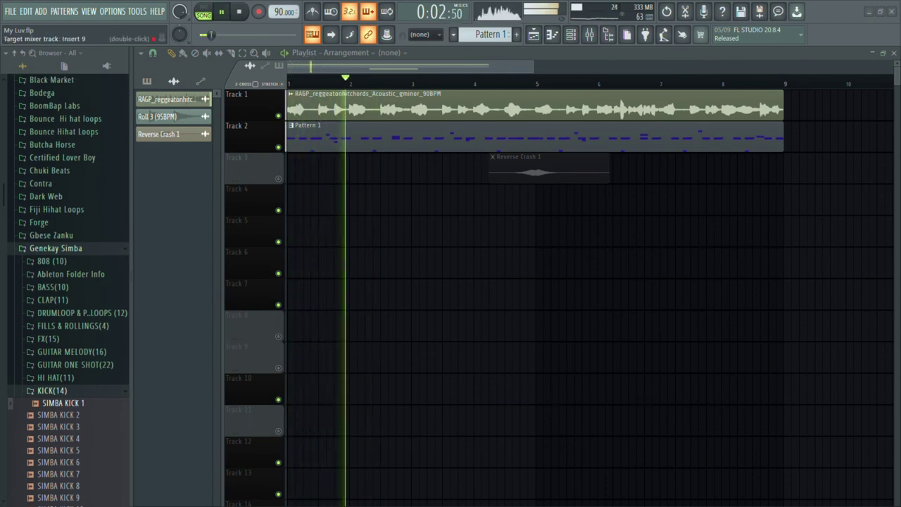
left_click_drag(112, 404, 522, 404)
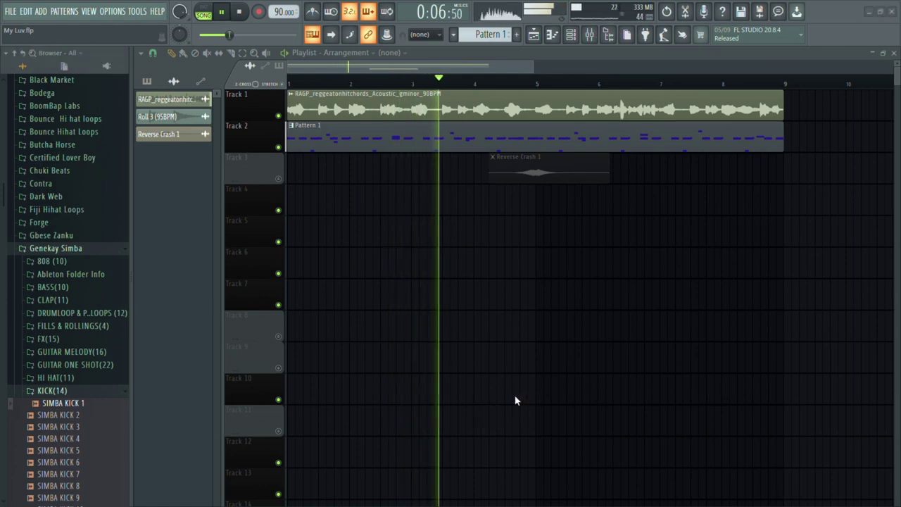
Step: Undo the last two edits and save the project
key("ctrl+alt+z")
key("ctrl+alt+z")
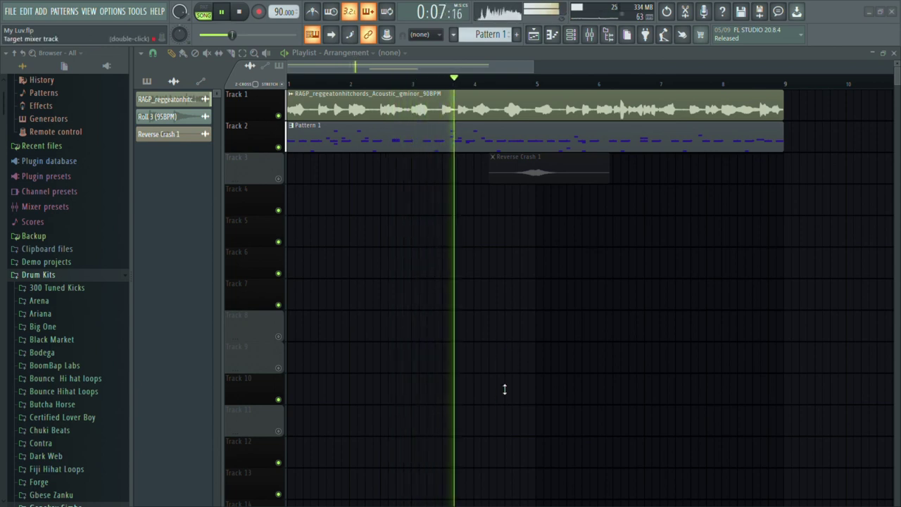
key("ctrl+s")
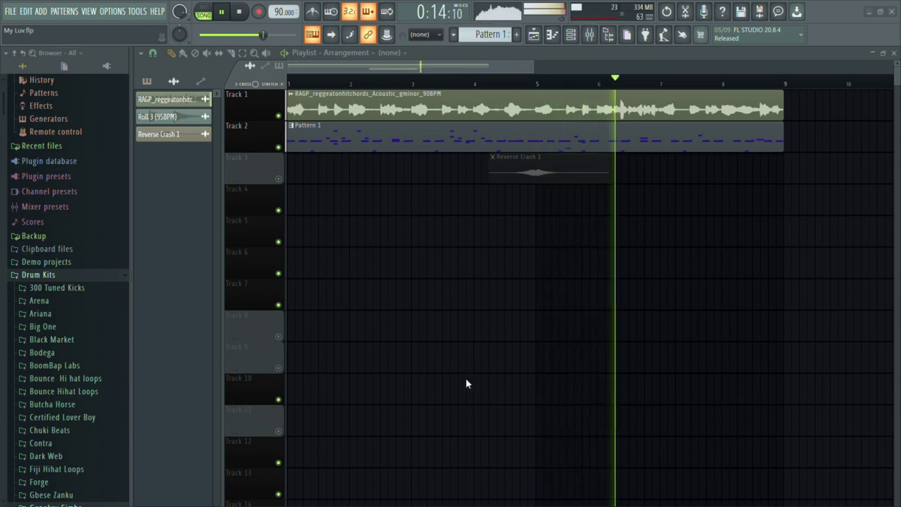
Step: Replay the arrangement and select the Master track in the mixer to check its levels and effects
key("space")
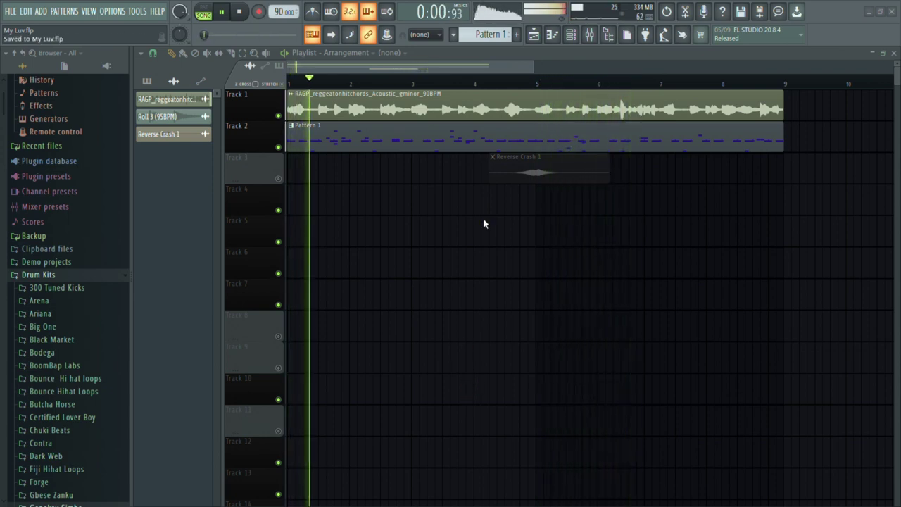
left_click(589, 36)
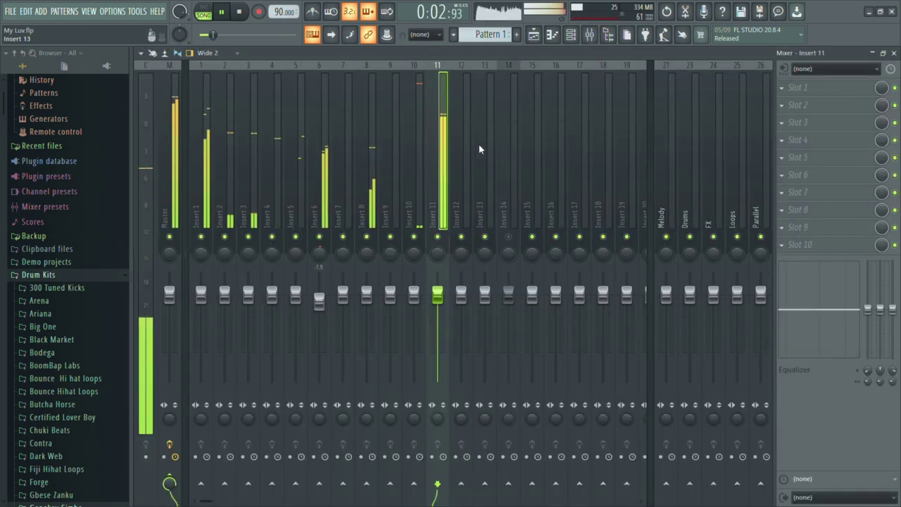
left_click(174, 205)
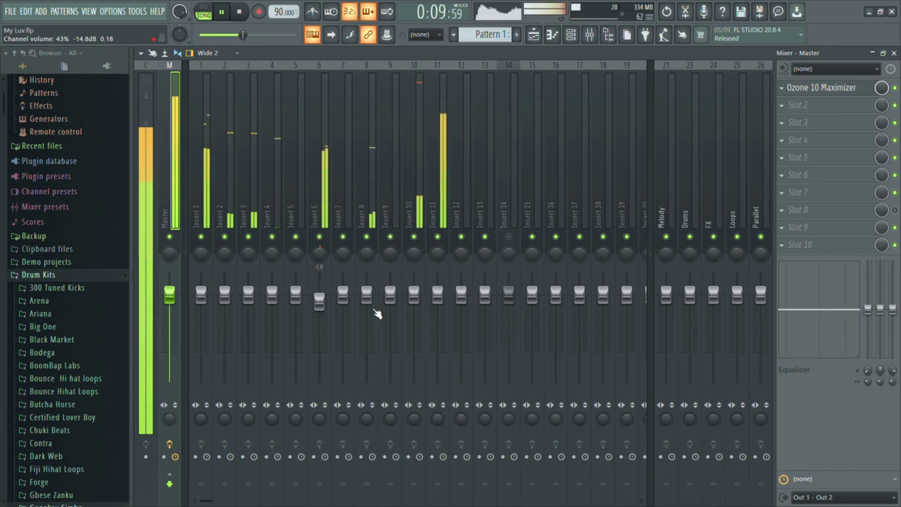
Step: Look through the drum kit folders in the browser and expand the Thunder 808 folder
scroll(63, 320, "down", 1)
scroll(82, 347, "down", 8)
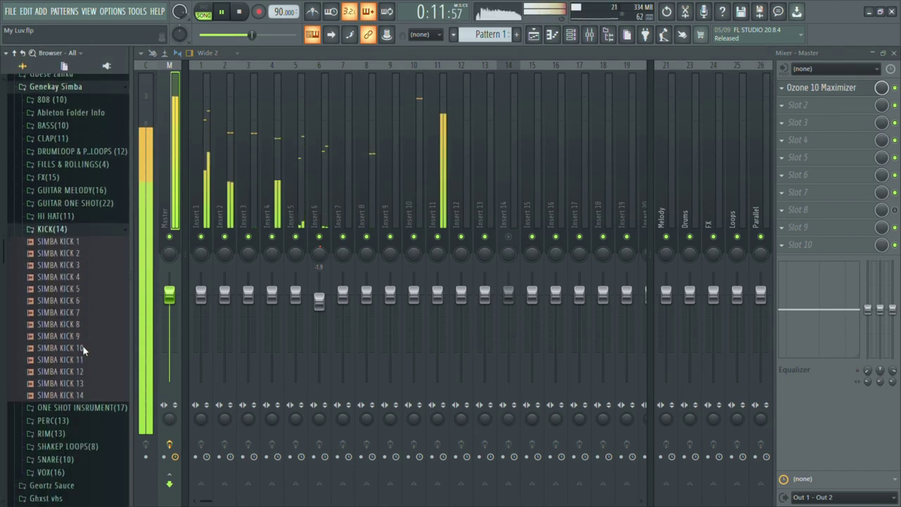
scroll(82, 346, "up", 6)
scroll(82, 350, "up", 1)
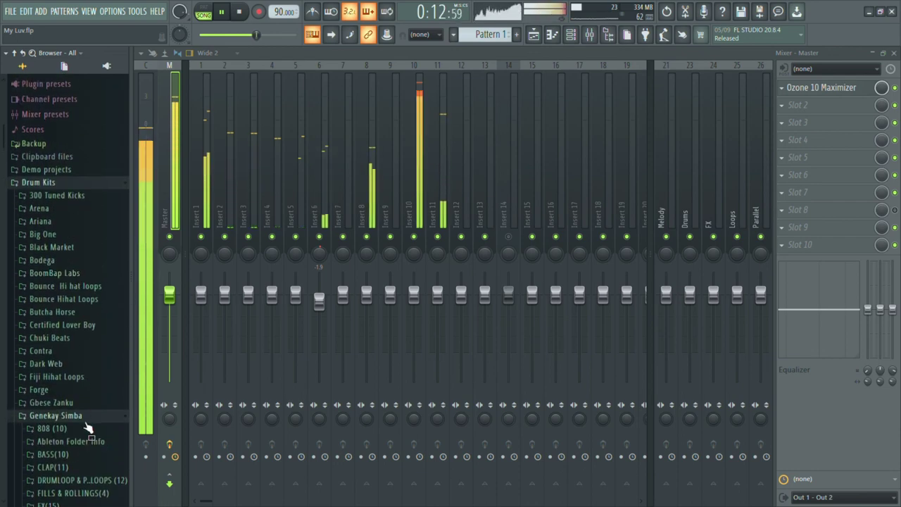
left_click(81, 183)
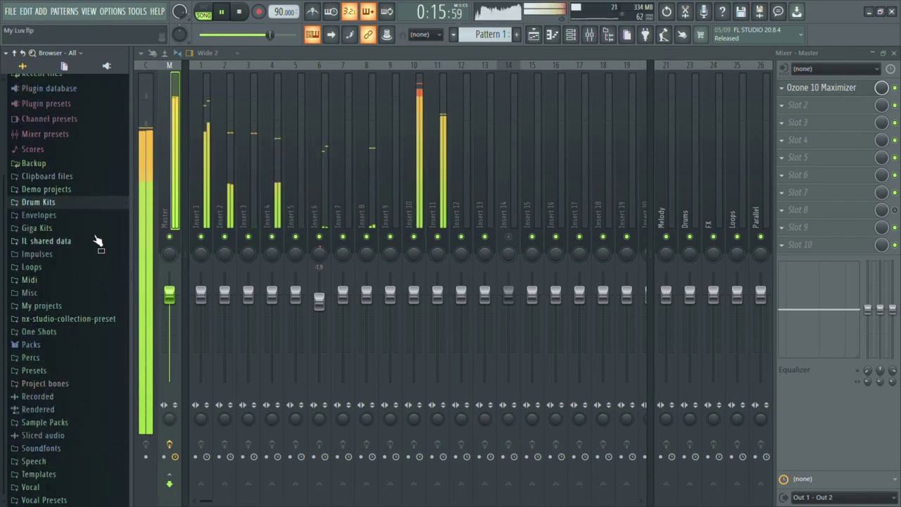
left_click(106, 204)
scroll(89, 346, "down", 15)
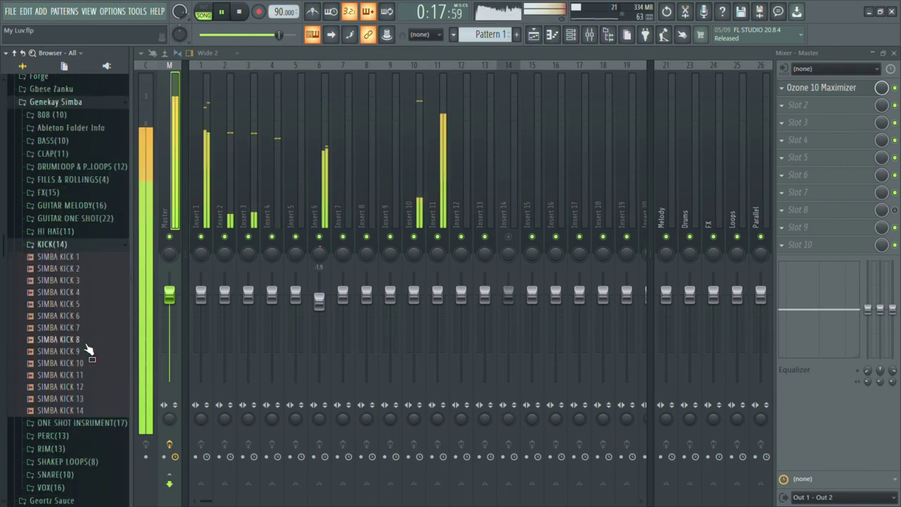
scroll(88, 349, "down", 3)
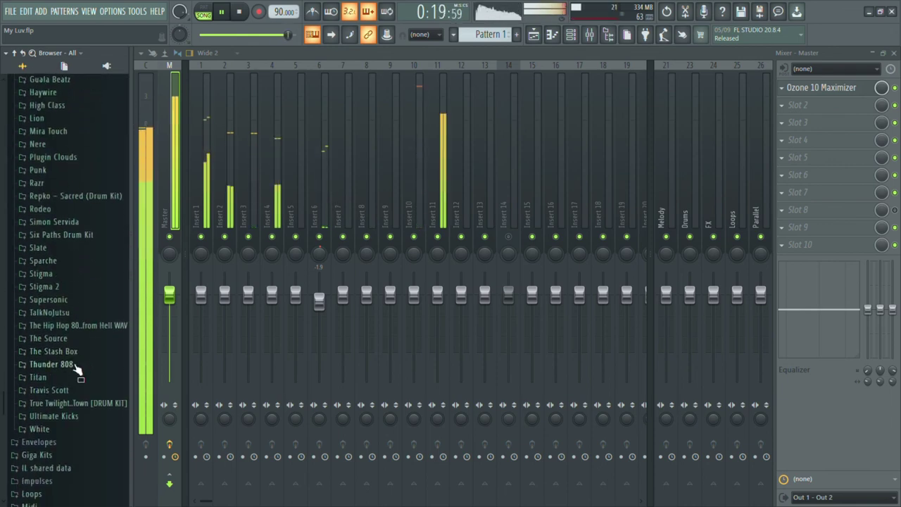
left_click(74, 365)
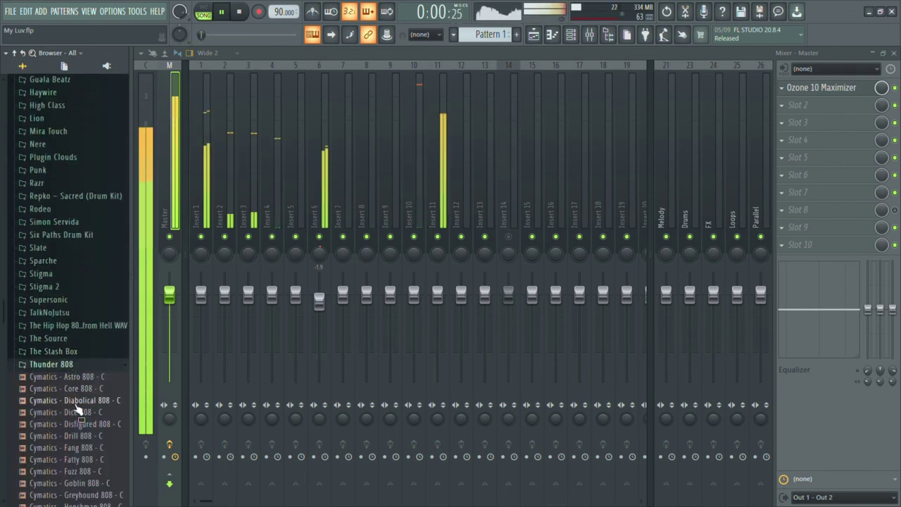